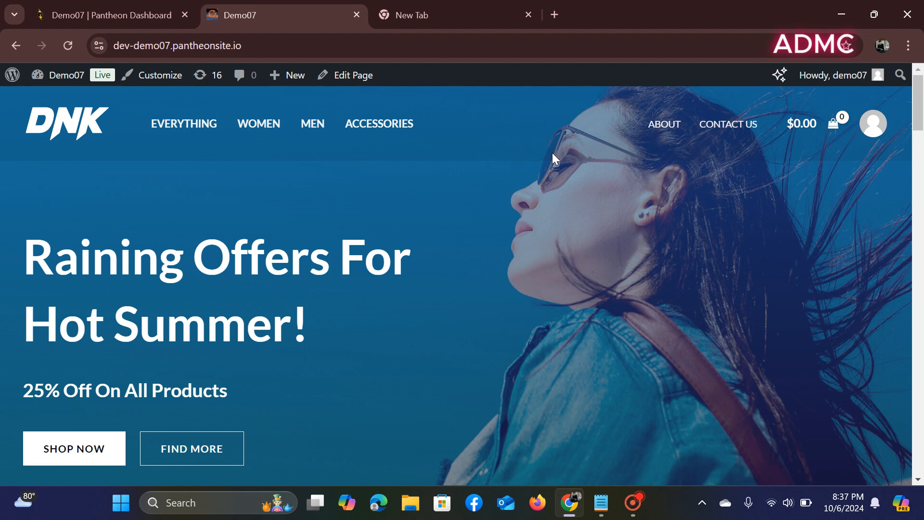
- Switch from the Demo07 storefront to the blank new browser tab
click(458, 15)
- Search Google for 'google ads' and open the Google Ads site from the results
click(347, 289)
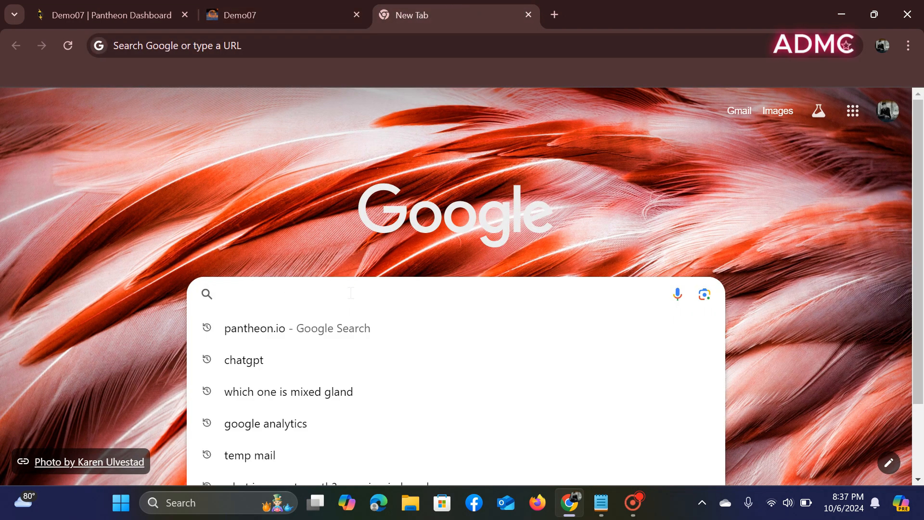
text(goo)
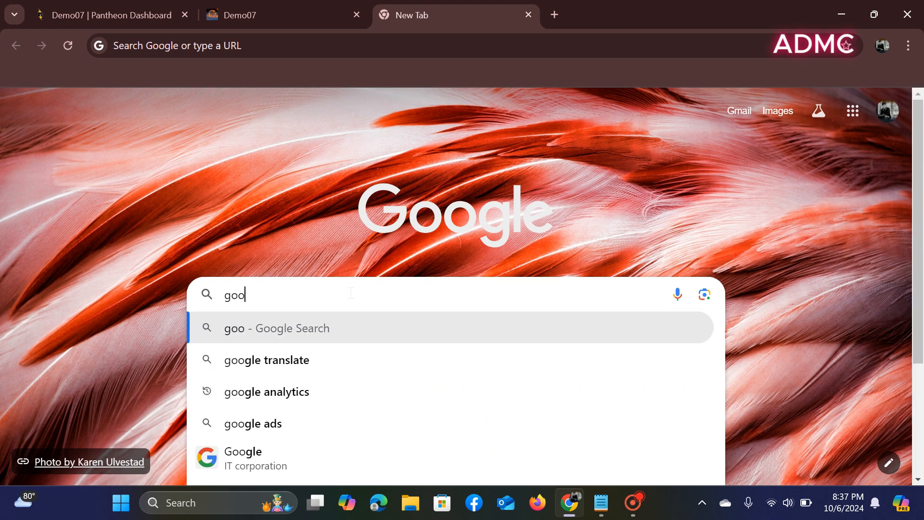
text(g)
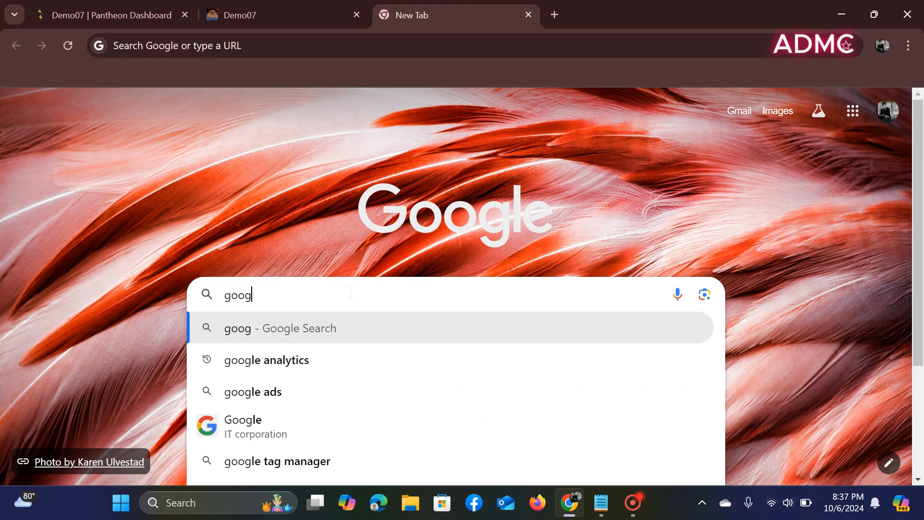
text(le ad)
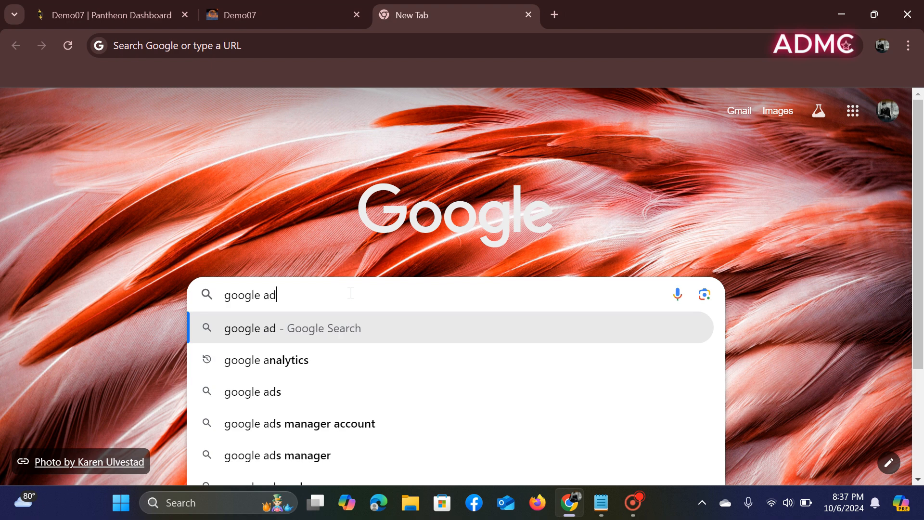
text(s\)
key(Return)
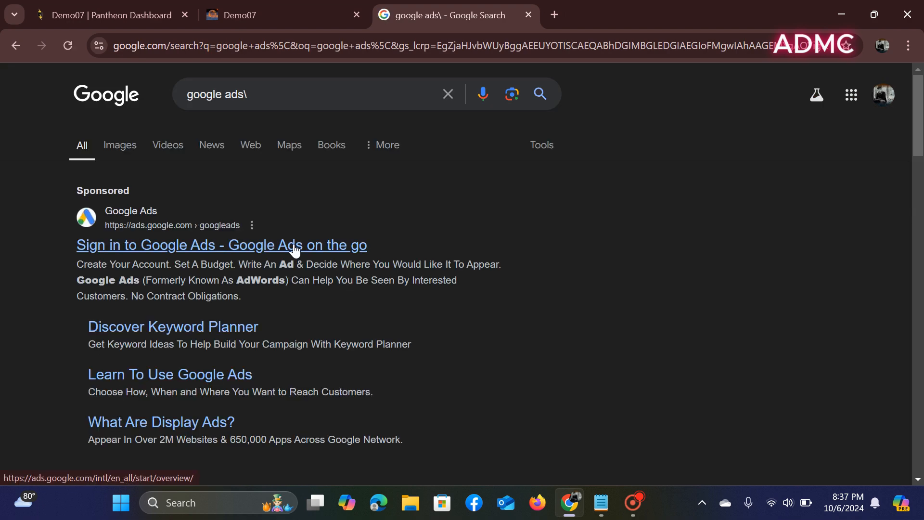
click(289, 247)
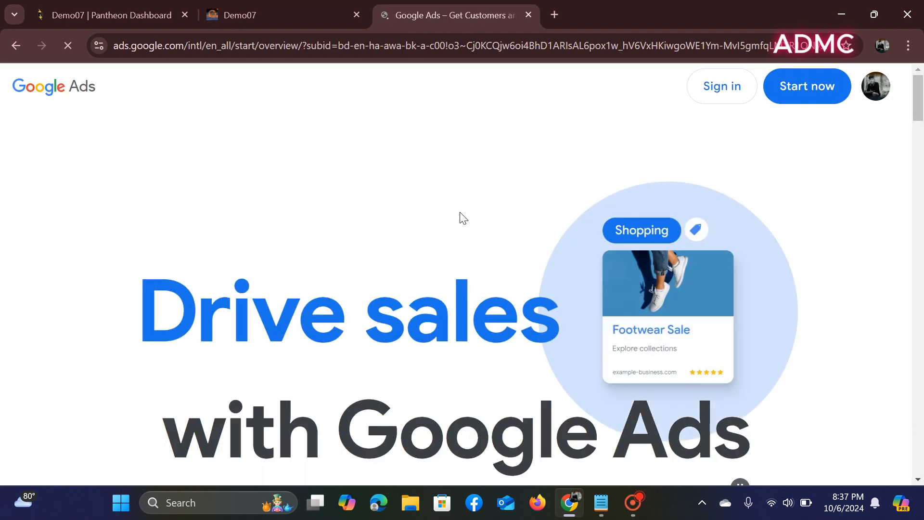
- Get started with Google Ads from its product homepage
scroll(461, 218, down, 5)
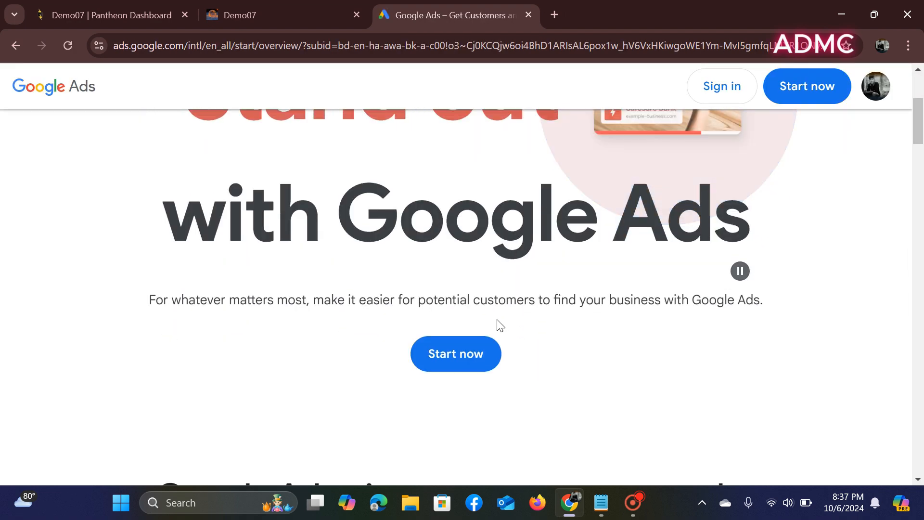
click(445, 362)
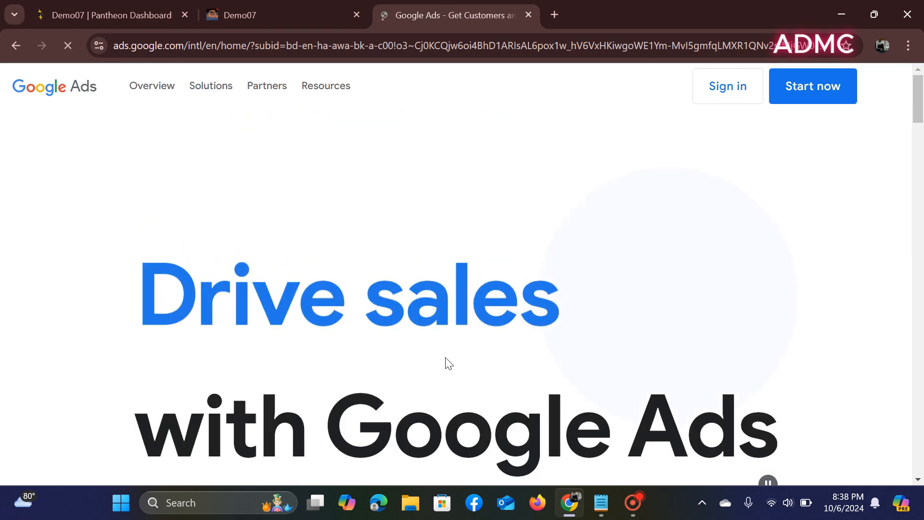
scroll(448, 365, down, 5)
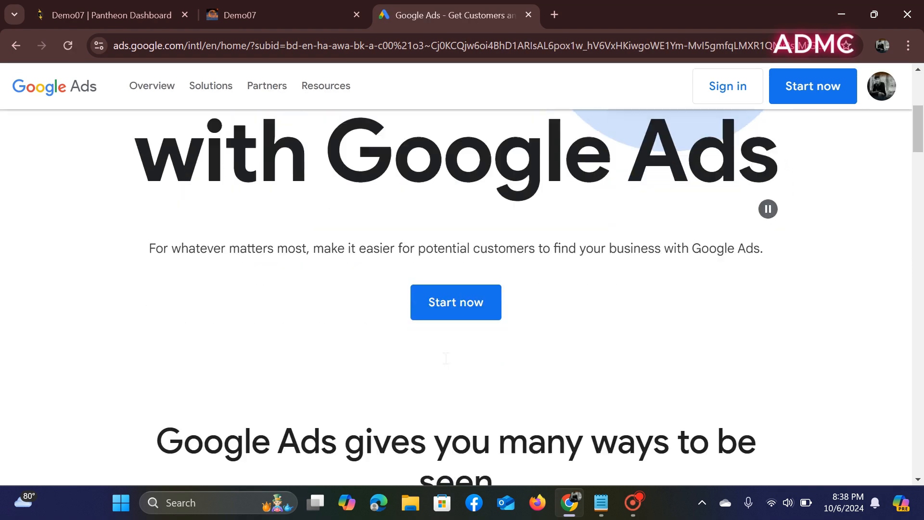
scroll(443, 355, up, 5)
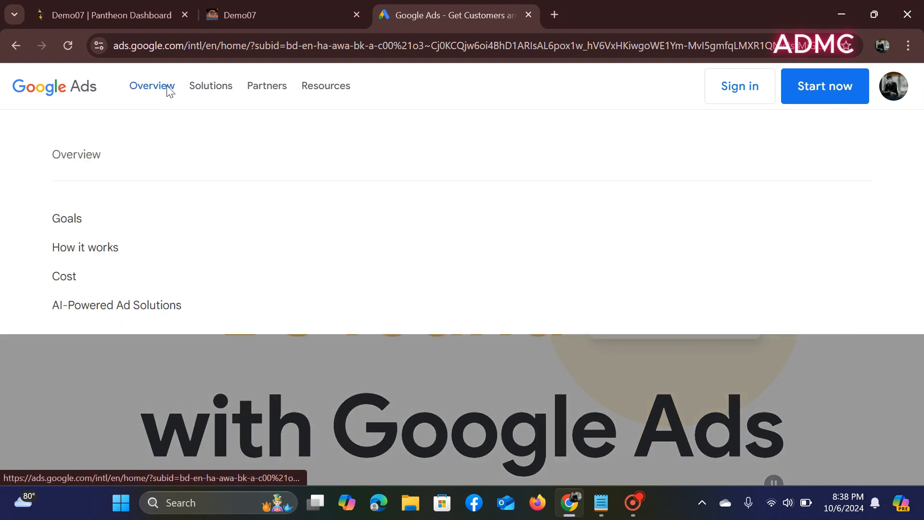
- Open the Keyword Planner page under Solutions and launch Keyword Planner in a new tab
mouse_move(190, 86)
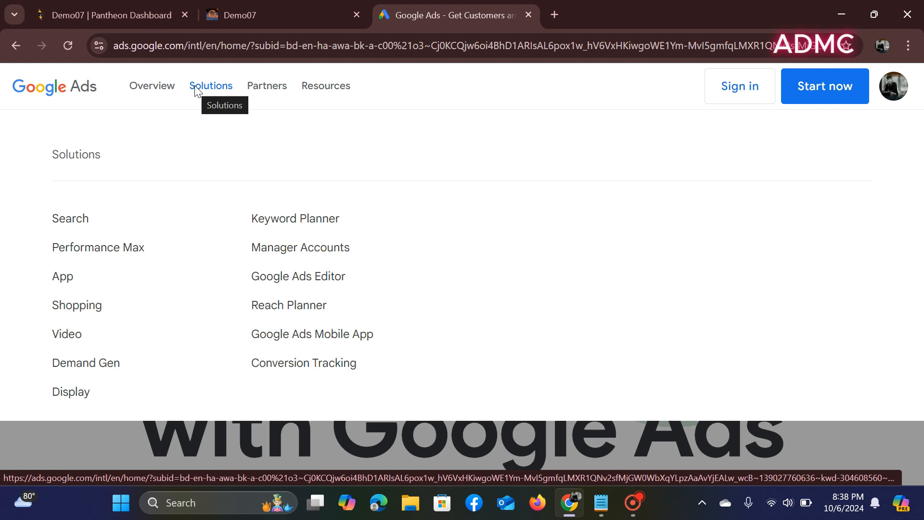
click(196, 91)
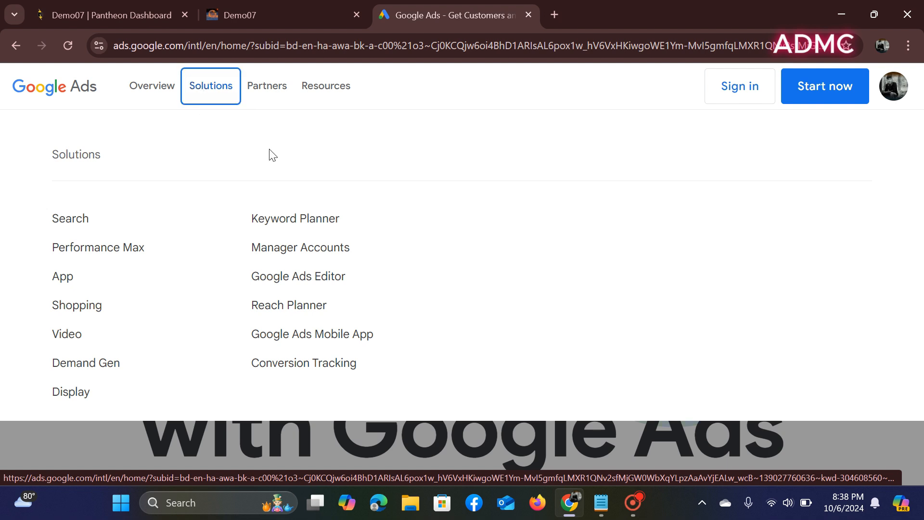
click(311, 223)
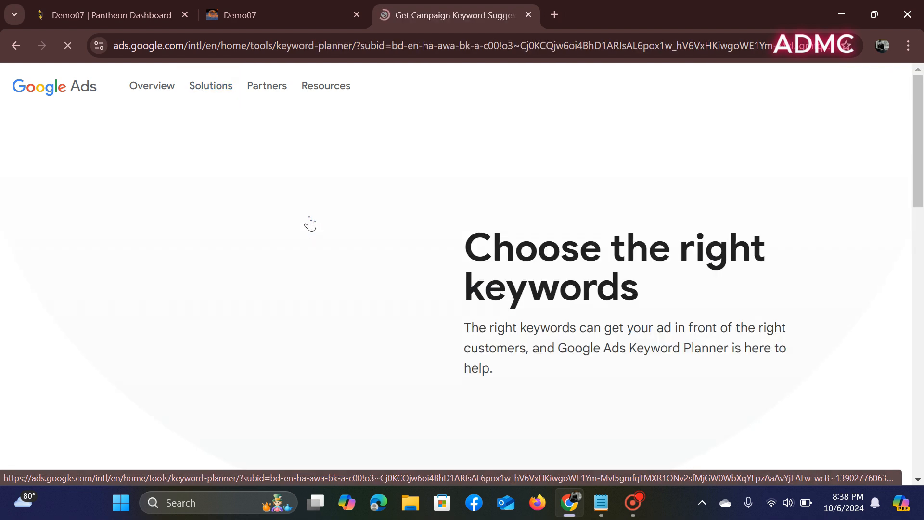
scroll(453, 303, down, 3)
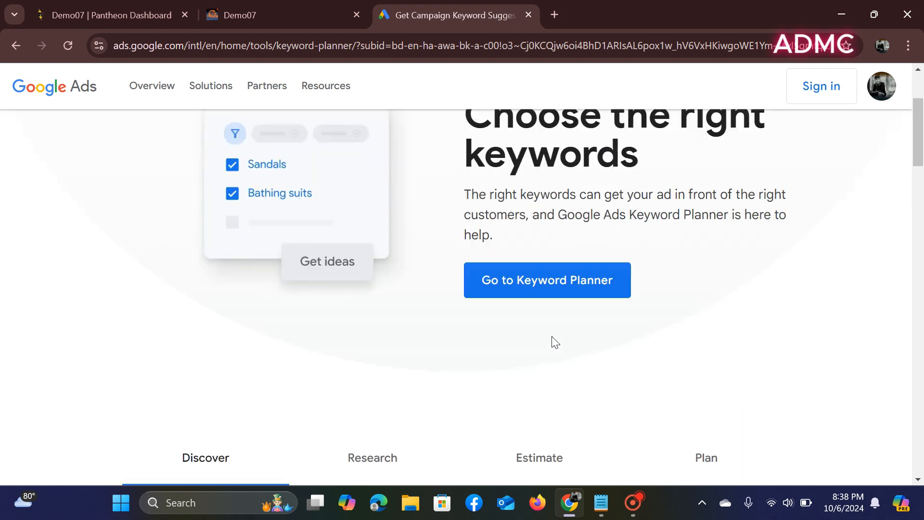
click(546, 291)
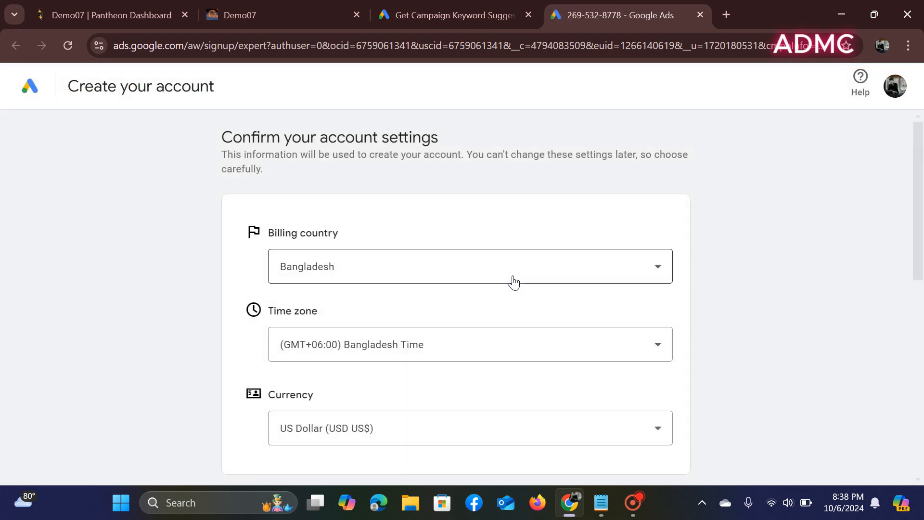
- Answer No to expert guidance and email tips, then submit the Bangladesh / US Dollar account settings
scroll(513, 282, down, 3)
scroll(513, 281, down, 2)
scroll(513, 282, up, 2)
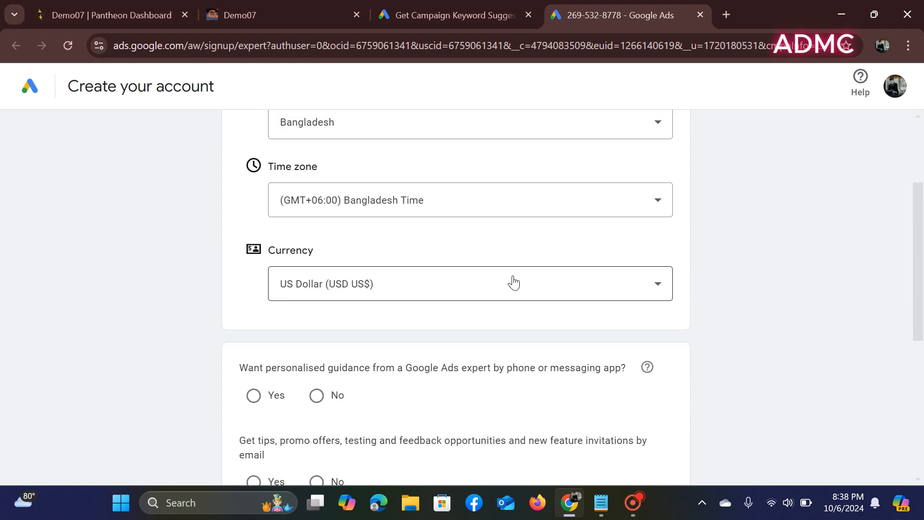
scroll(514, 282, down, 2)
scroll(513, 281, up, 5)
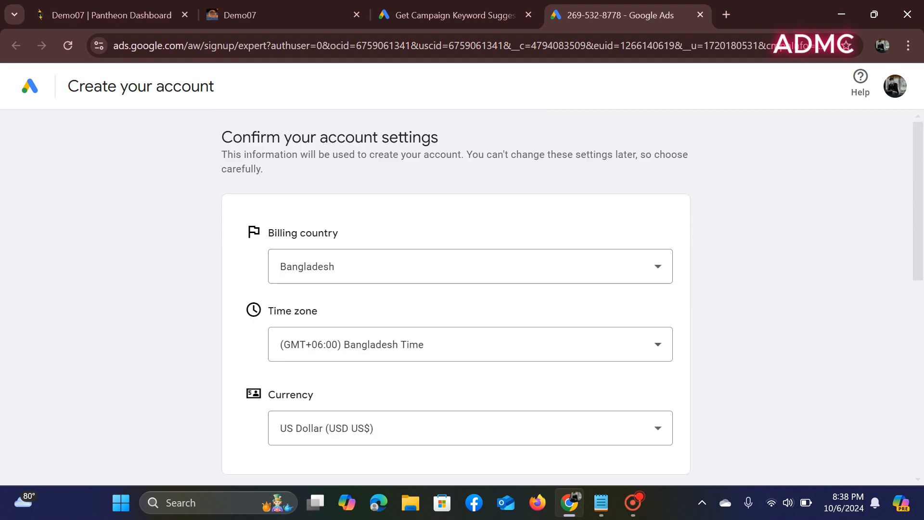
scroll(458, 166, down, 3)
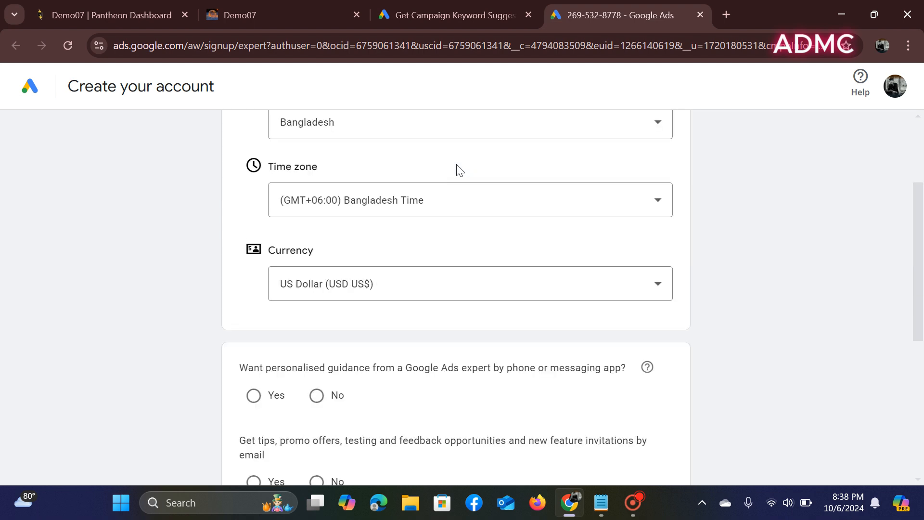
scroll(457, 166, up, 2)
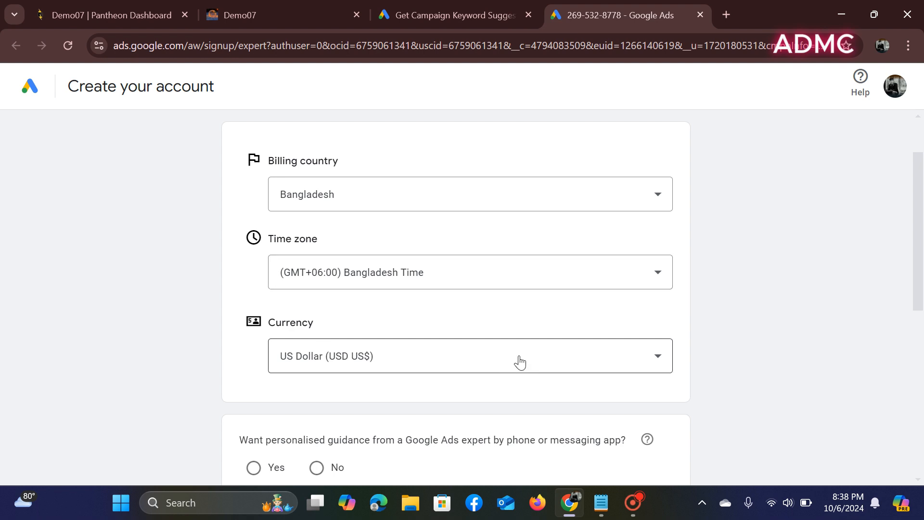
scroll(515, 360, down, 1)
scroll(451, 314, down, 1)
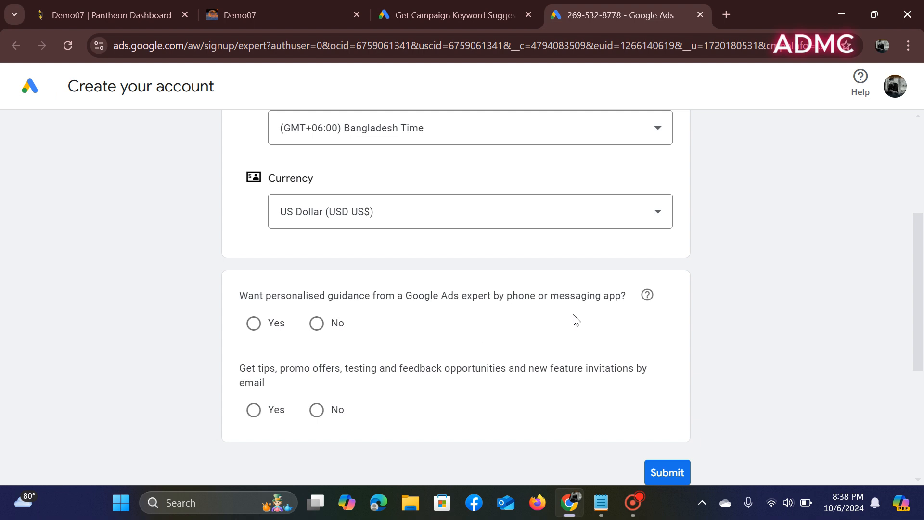
click(317, 323)
click(316, 410)
scroll(458, 378, down, 3)
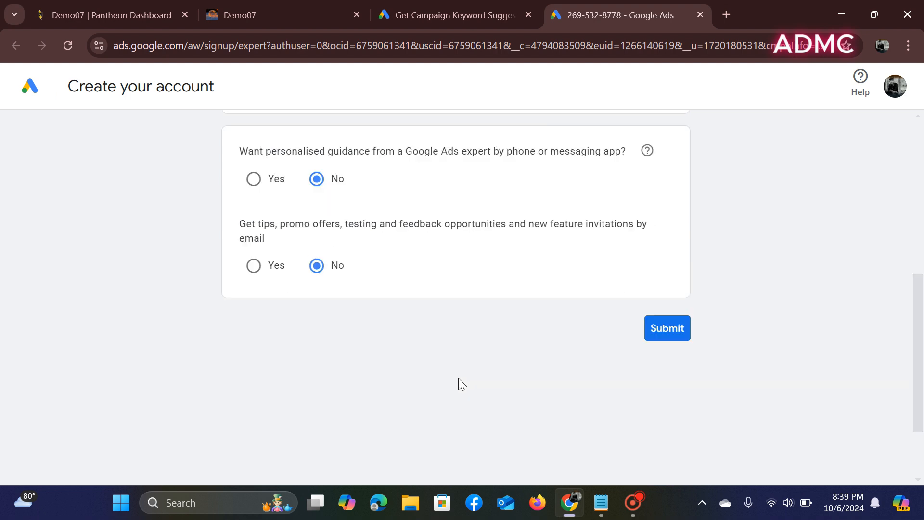
click(676, 329)
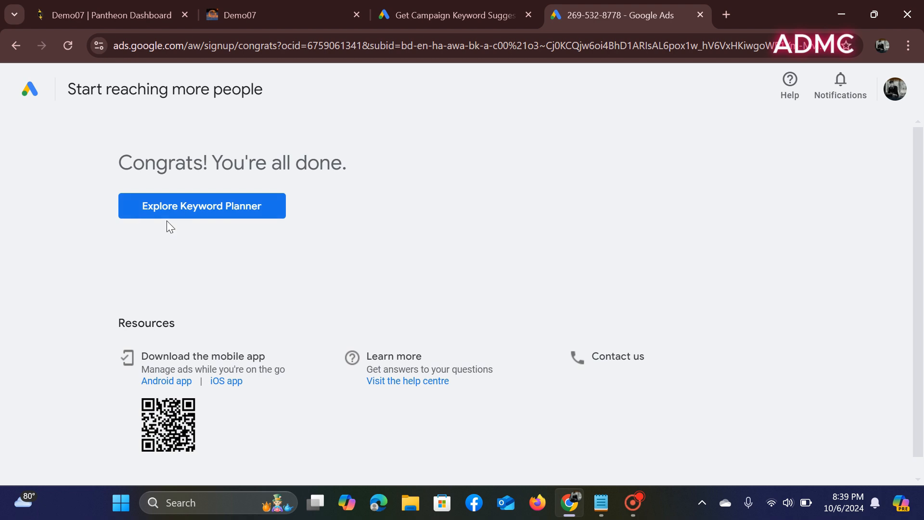
- Open Keyword Planner, dismiss its updates notice, and go to the campaigns Overview
click(217, 212)
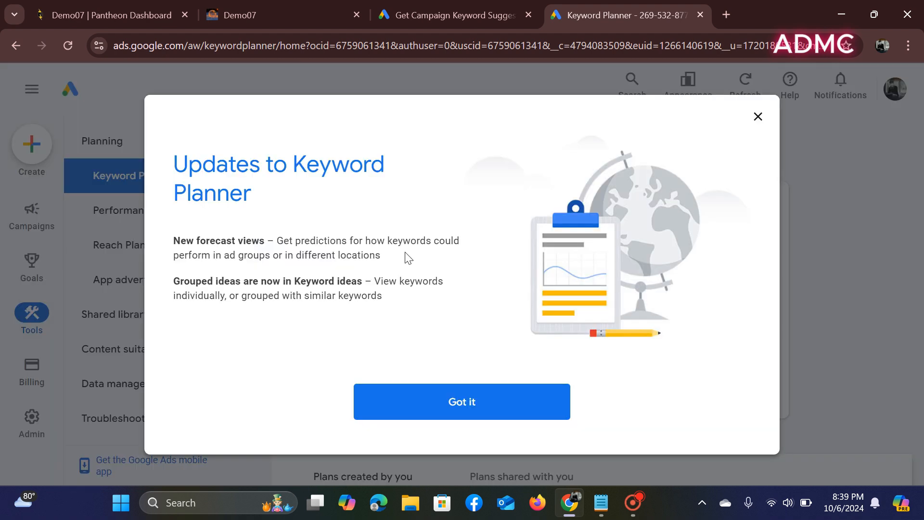
click(486, 396)
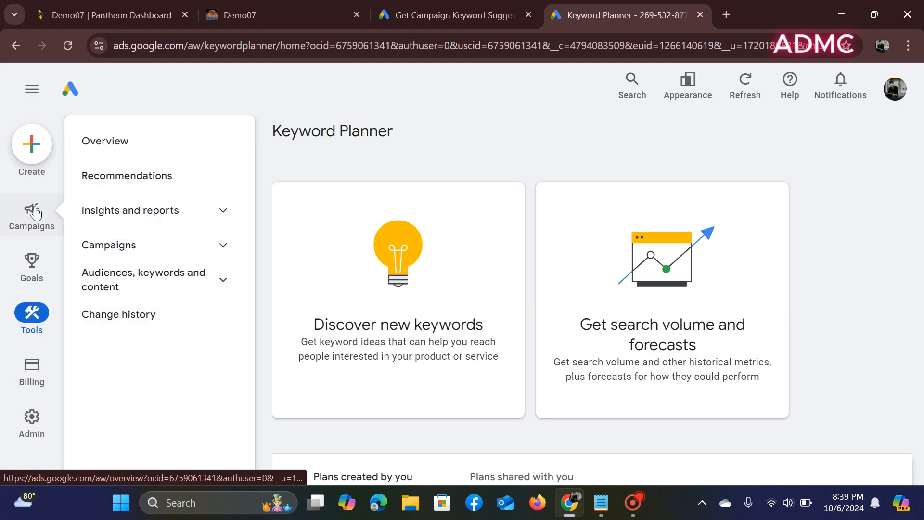
click(35, 212)
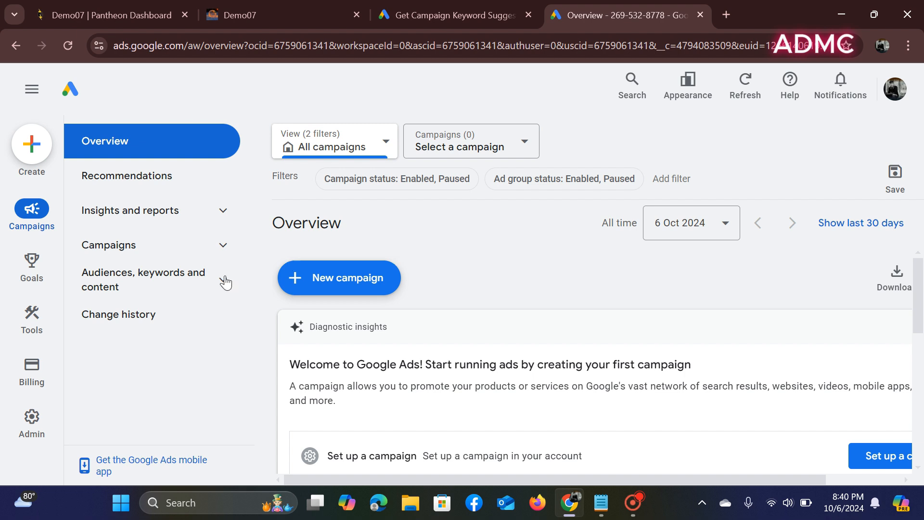
mouse_move(47, 320)
- In a fresh tab, search Google for 'keyword planner' and open Google's Keyword Planner page
click(722, 18)
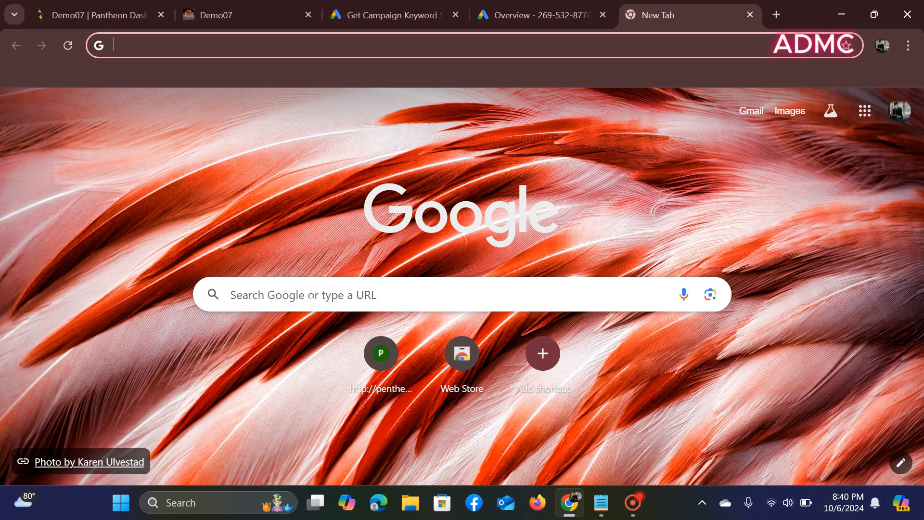
click(310, 294)
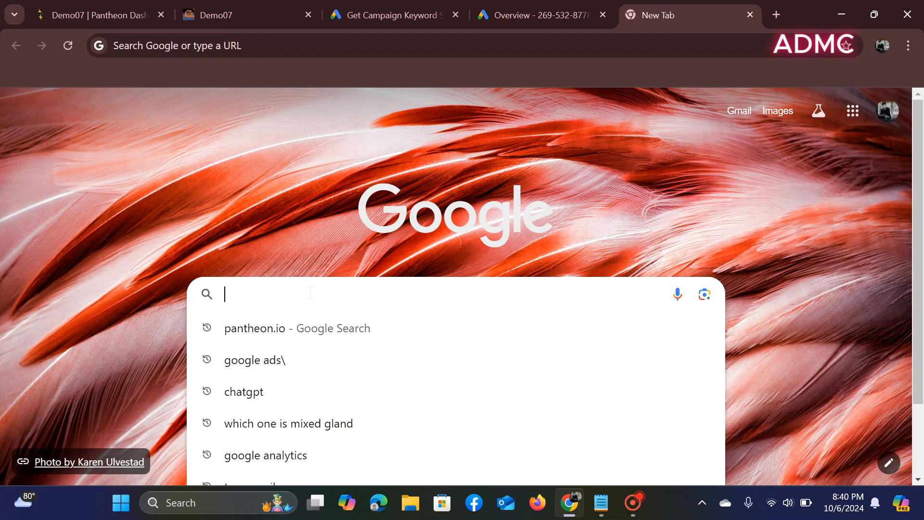
text(k)
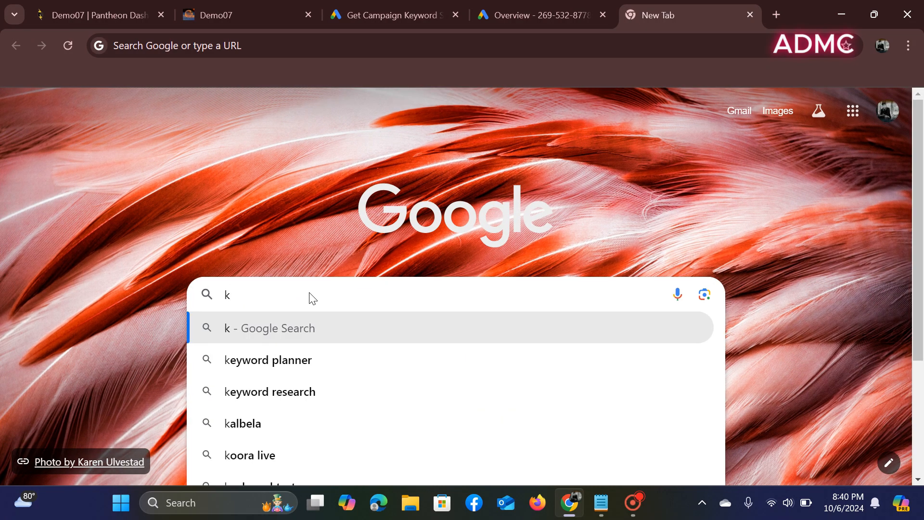
text(ey)
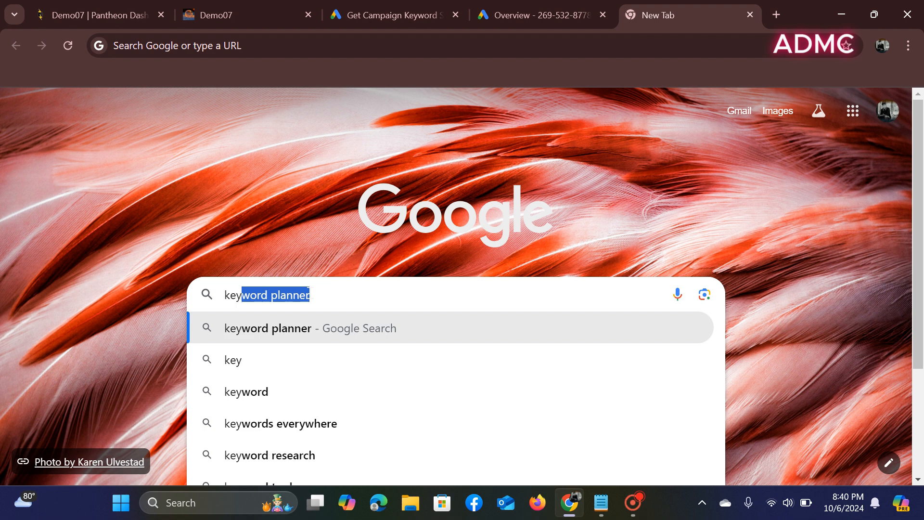
text(woo)
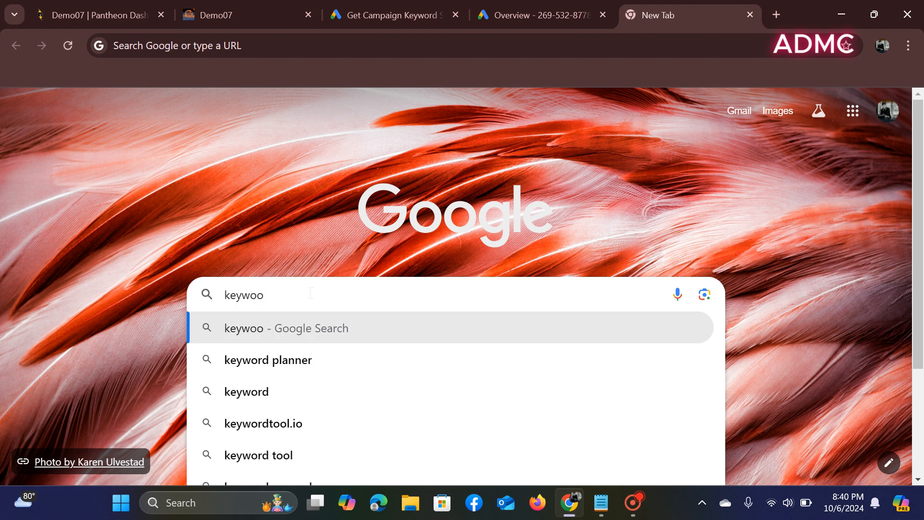
key(BackSpace)
text(rd)
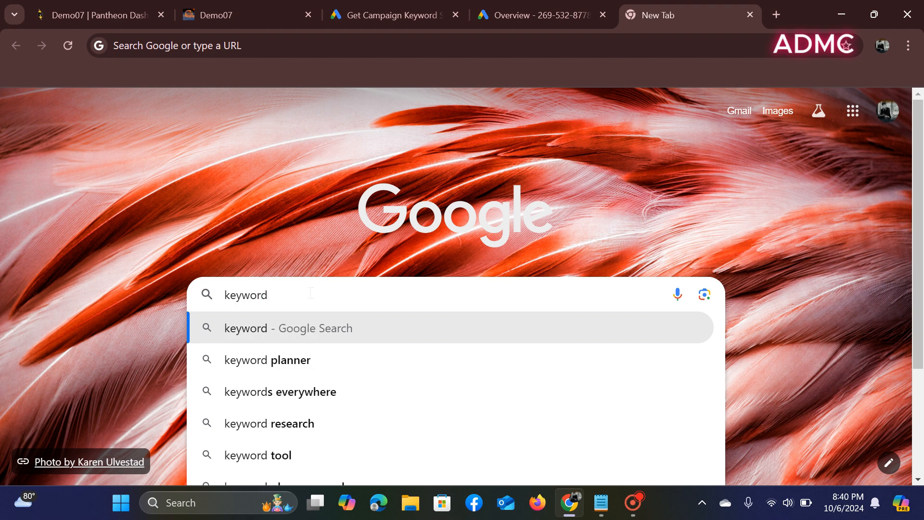
text( pl)
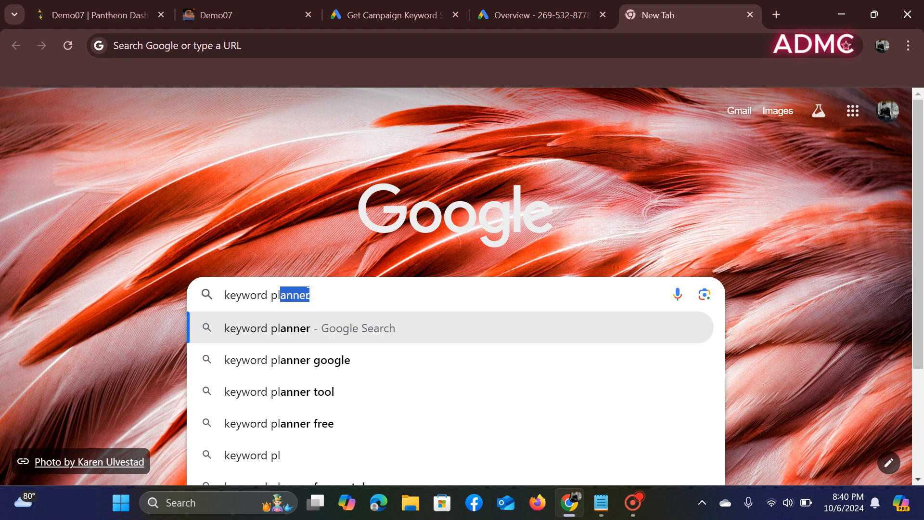
text(anner)
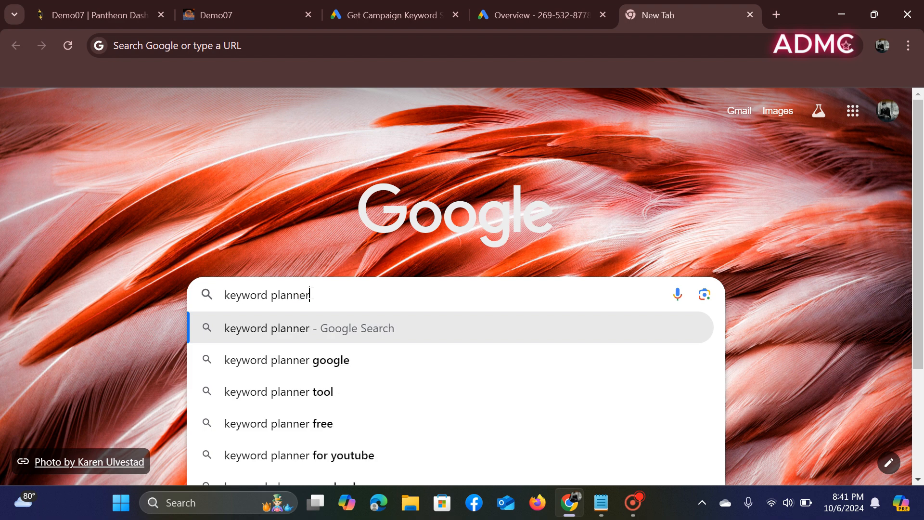
key(Return)
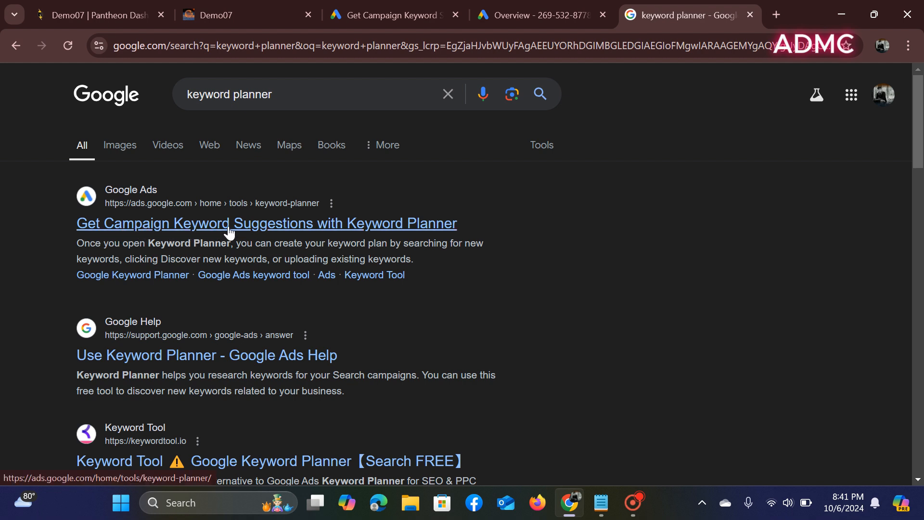
click(340, 227)
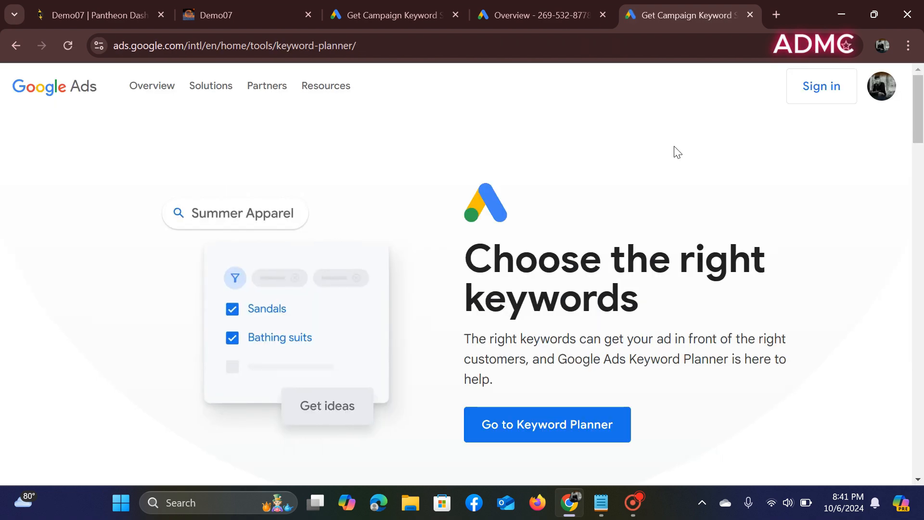
- Choose Create new Google Ads account from the profile menu and confirm a new account
click(882, 98)
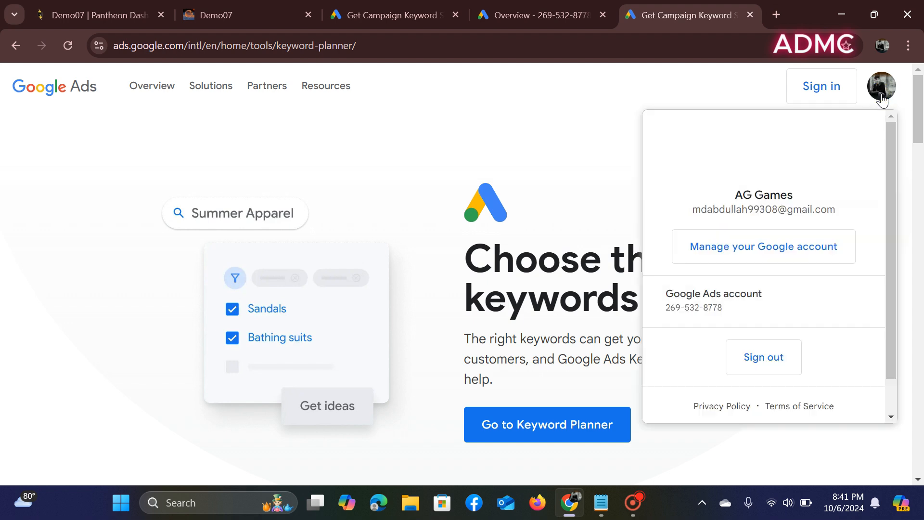
scroll(752, 330, down, 1)
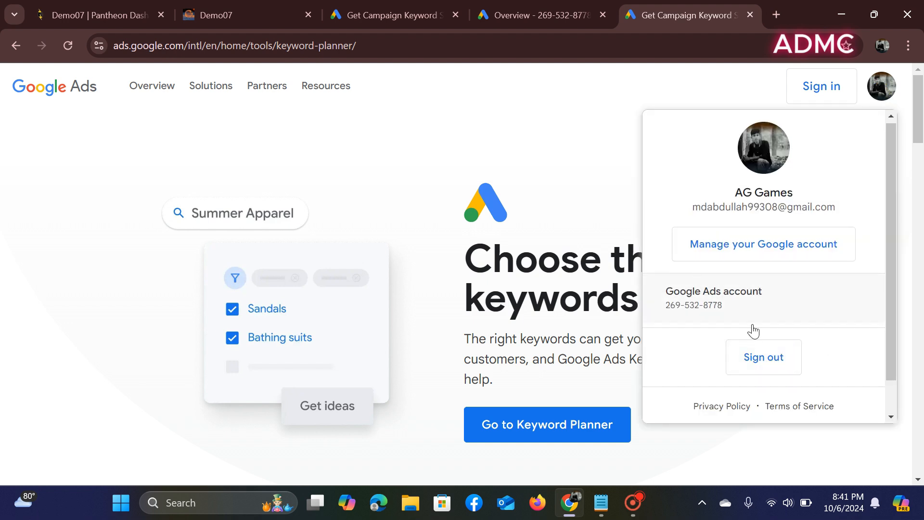
click(739, 307)
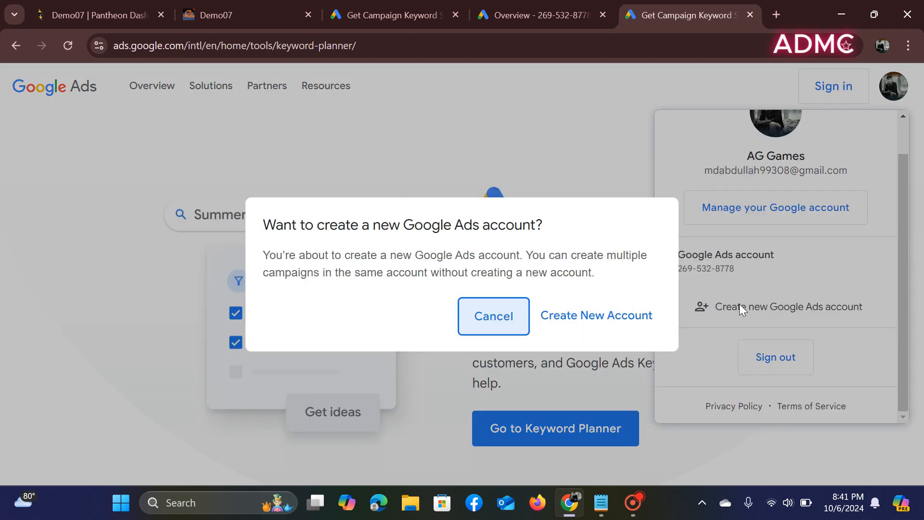
click(614, 316)
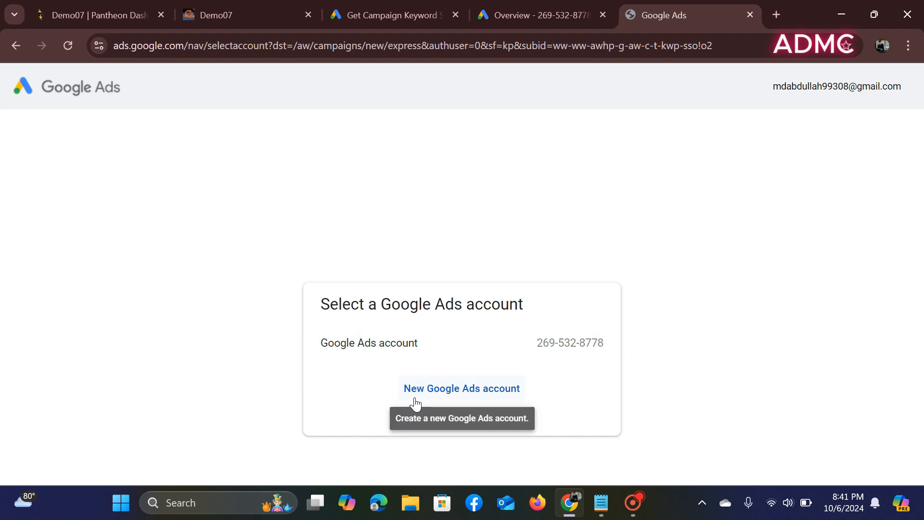
click(479, 397)
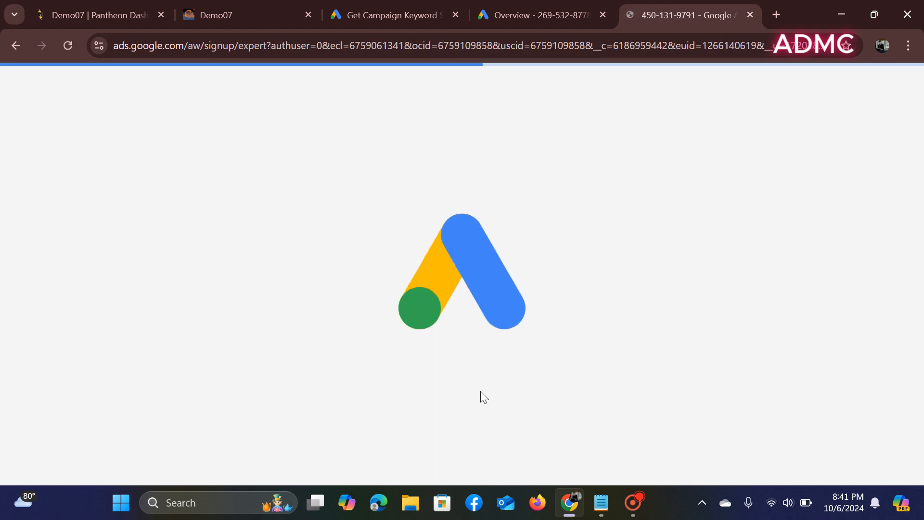
- Select No for expert guidance and email tips, then submit the second account's settings
scroll(480, 397, down, 5)
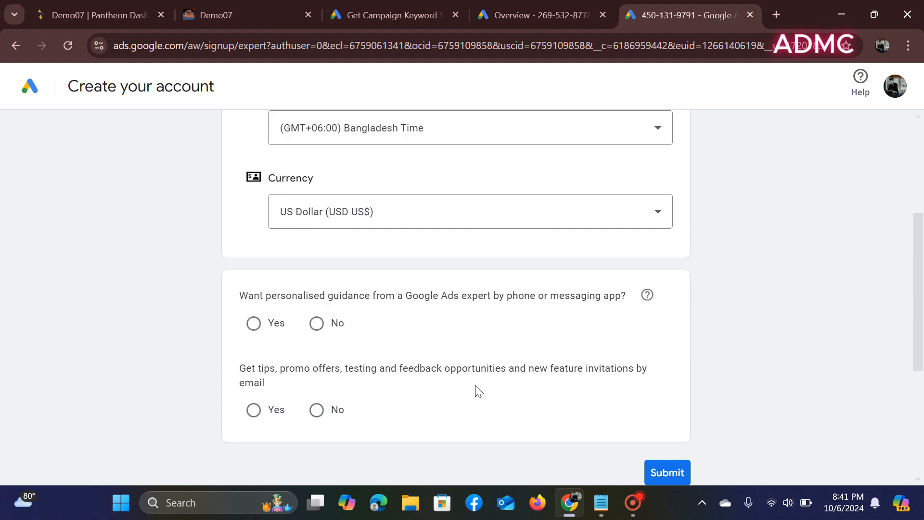
click(317, 324)
click(318, 410)
scroll(689, 383, down, 3)
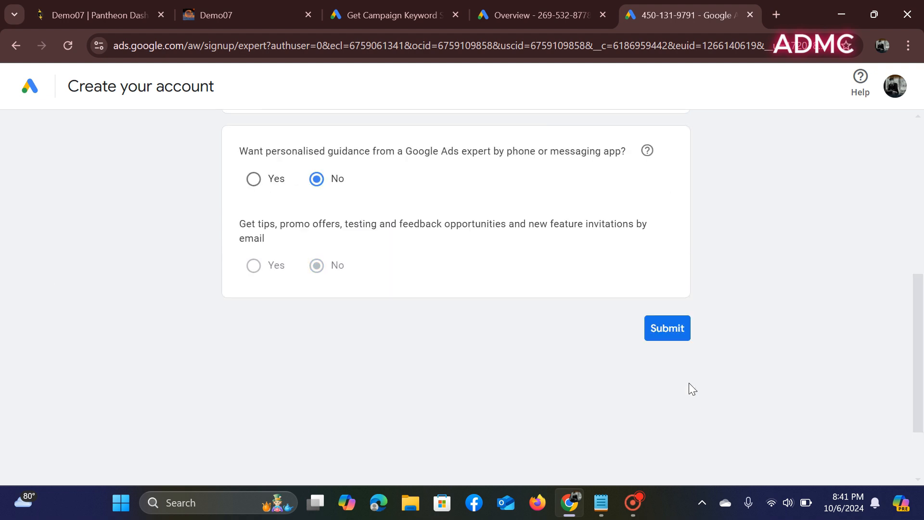
click(663, 335)
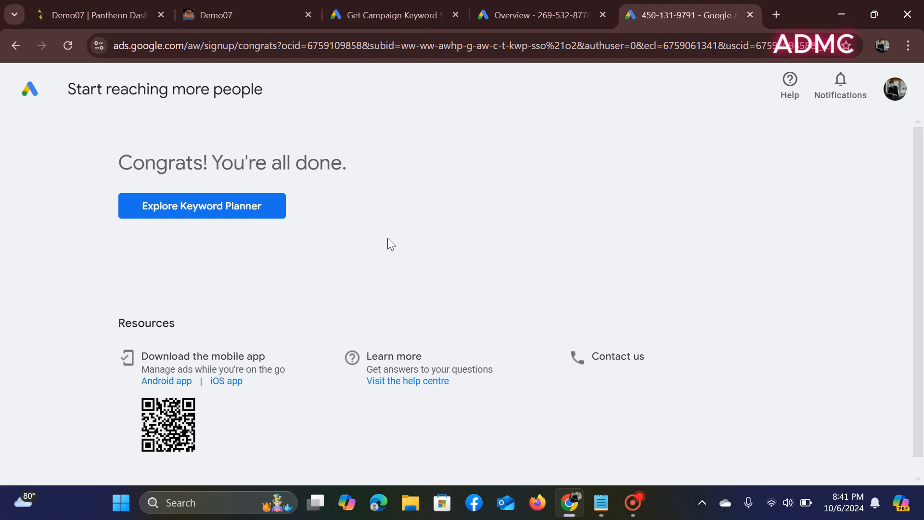
- Explore the new account's Keyword Planner, campaigns overview and account list
click(235, 208)
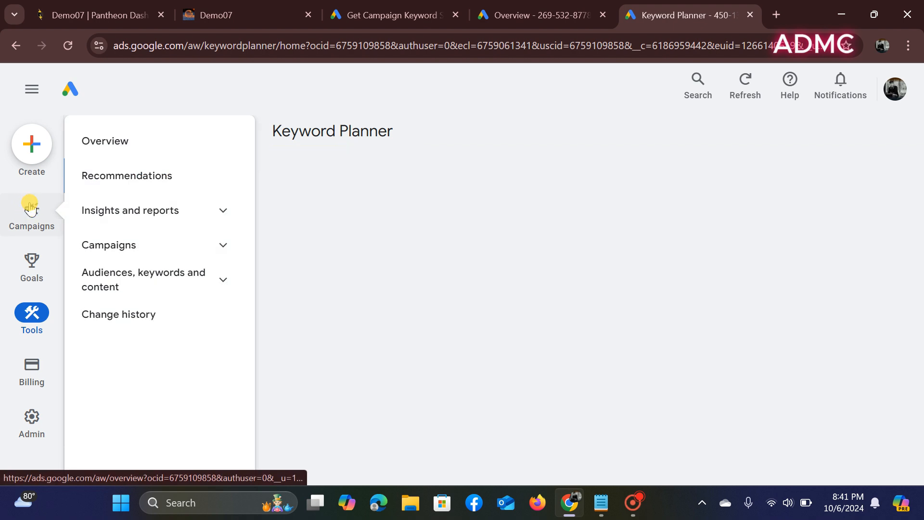
click(30, 209)
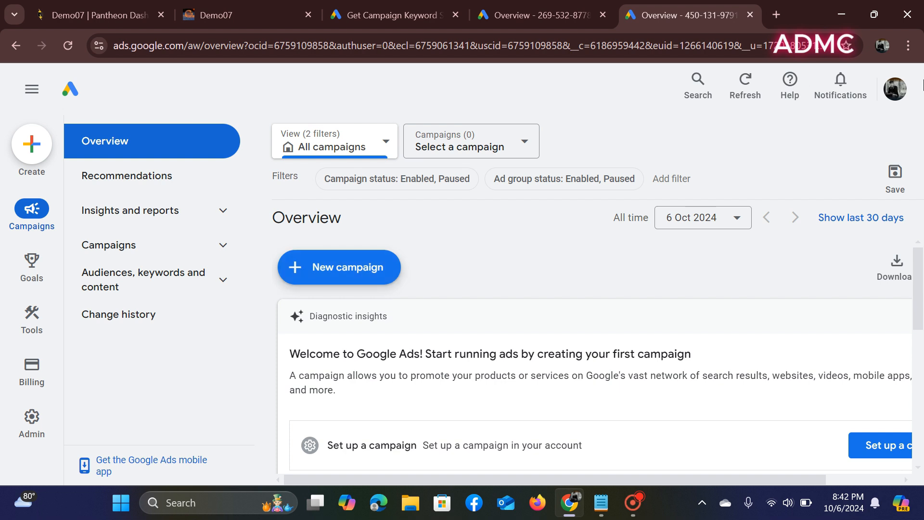
click(895, 89)
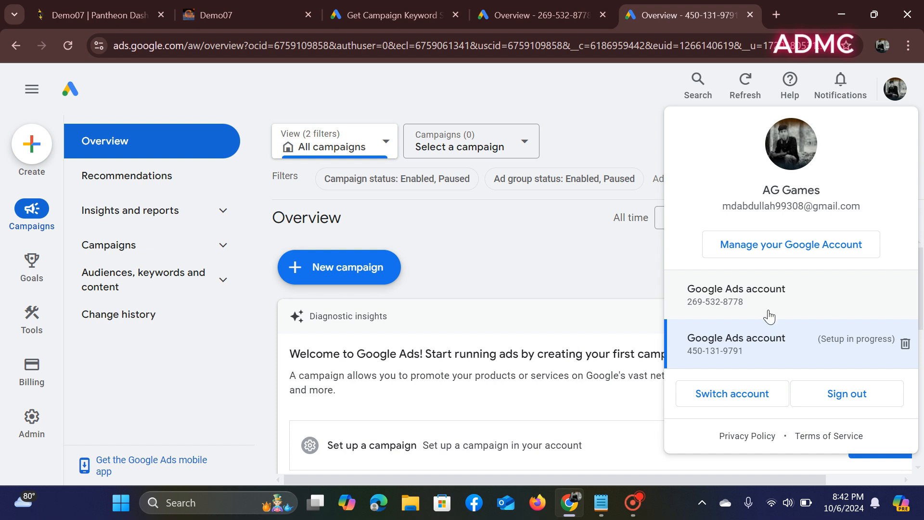
click(587, 276)
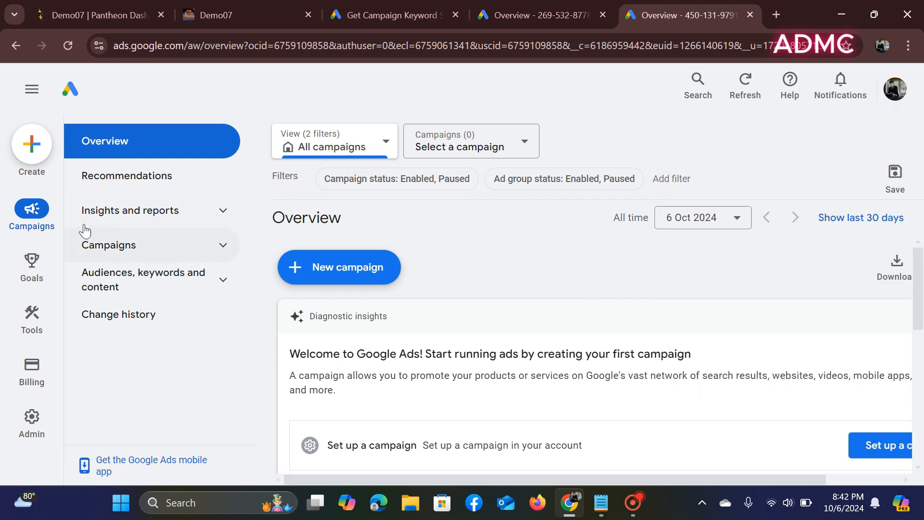
click(25, 320)
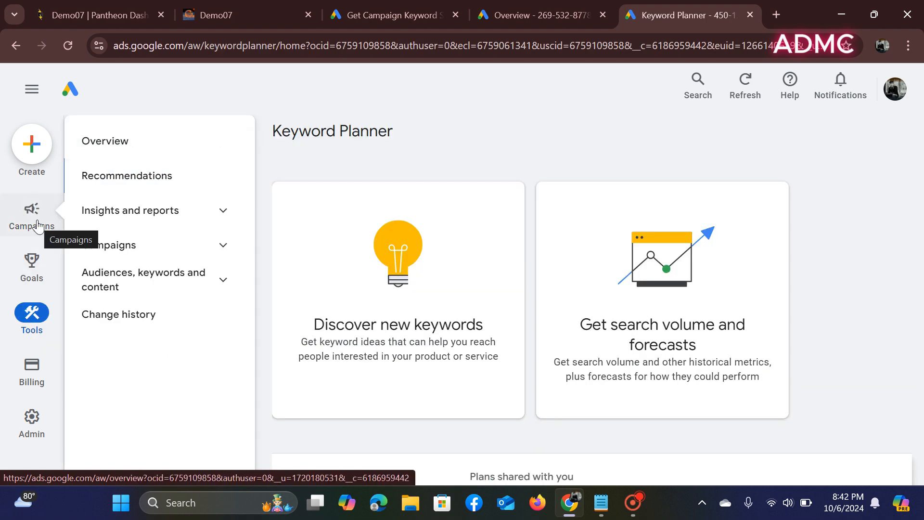
click(39, 226)
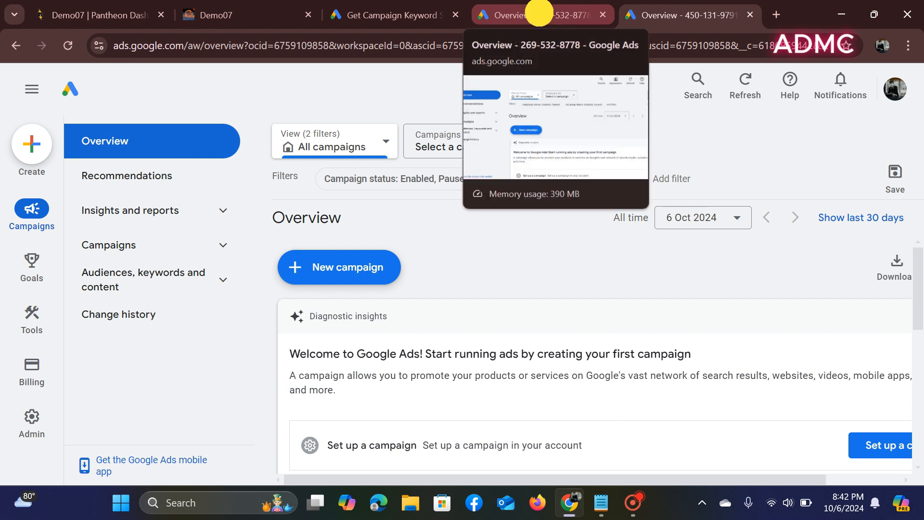
- Switch to the original account's tab, close the new account's tab, and open Keyword Planner
click(540, 16)
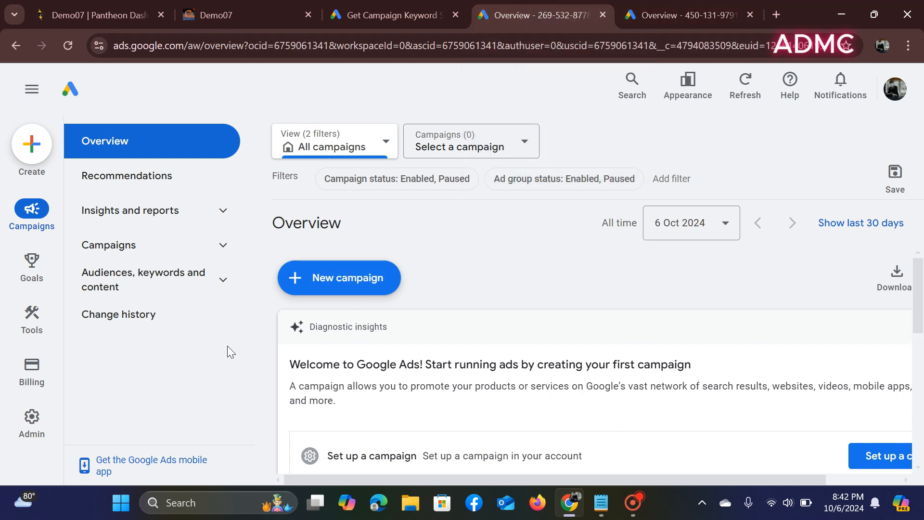
click(751, 14)
click(38, 322)
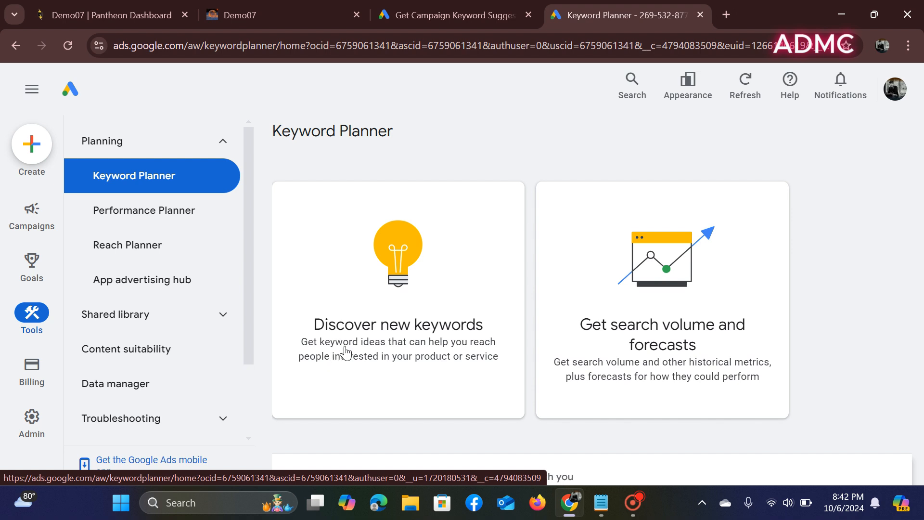
- Start Discover new keywords and open the Bangladesh location targeting dialog
click(402, 272)
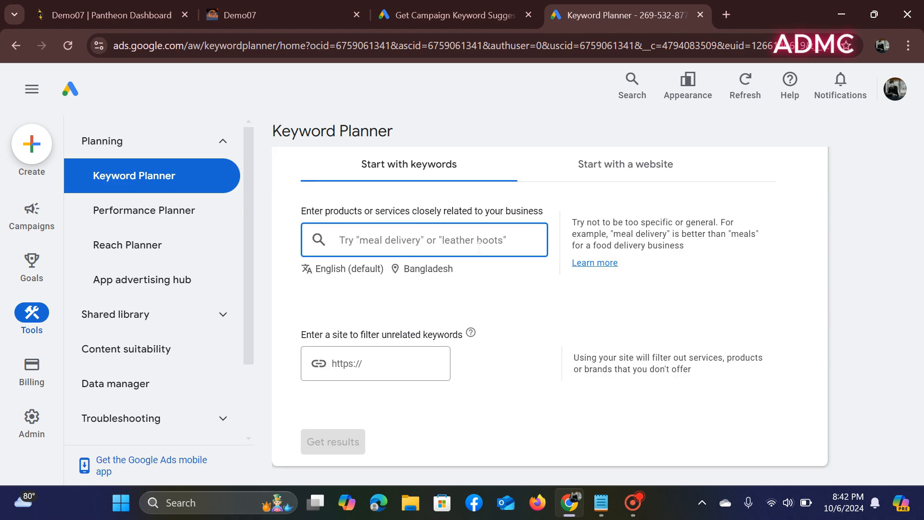
click(398, 269)
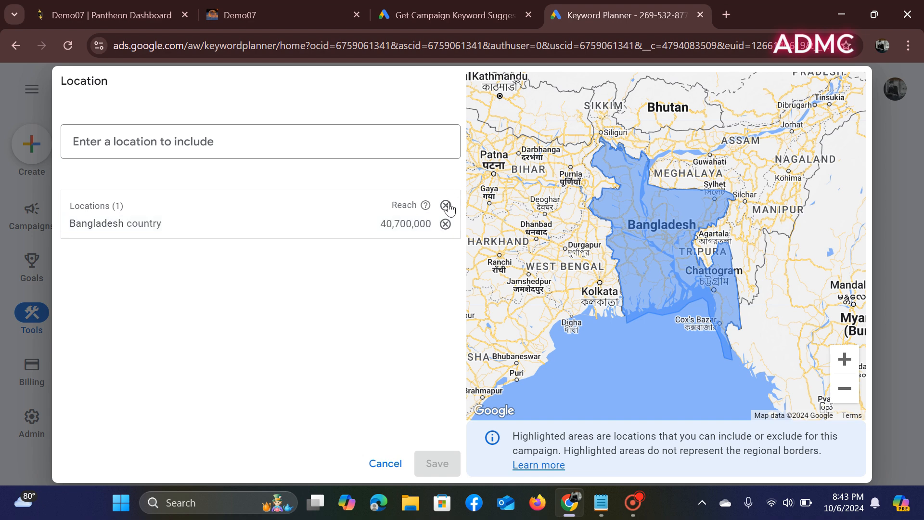
- Replace Bangladesh with New York, United States as the Keyword Planner target location and save it
click(448, 206)
click(198, 136)
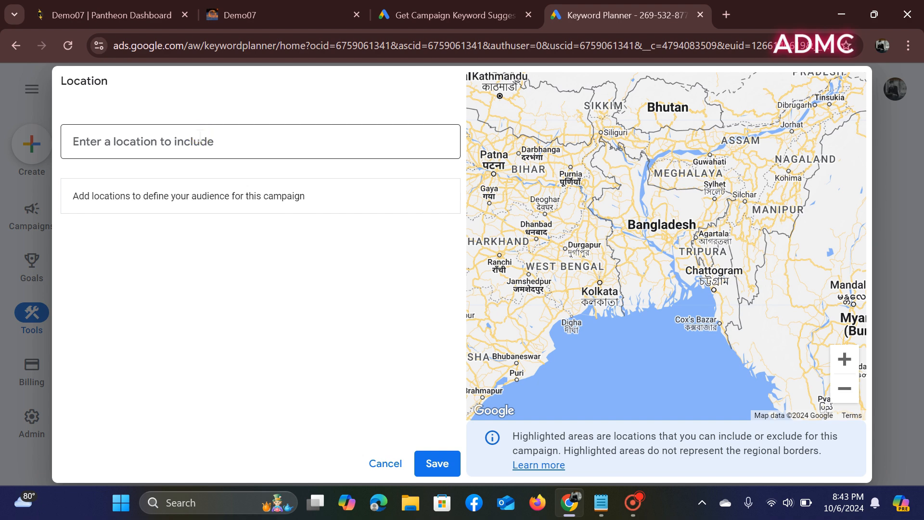
text(new)
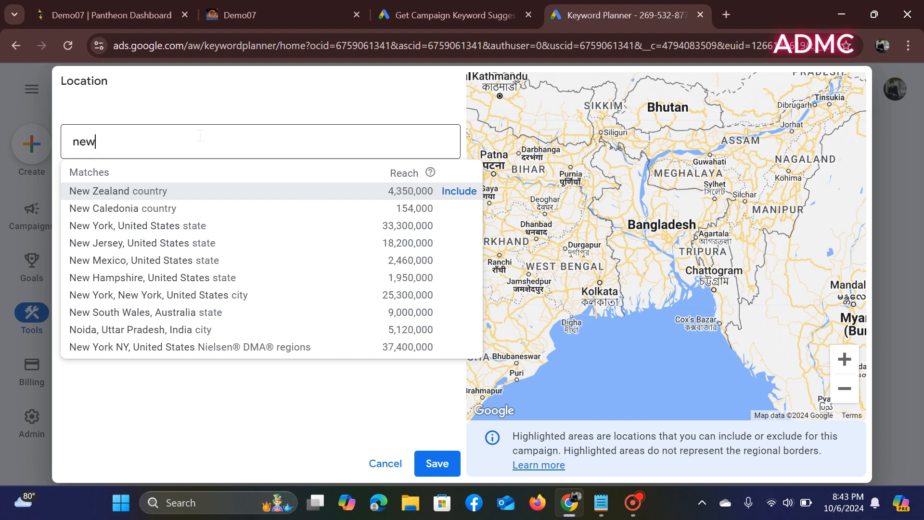
text(york)
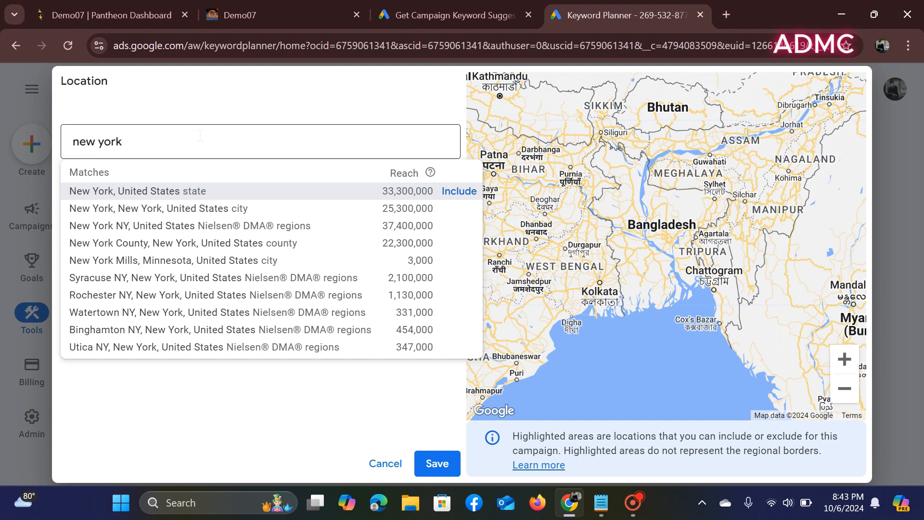
click(216, 192)
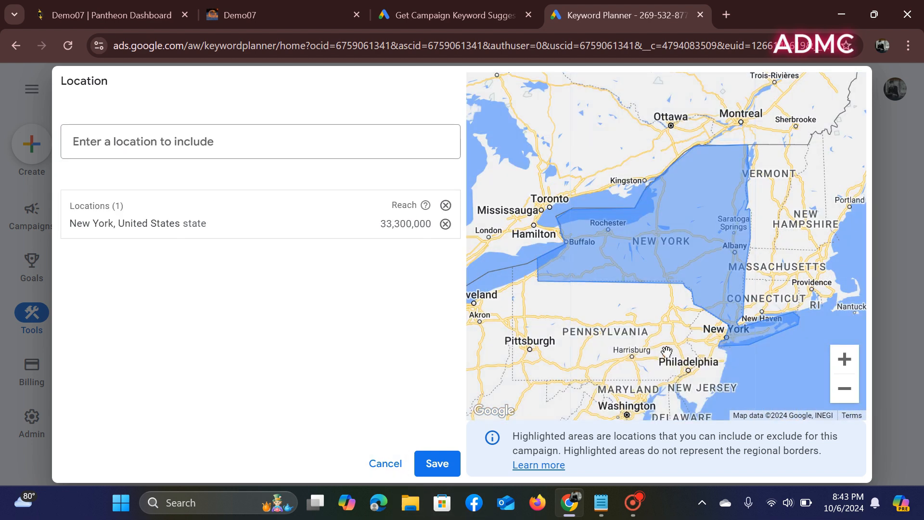
click(435, 463)
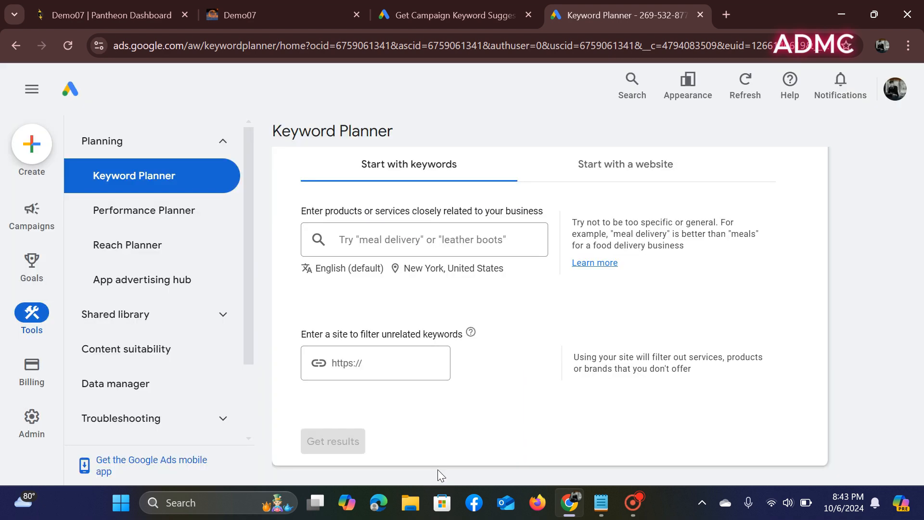
- Enter 'best mobile phone' as the seed keyword and get its keyword ideas
click(435, 236)
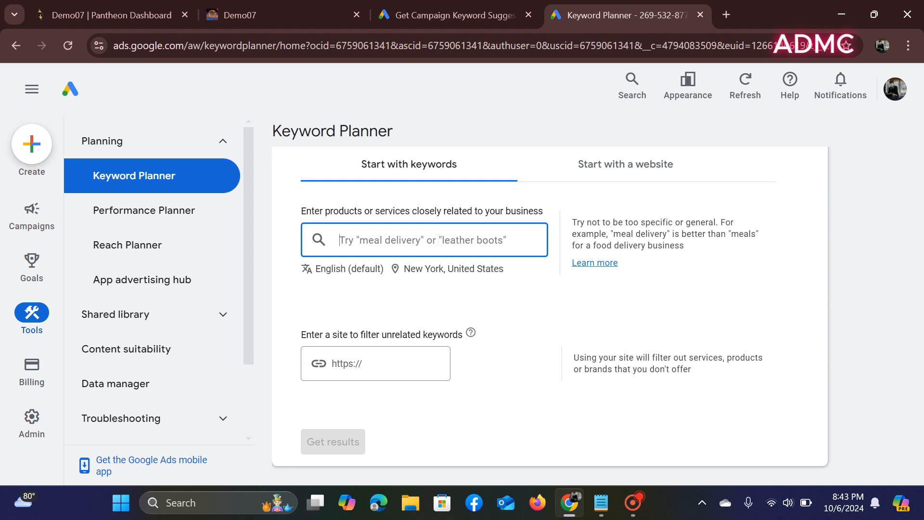
text(best mobile phone)
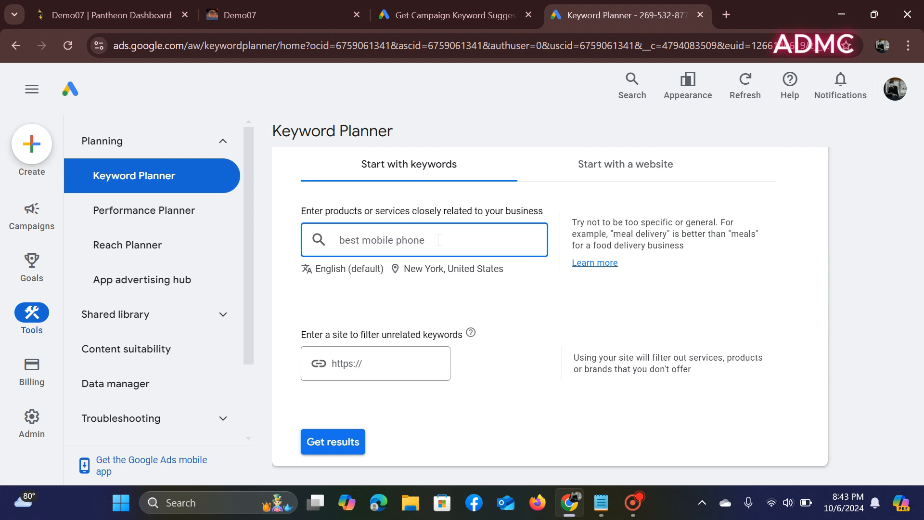
scroll(436, 289, down, 2)
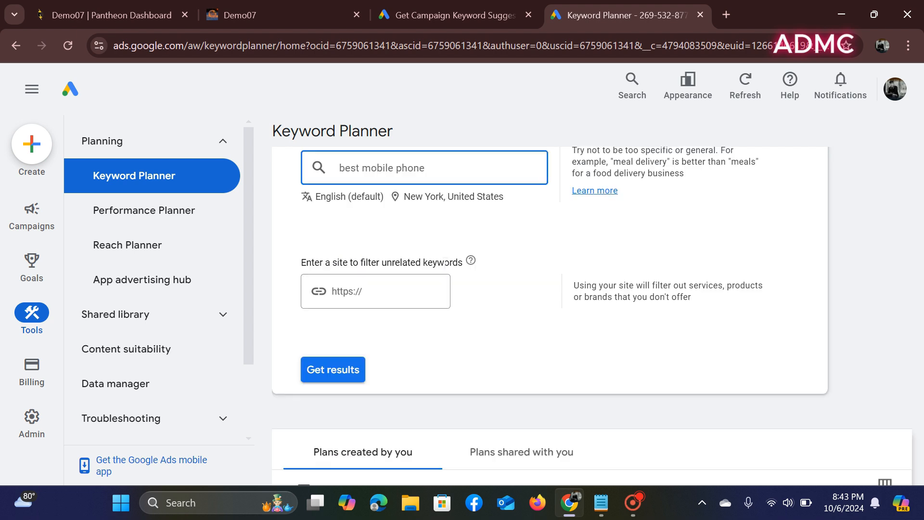
click(320, 370)
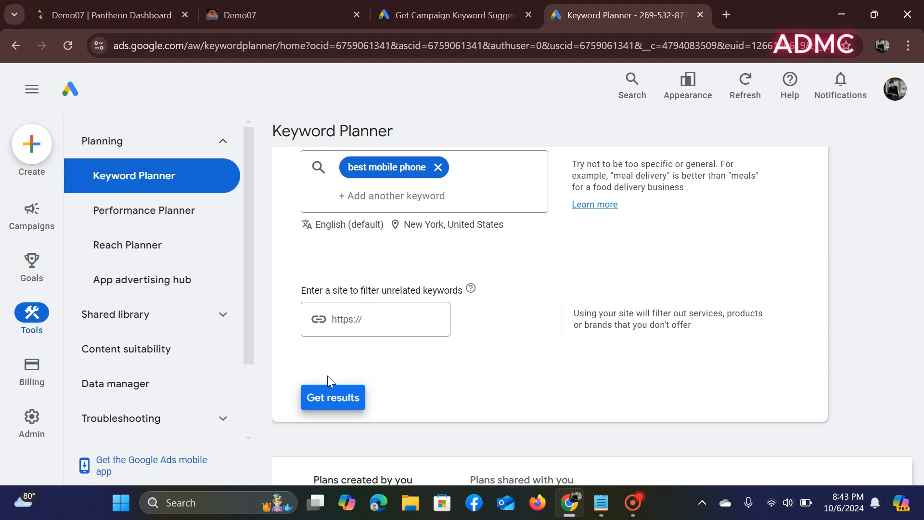
scroll(332, 380, down, 2)
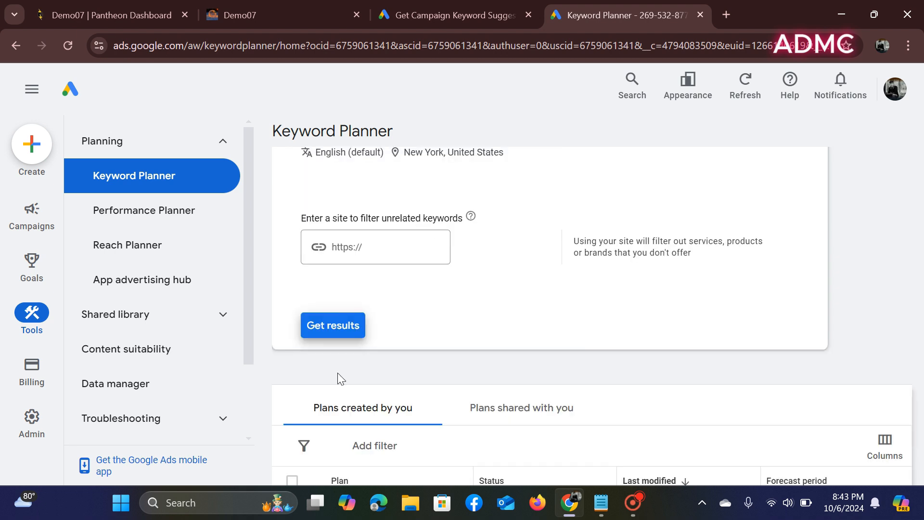
click(330, 333)
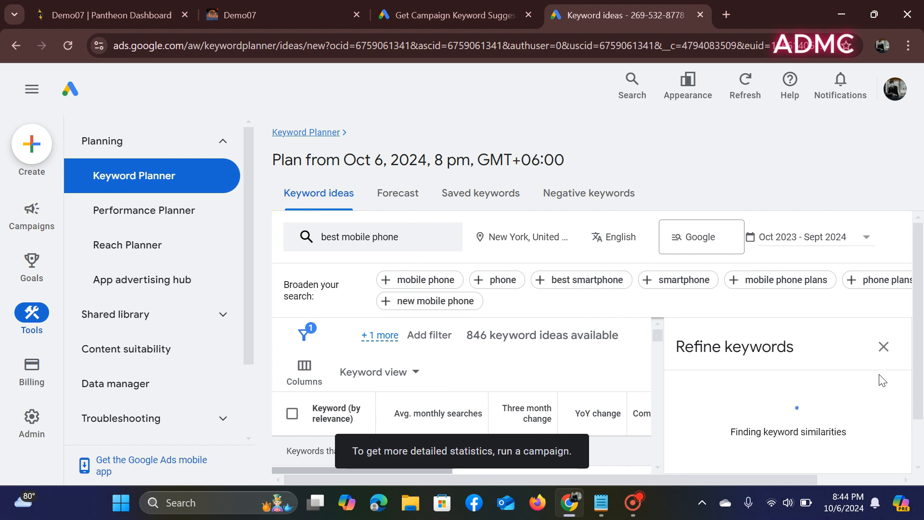
- Select all 'best mobile phone' keyword ideas and download them as a .csv file
click(883, 348)
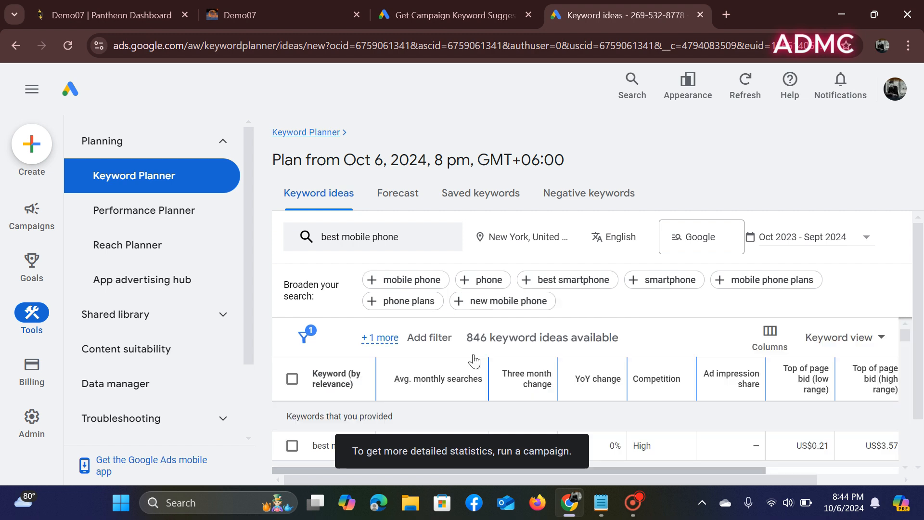
scroll(549, 356, down, 1)
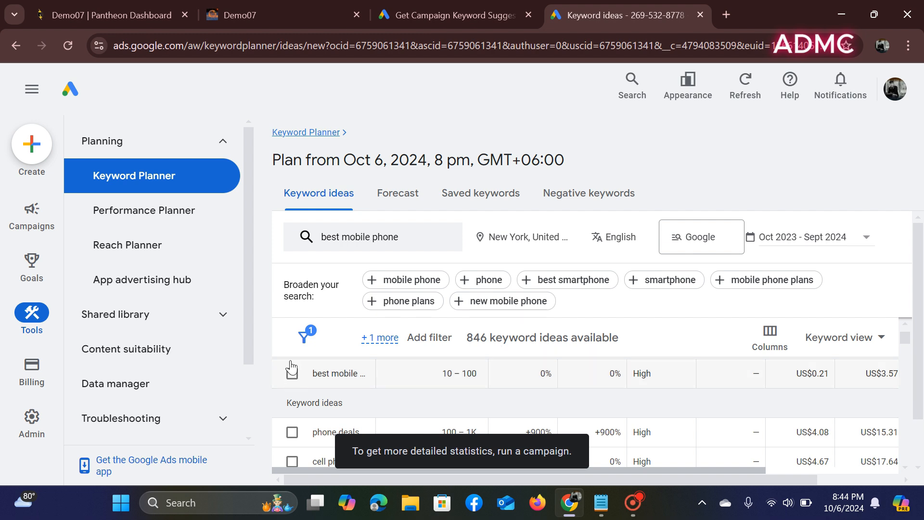
scroll(291, 383, up, 2)
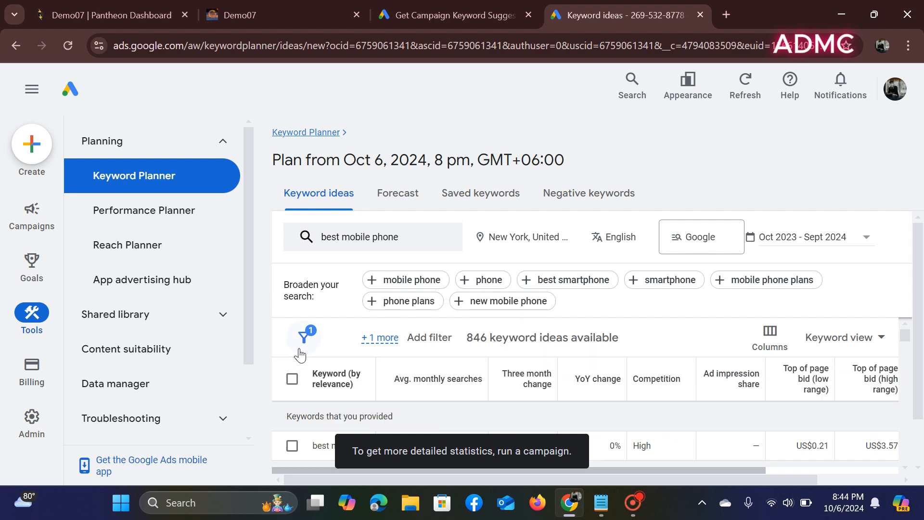
click(292, 379)
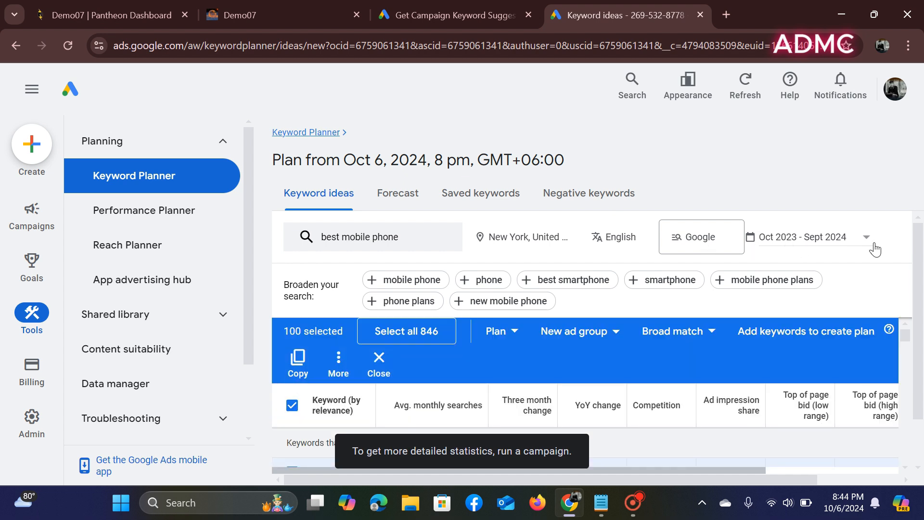
scroll(888, 255, right, 4)
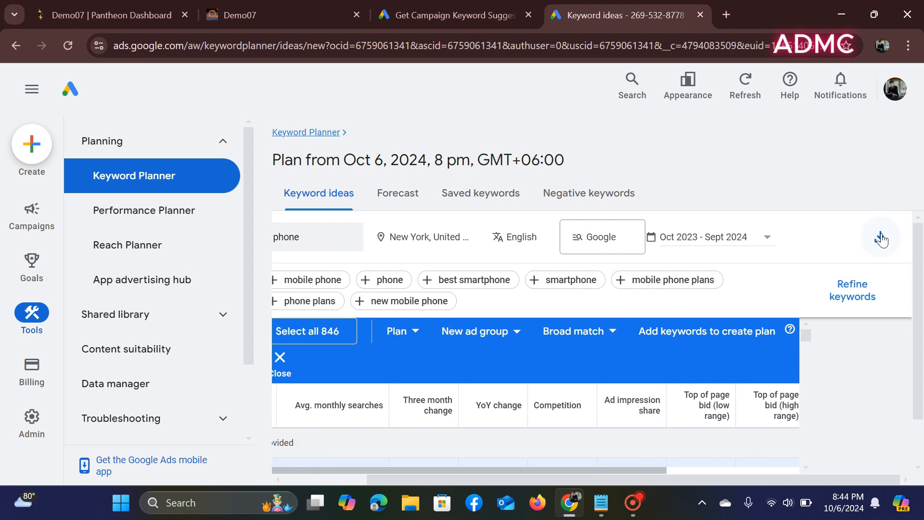
click(881, 237)
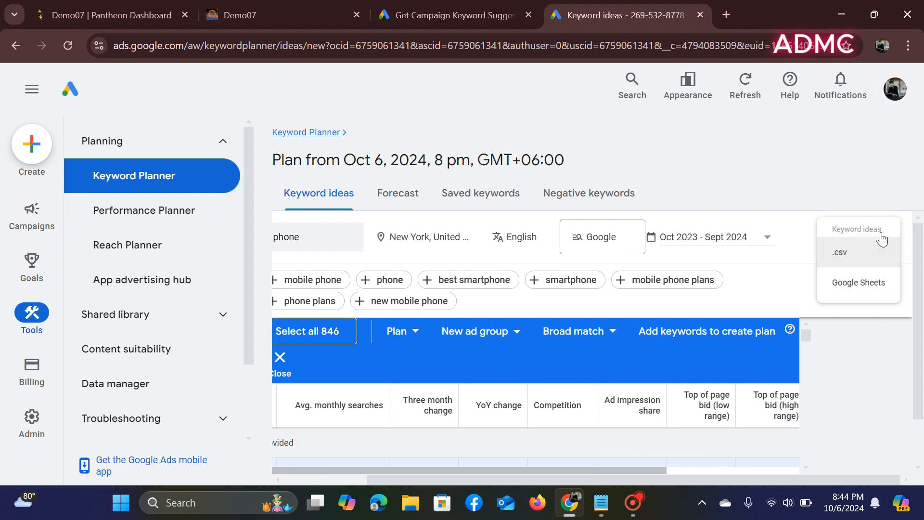
click(857, 260)
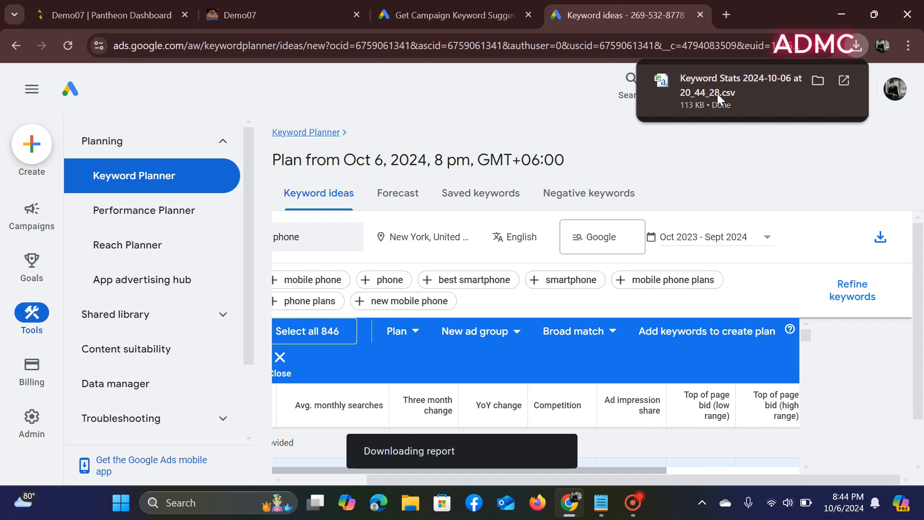
- Open the downloaded Keyword Stats CSV in Excel and dismiss the Office activation warning
click(717, 85)
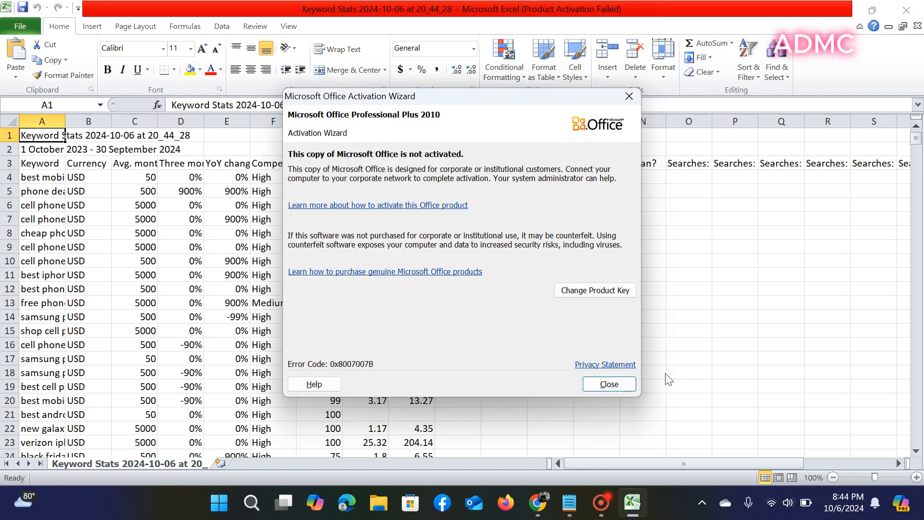
click(609, 384)
scroll(361, 342, down, 20)
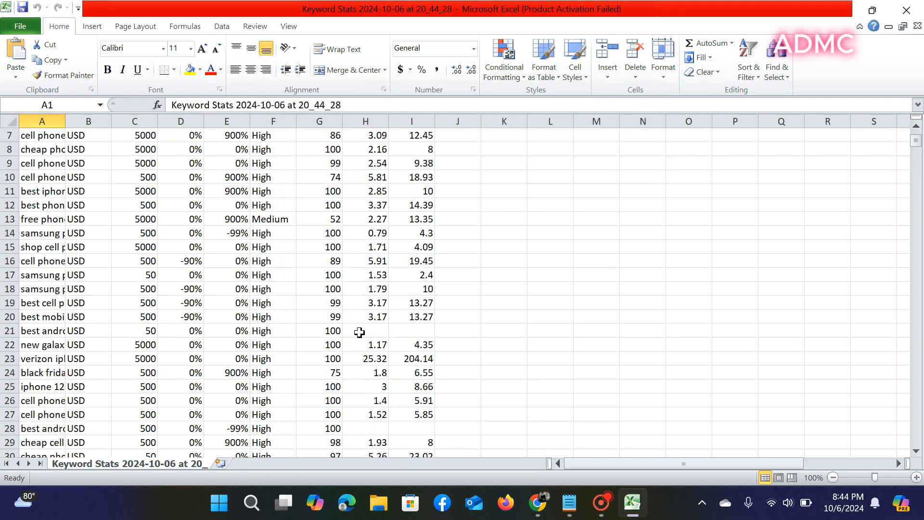
scroll(359, 331, down, 20)
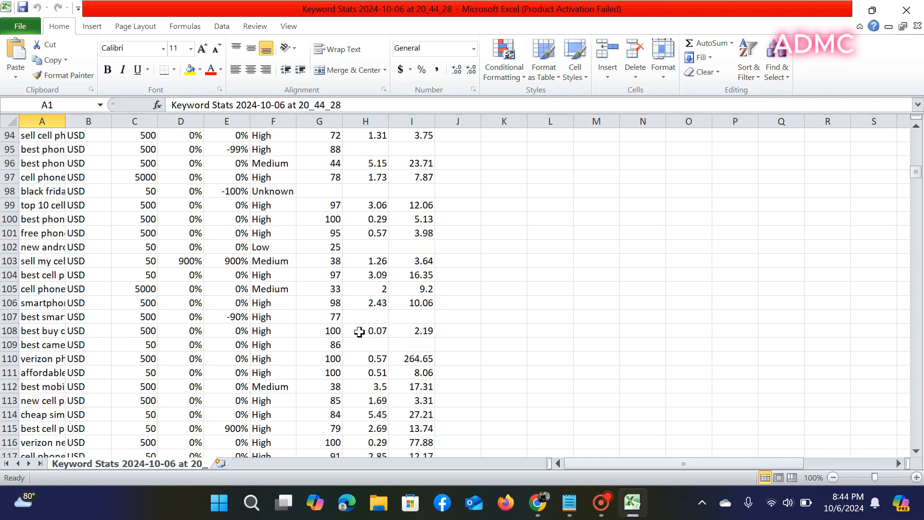
scroll(358, 329, down, 20)
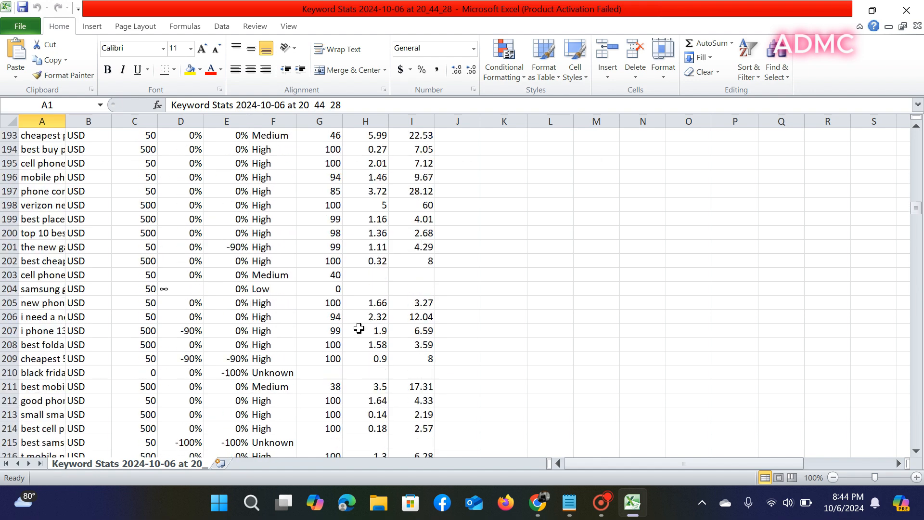
scroll(355, 332, down, 15)
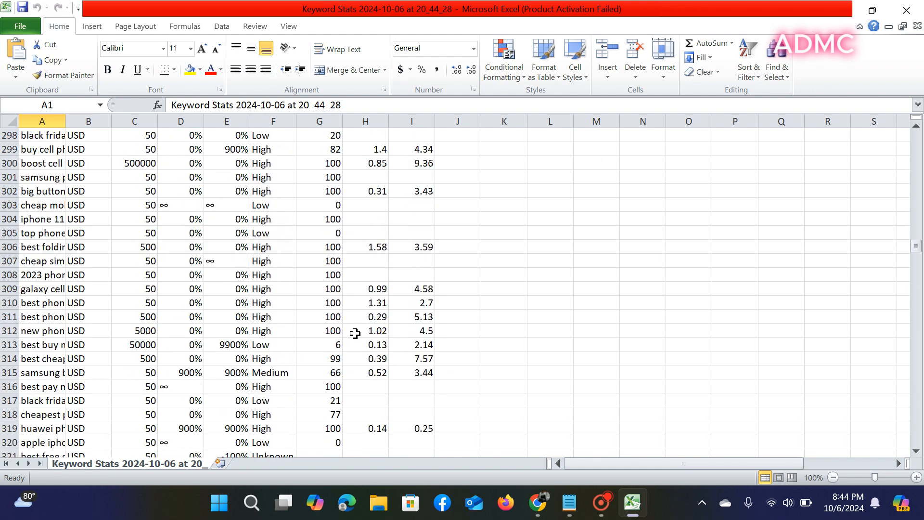
- Widen column A so full keywords like 'best mobile phone' are readable
scroll(354, 330, up, 5)
scroll(355, 330, up, 20)
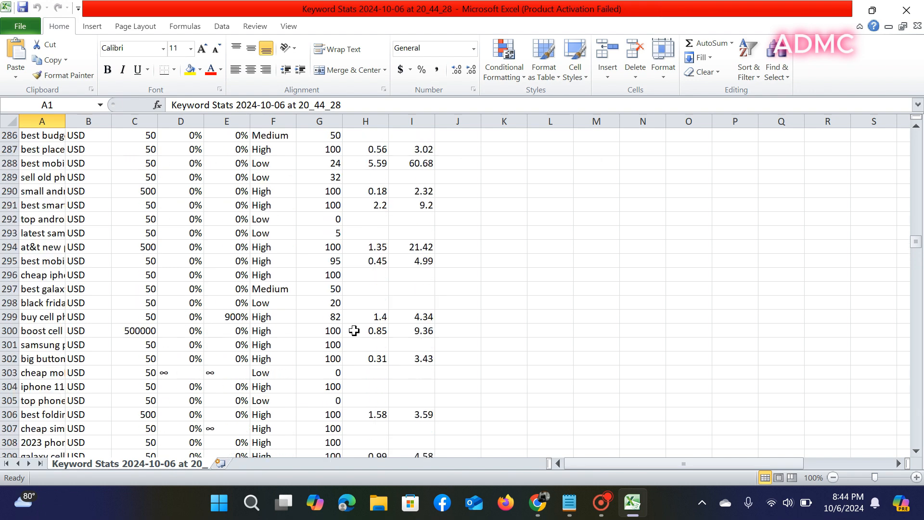
scroll(354, 330, up, 20)
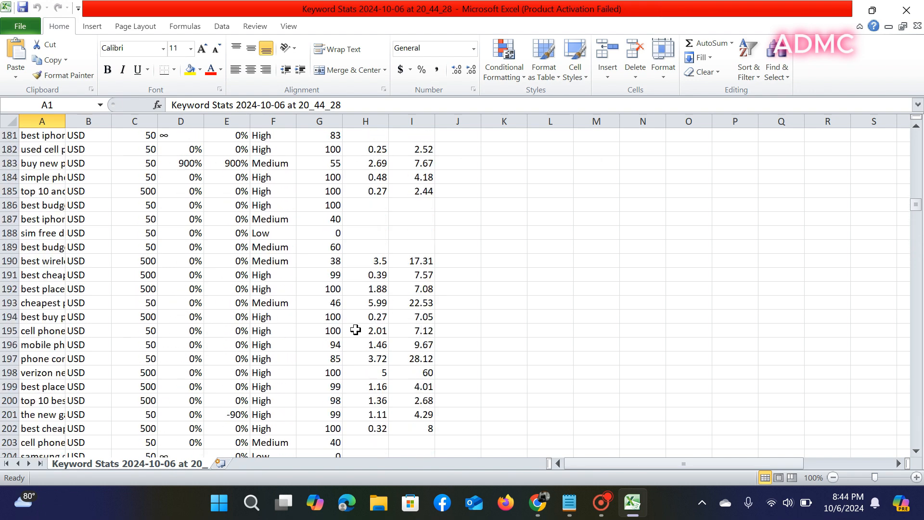
scroll(356, 329, up, 20)
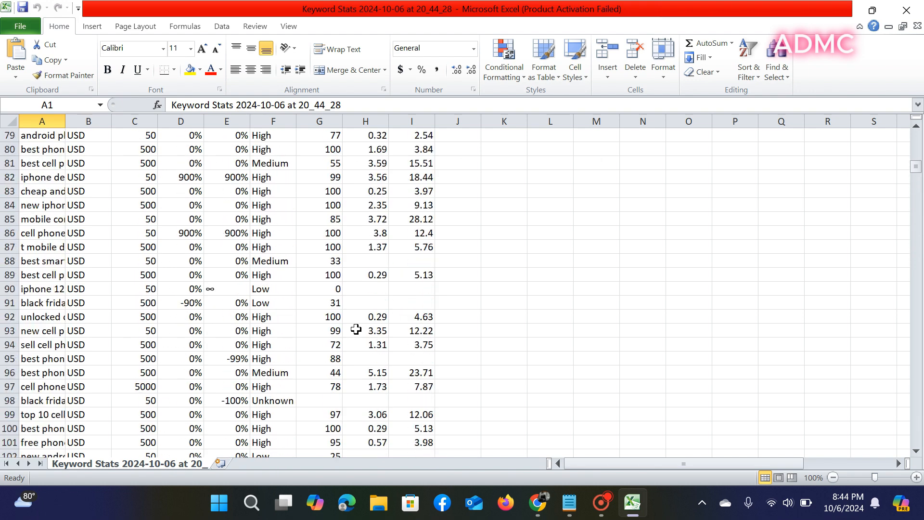
scroll(356, 329, up, 2)
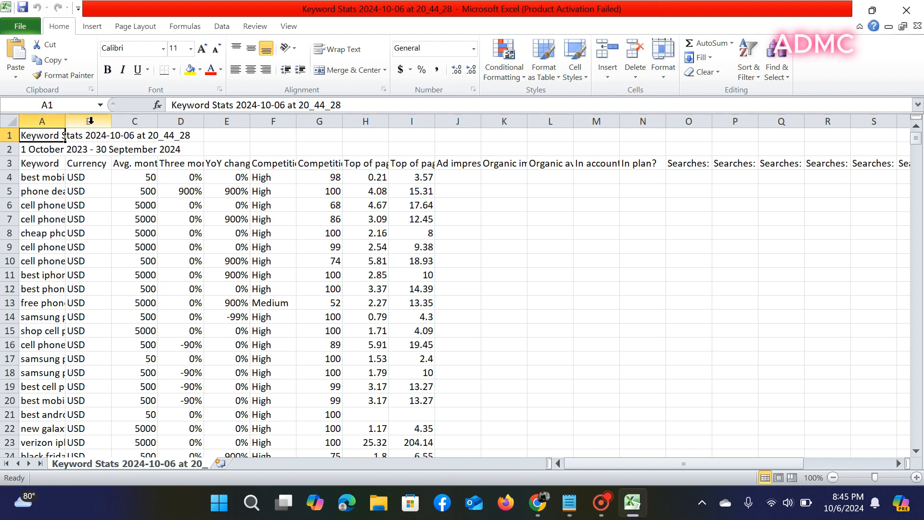
click(64, 123)
drag(65, 123, 170, 123)
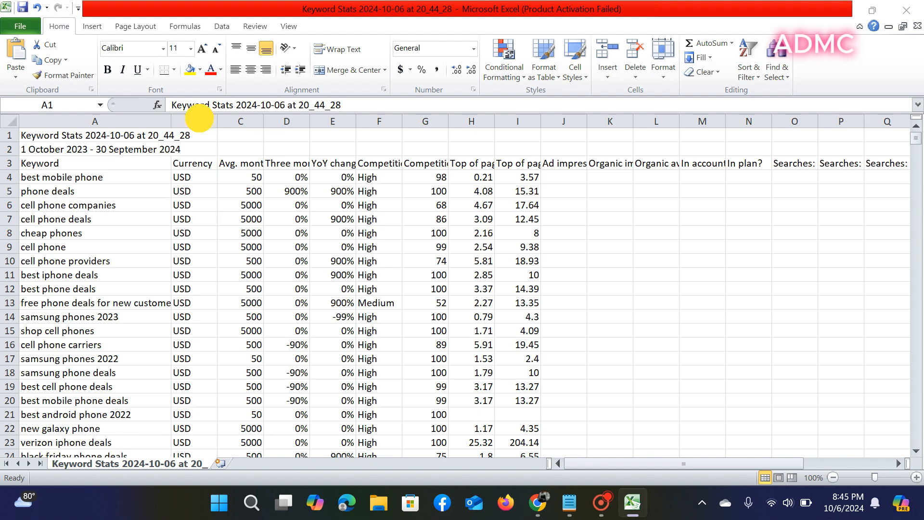
- Delete the Currency, three-month change and YoY change columns
click(199, 117)
click(204, 122)
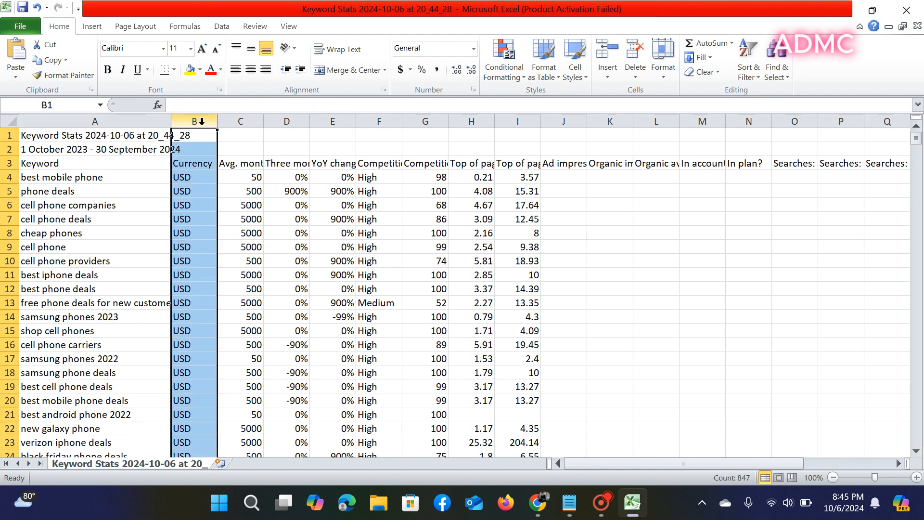
click(636, 56)
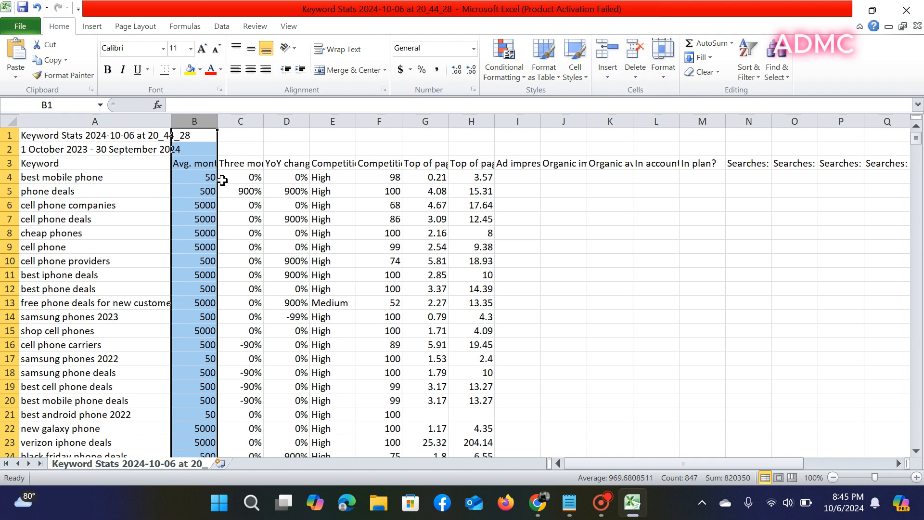
click(247, 121)
click(636, 57)
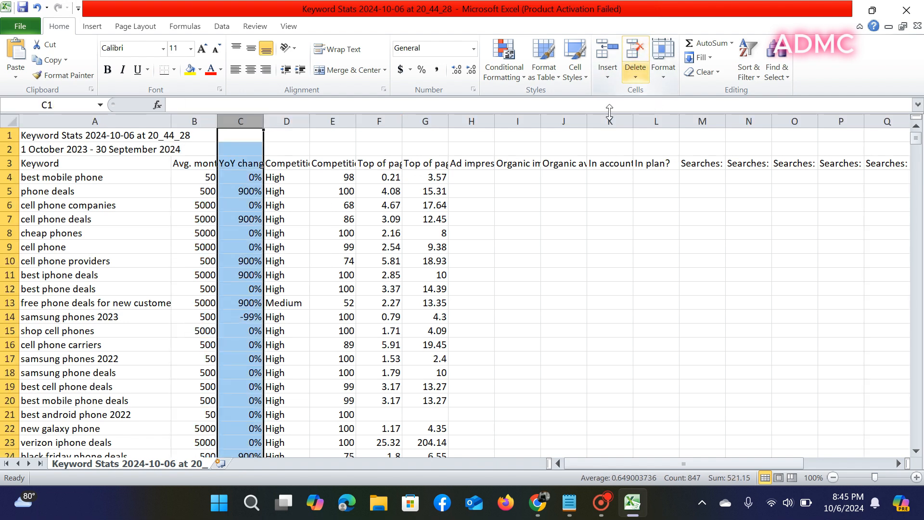
click(636, 56)
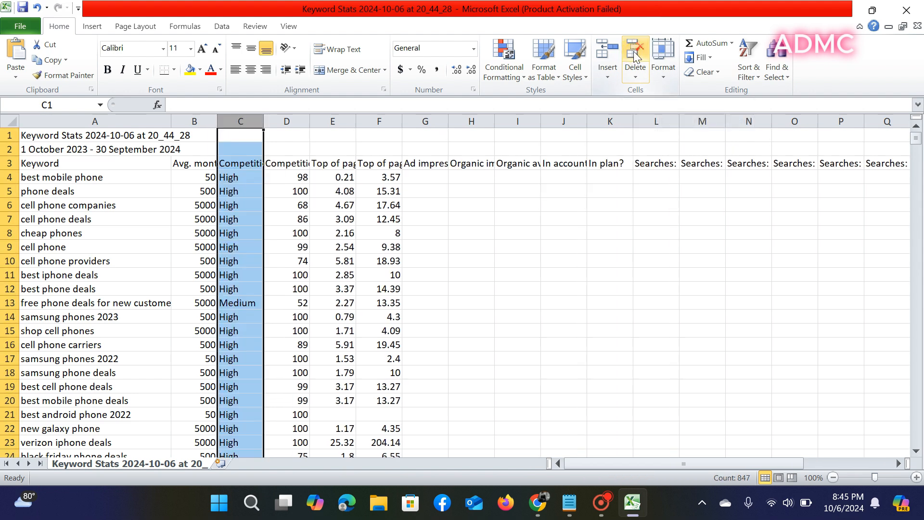
- Delete both low-range and high-range Top of page bid columns
click(343, 121)
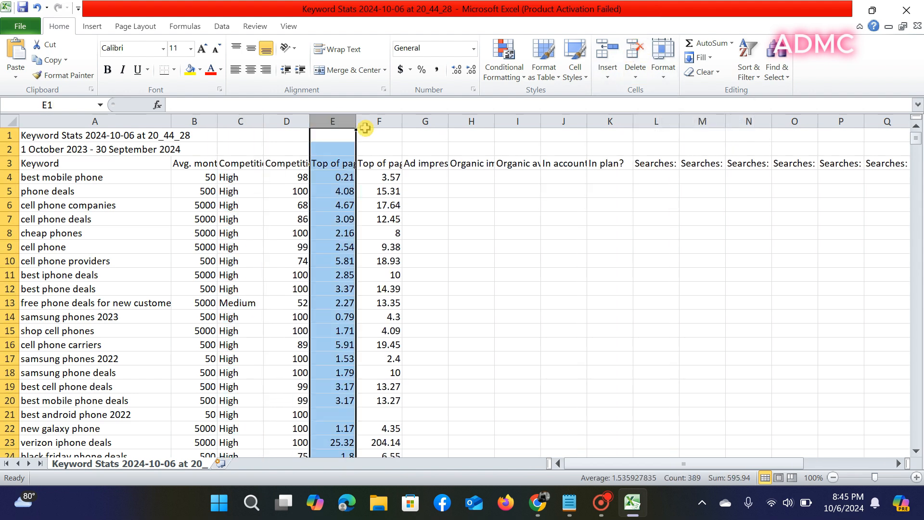
click(636, 56)
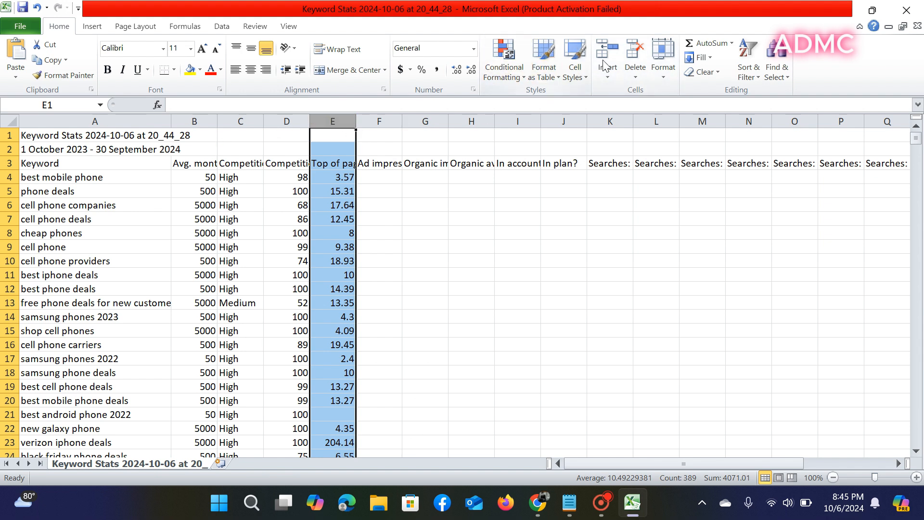
click(632, 59)
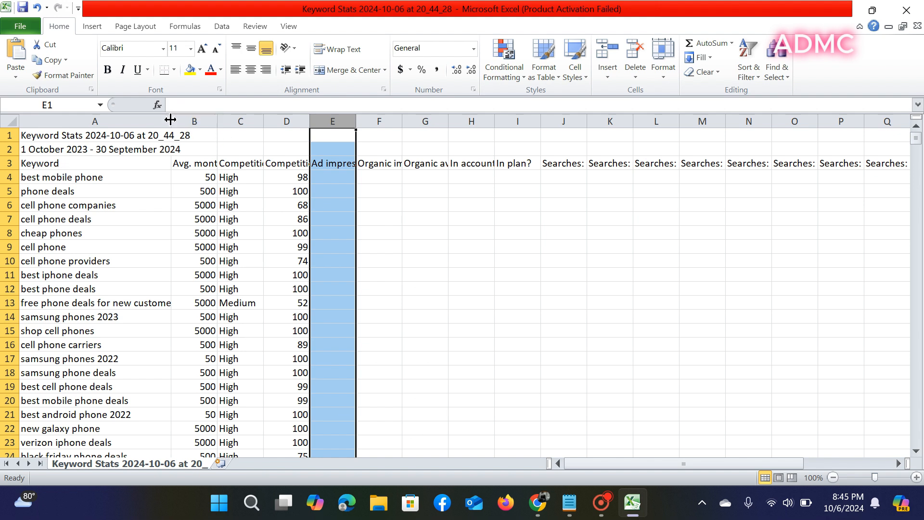
- Widen the Keyword, Ad impression share and Competition (indexed value) columns
drag(170, 119, 382, 121)
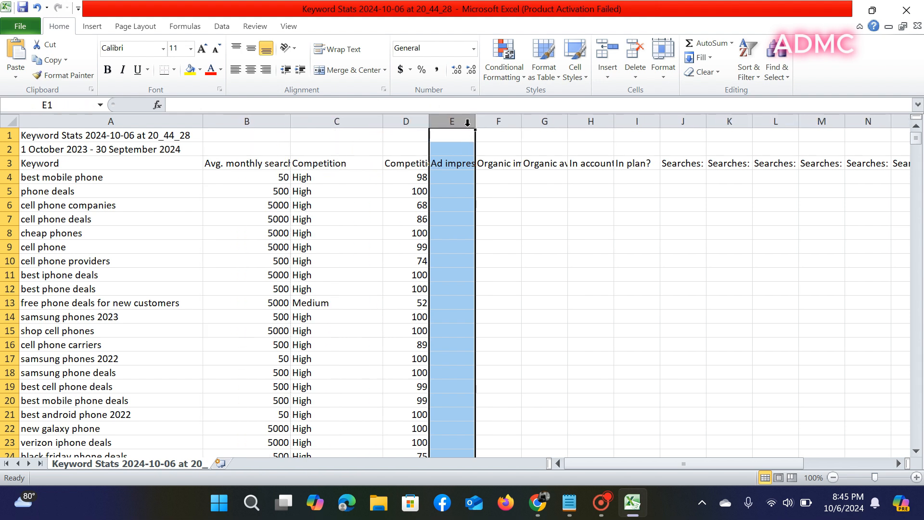
drag(475, 122, 588, 121)
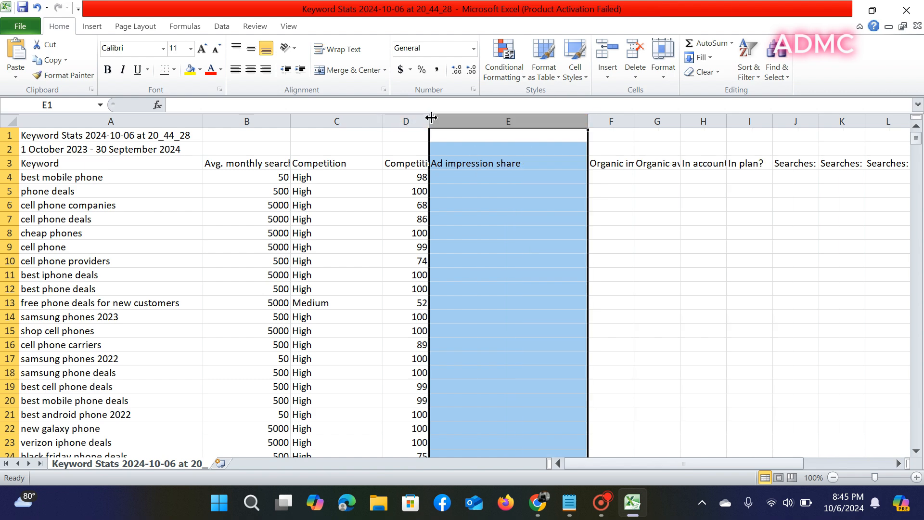
drag(430, 117, 526, 120)
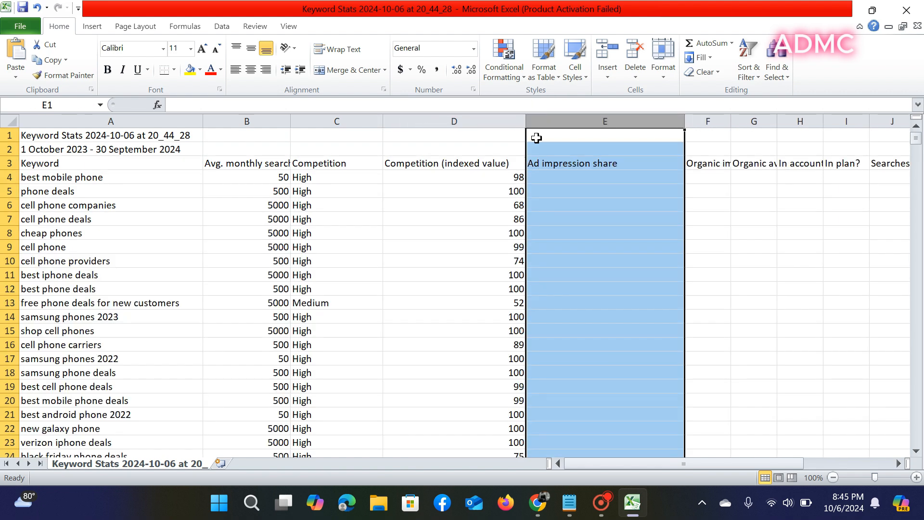
- Select the Avg. monthly searches to Competition (indexed value) columns and turn on Filter
click(486, 124)
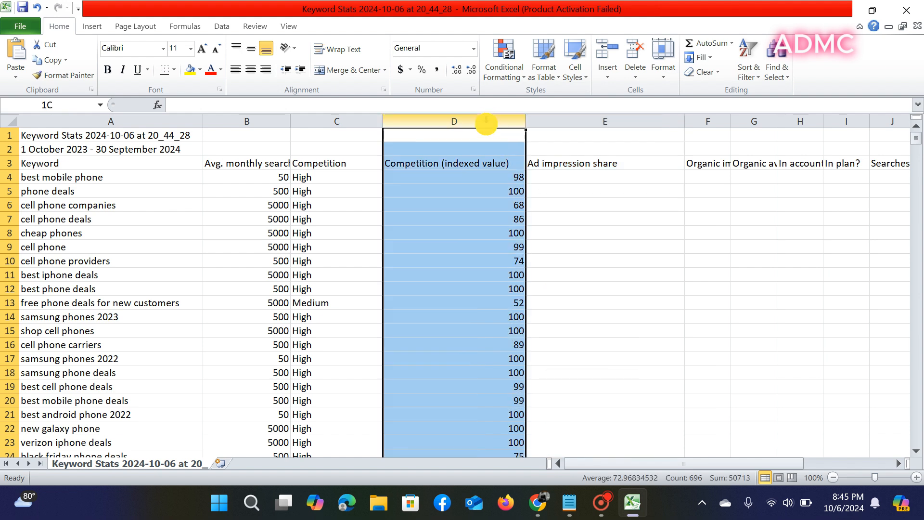
shift+click(341, 120)
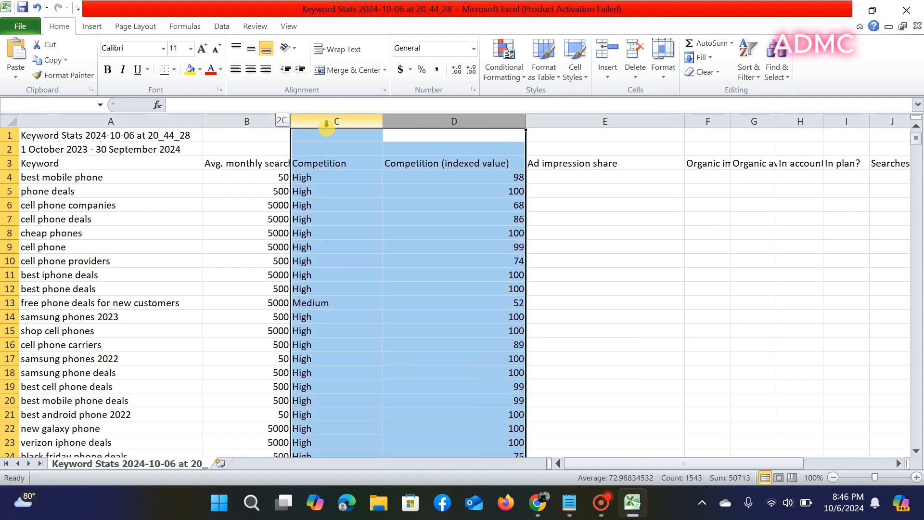
shift+click(259, 121)
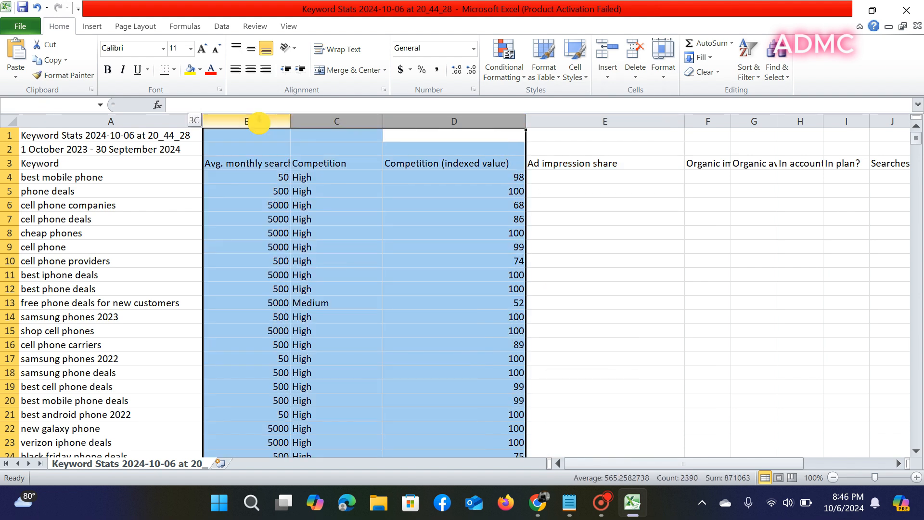
click(759, 77)
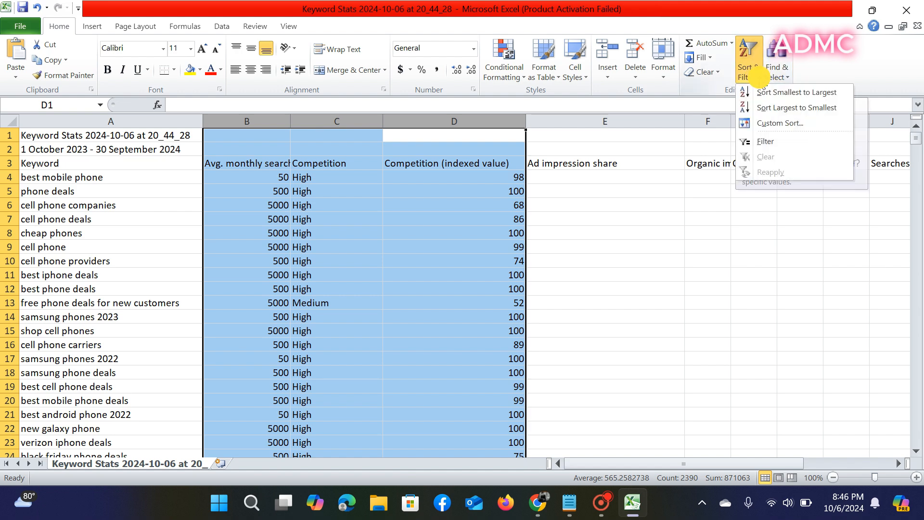
click(765, 143)
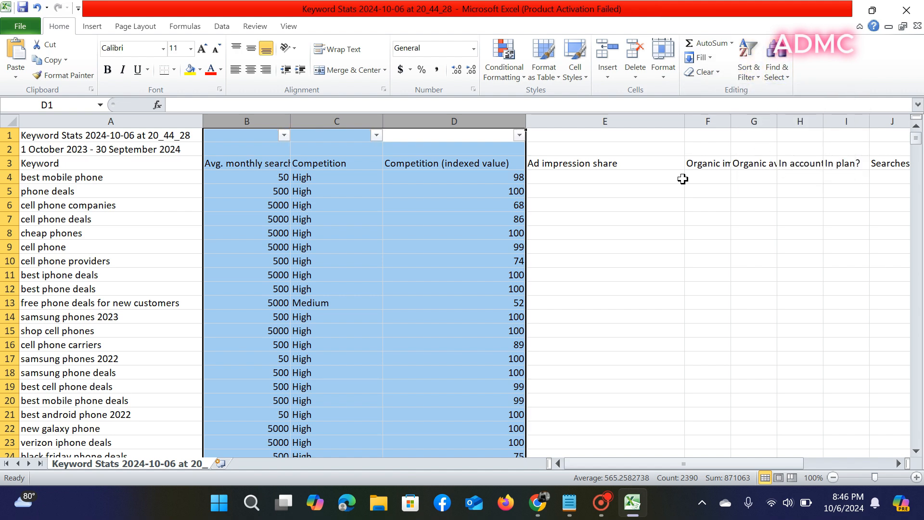
- Filter the competition index column to show only values 0, 1, 3, 4, 5, 6 and 9
click(511, 115)
click(607, 206)
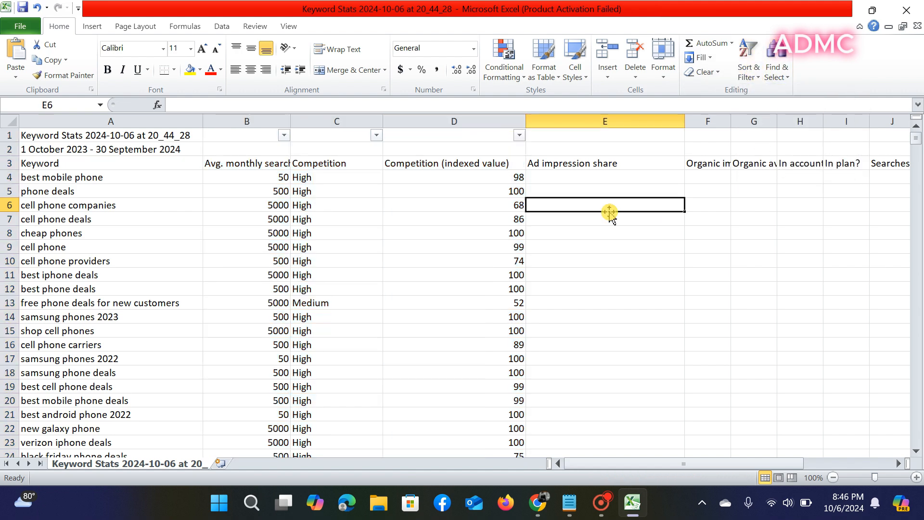
click(519, 135)
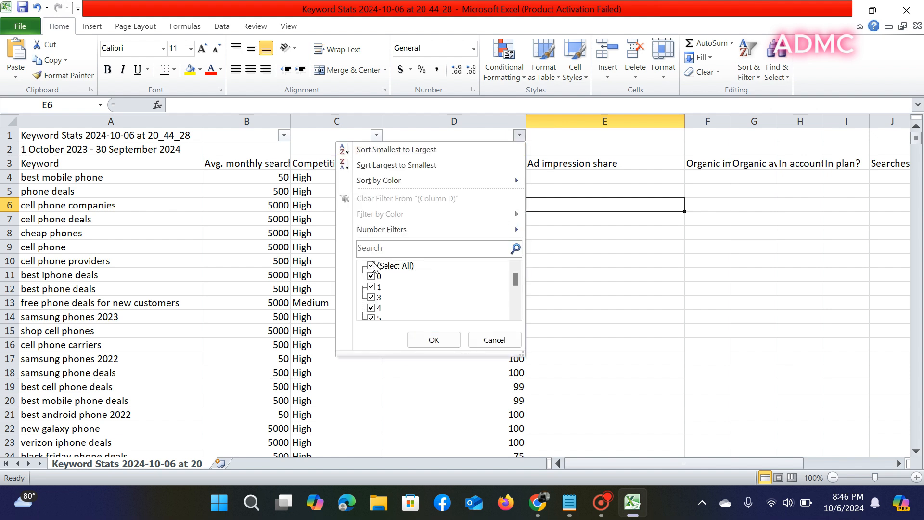
click(371, 266)
click(371, 277)
click(371, 287)
click(371, 298)
scroll(371, 297, down, 1)
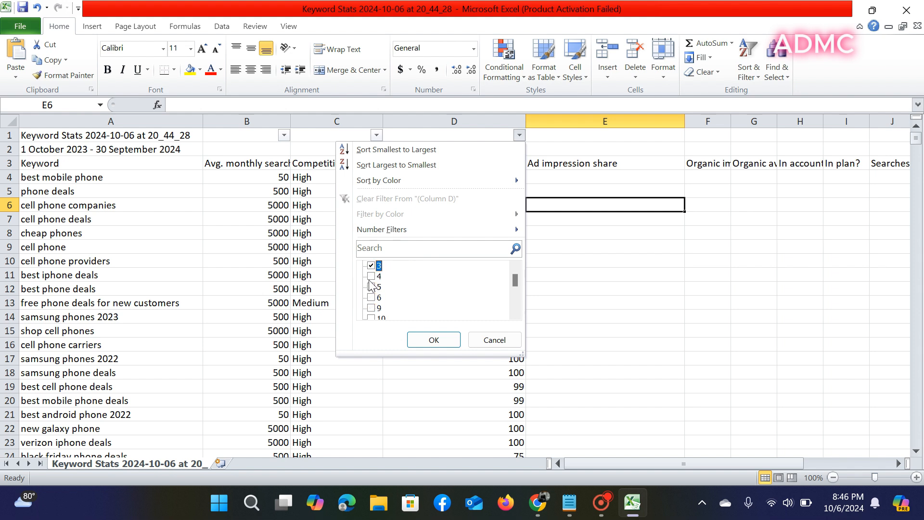
click(371, 276)
click(371, 287)
click(371, 297)
click(371, 308)
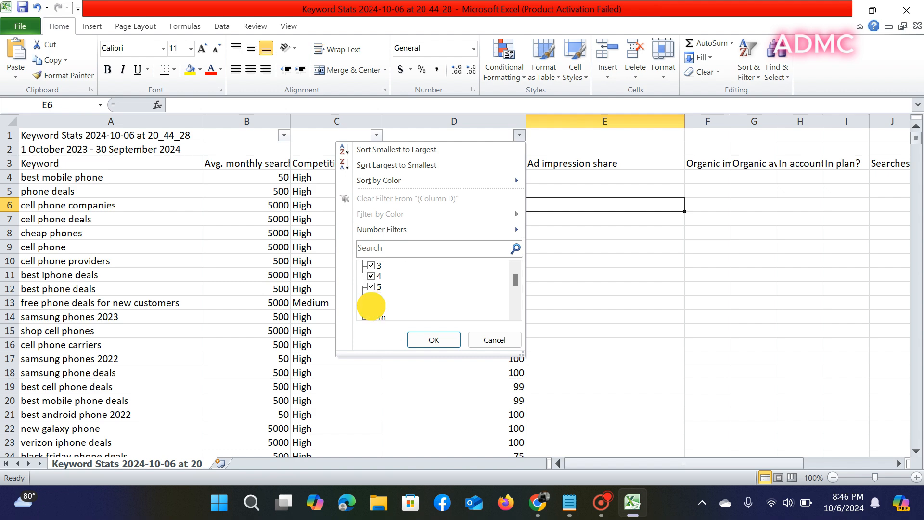
click(435, 343)
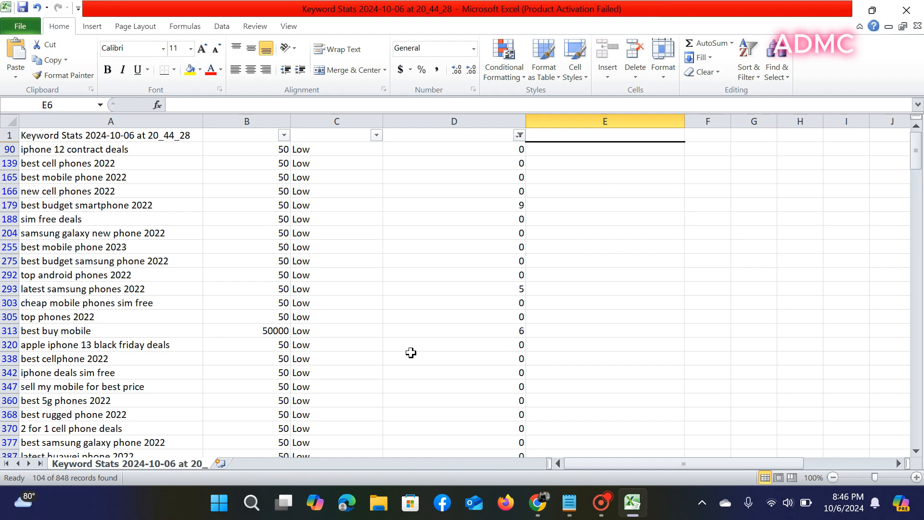
scroll(411, 351, down, 7)
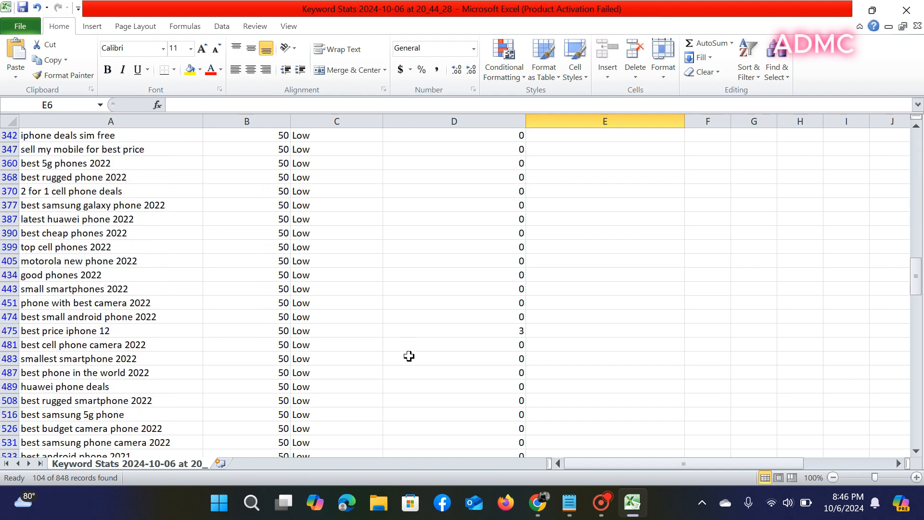
scroll(408, 359, up, 2)
scroll(407, 359, down, 10)
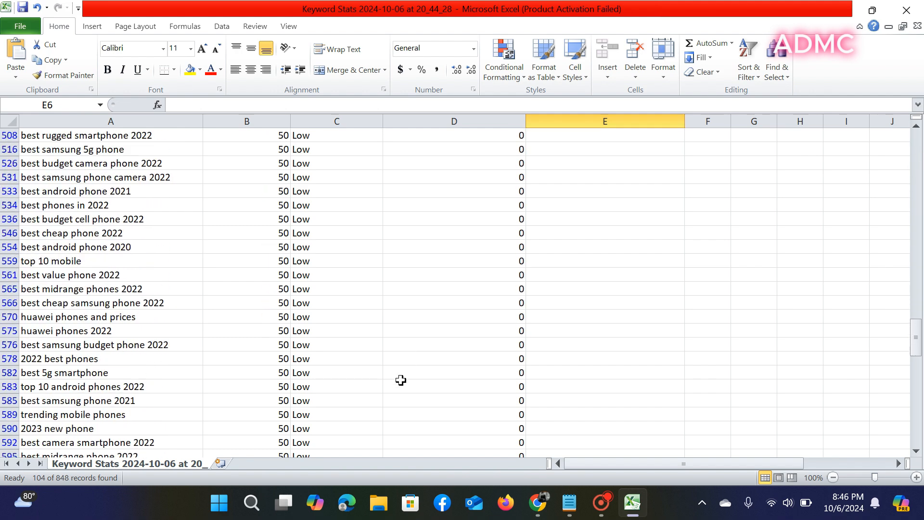
scroll(403, 375, down, 20)
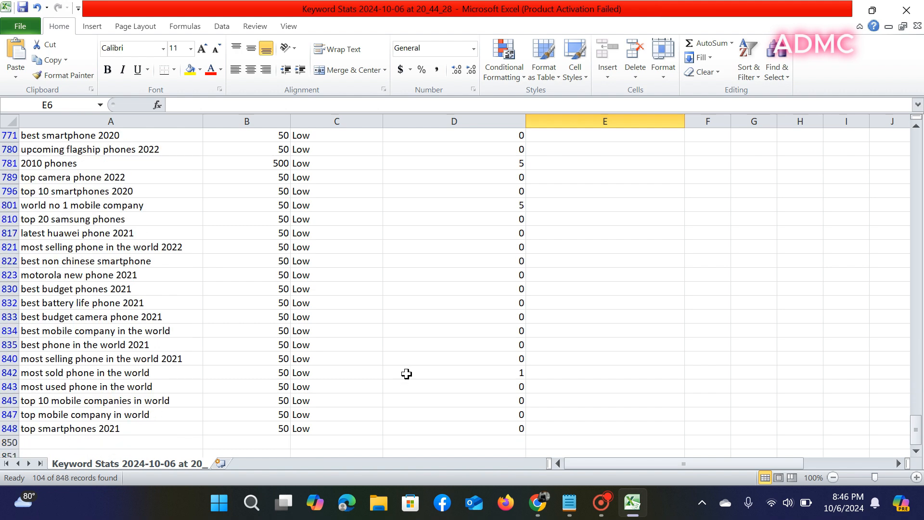
scroll(406, 378, down, 4)
scroll(405, 372, up, 14)
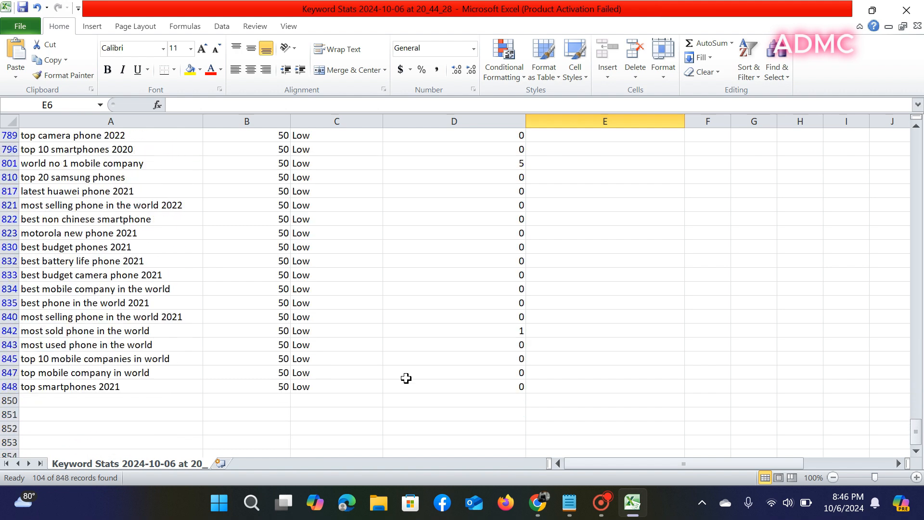
scroll(403, 367, up, 18)
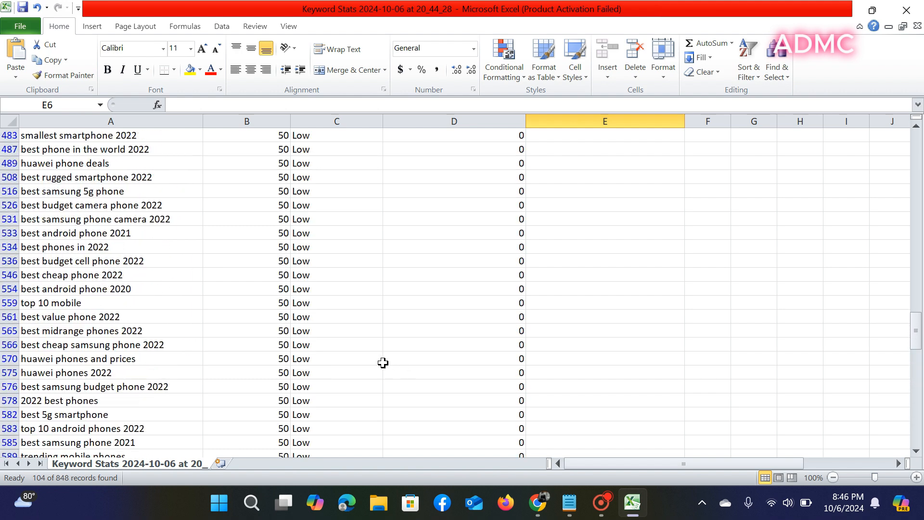
scroll(379, 353, up, 9)
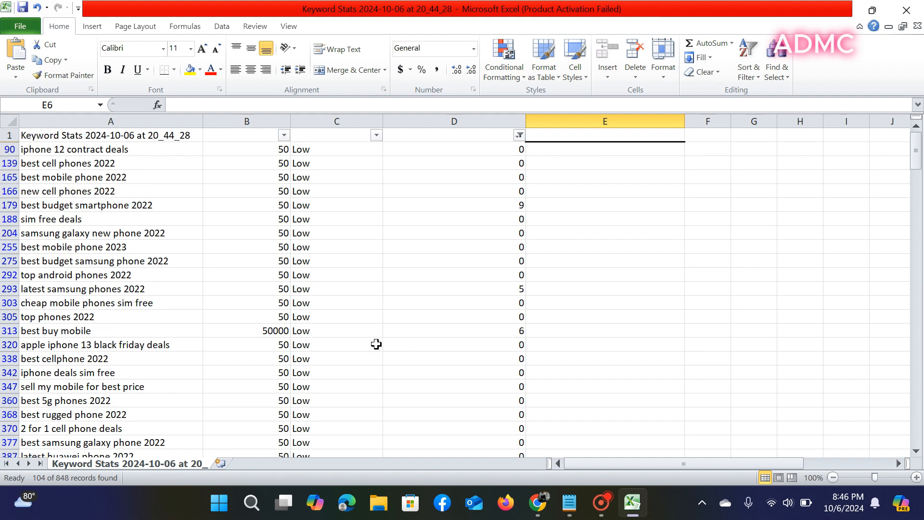
- Delete the 'iphone 12 contract deals' row and the rows 'best cell phones 2022' through 'top phones 2022'
click(9, 150)
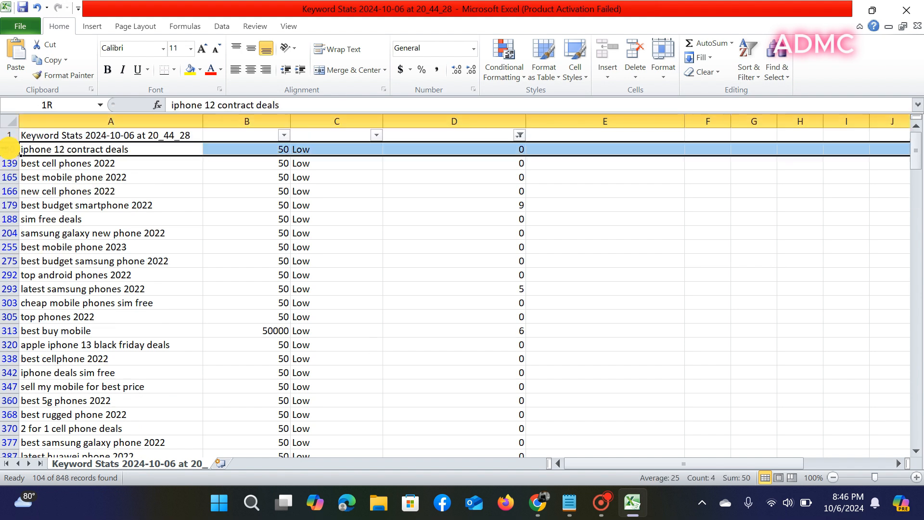
click(634, 48)
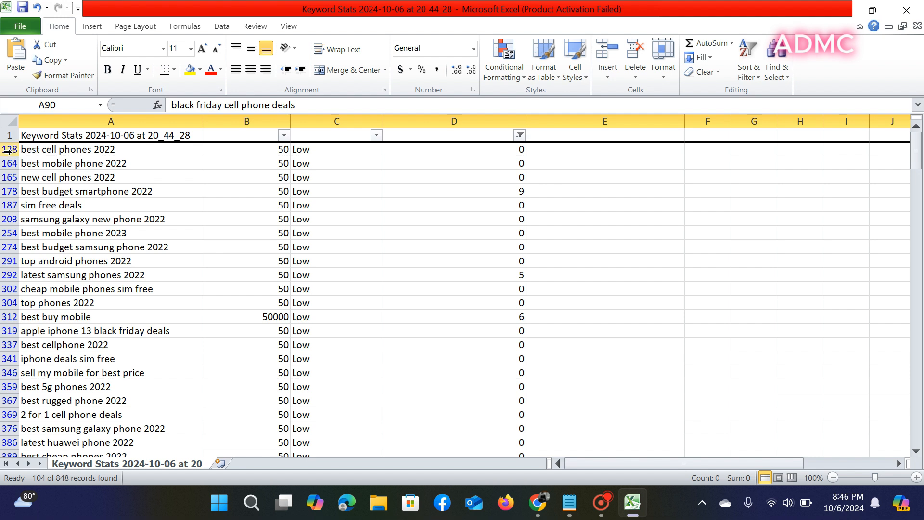
click(8, 150)
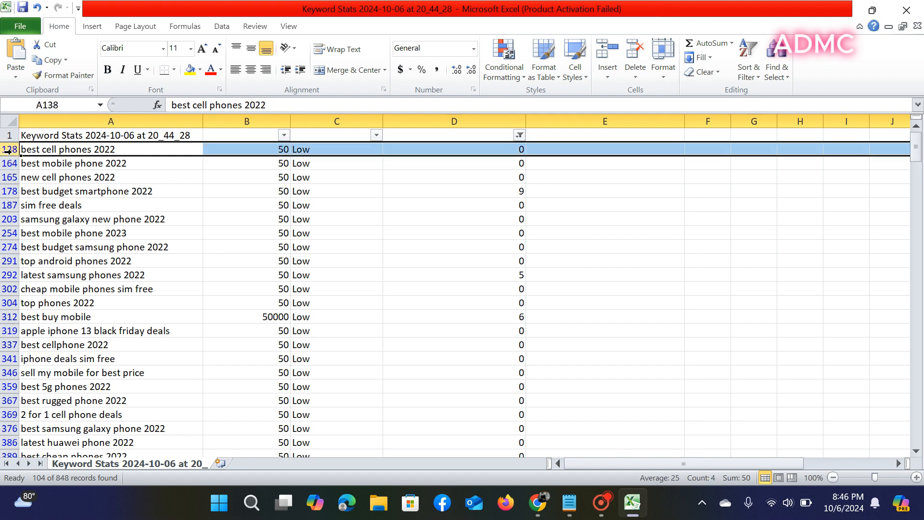
shift+click(9, 166)
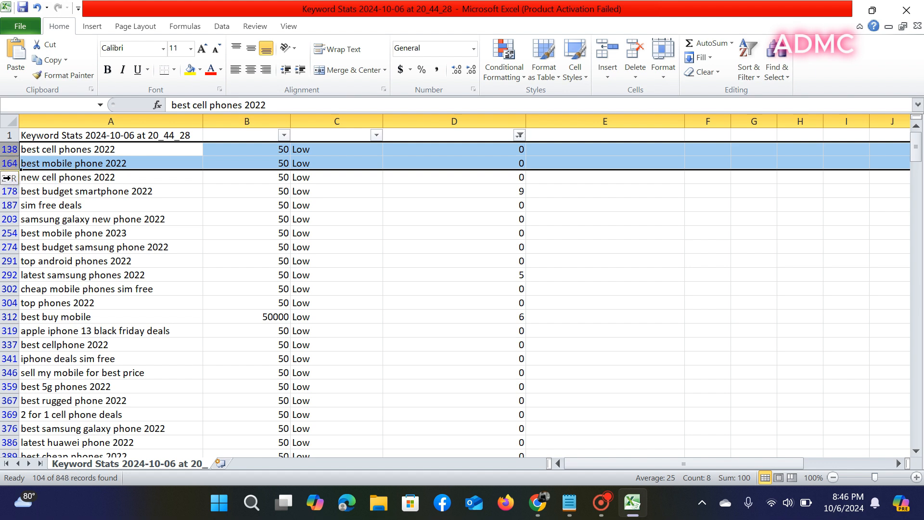
shift+click(10, 191)
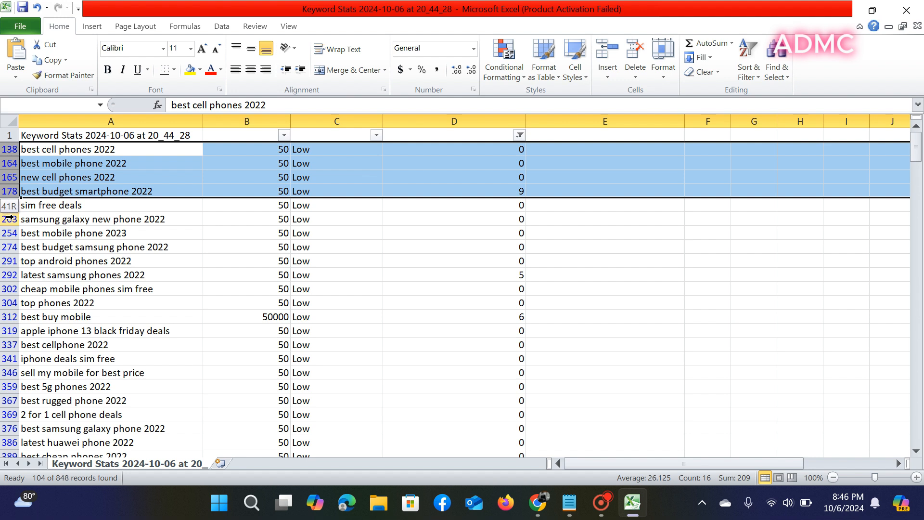
shift+click(8, 279)
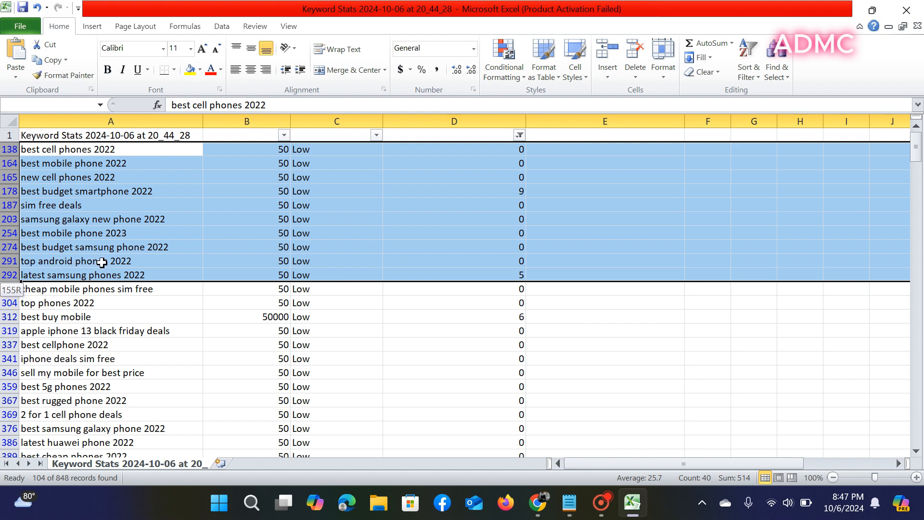
shift+click(11, 301)
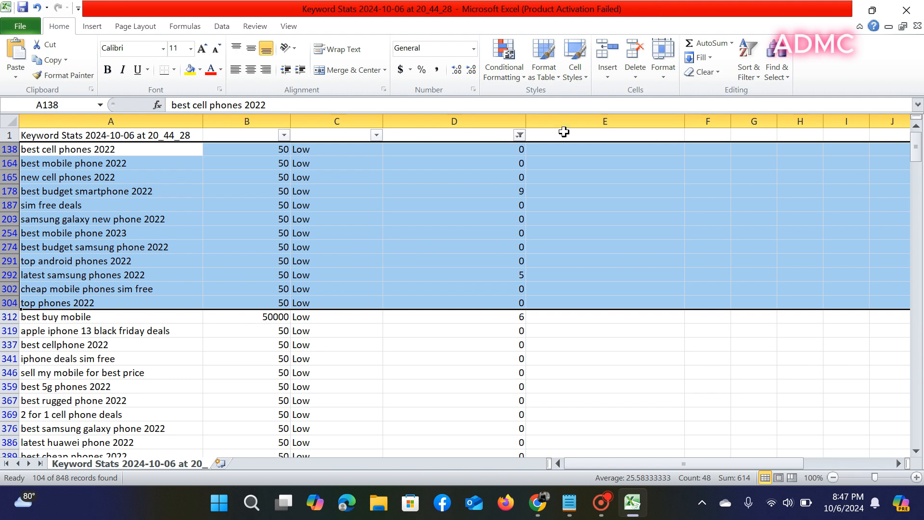
click(635, 58)
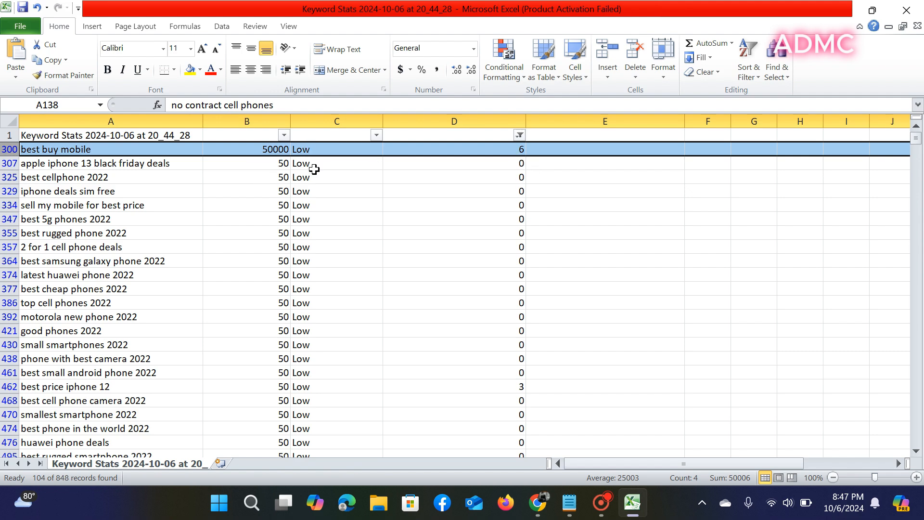
- Delete the 'apple iphone 13 black friday deals' and 'best cellphone 2022' rows
scroll(189, 222, down, 4)
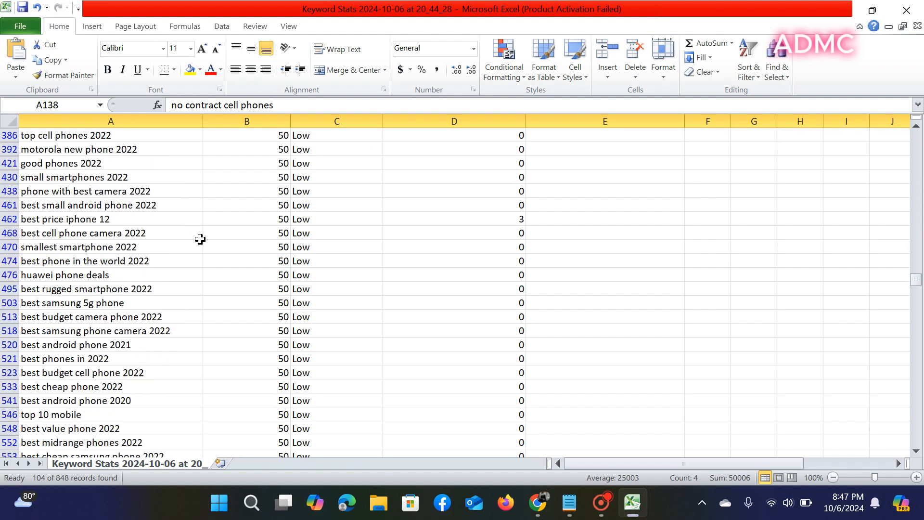
scroll(204, 238, down, 6)
scroll(208, 243, up, 6)
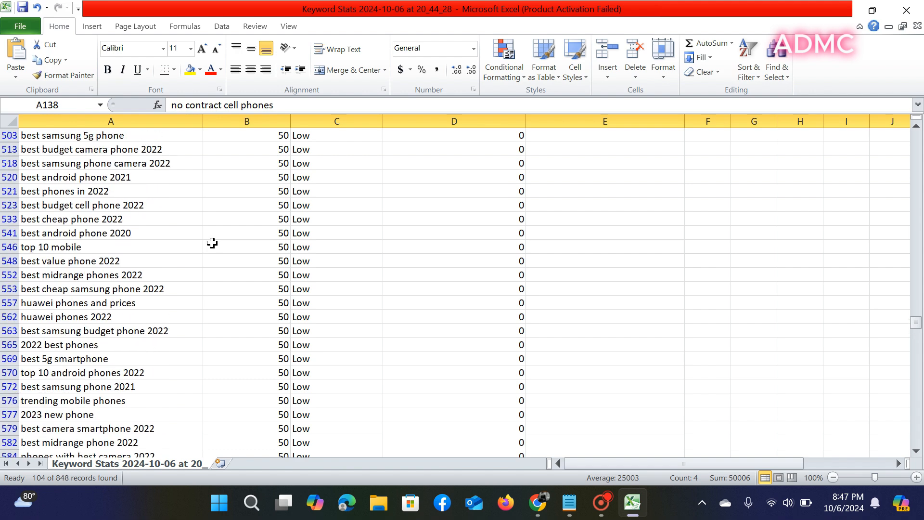
scroll(212, 242, up, 4)
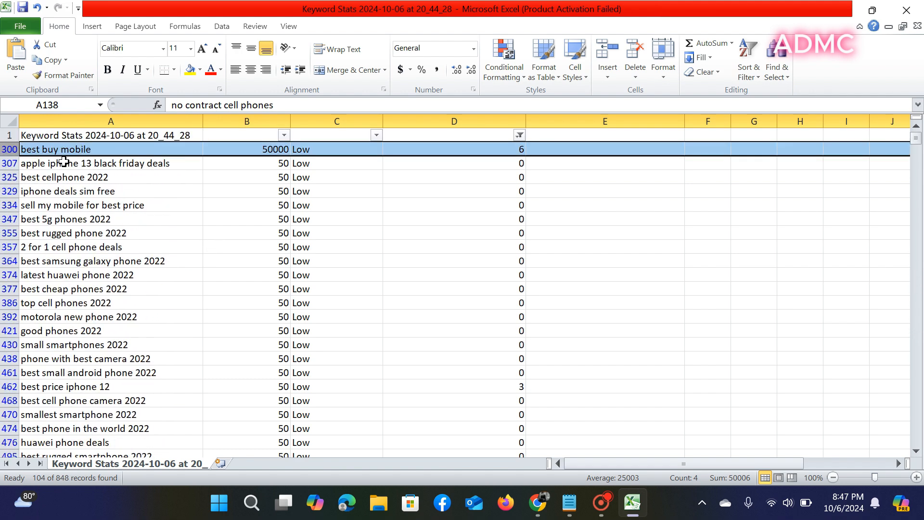
click(8, 163)
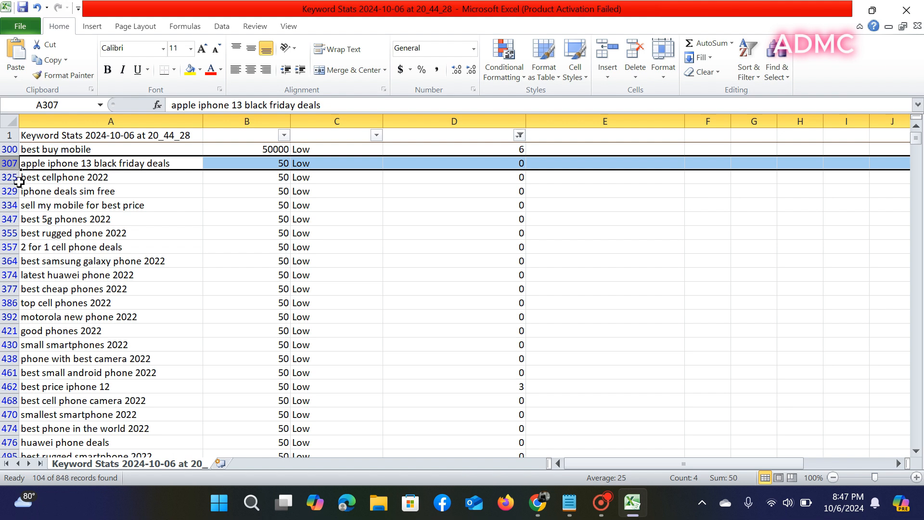
shift+click(10, 178)
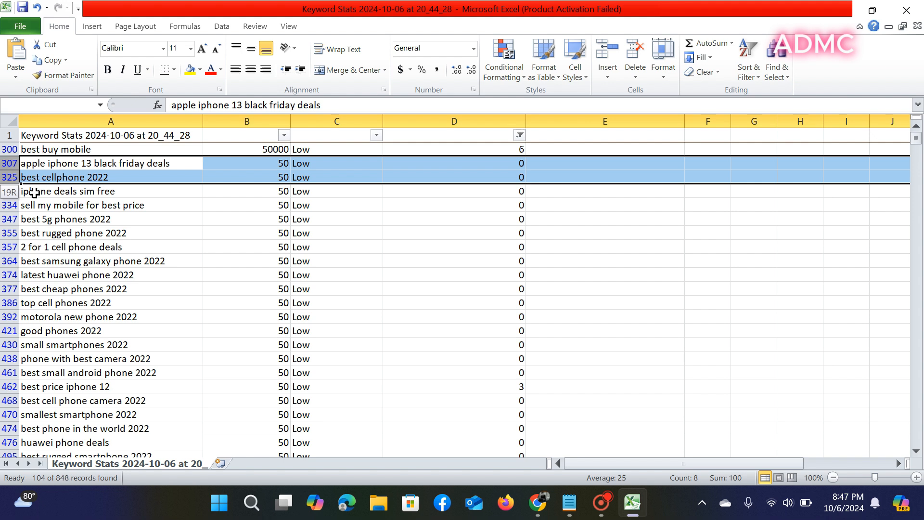
click(626, 65)
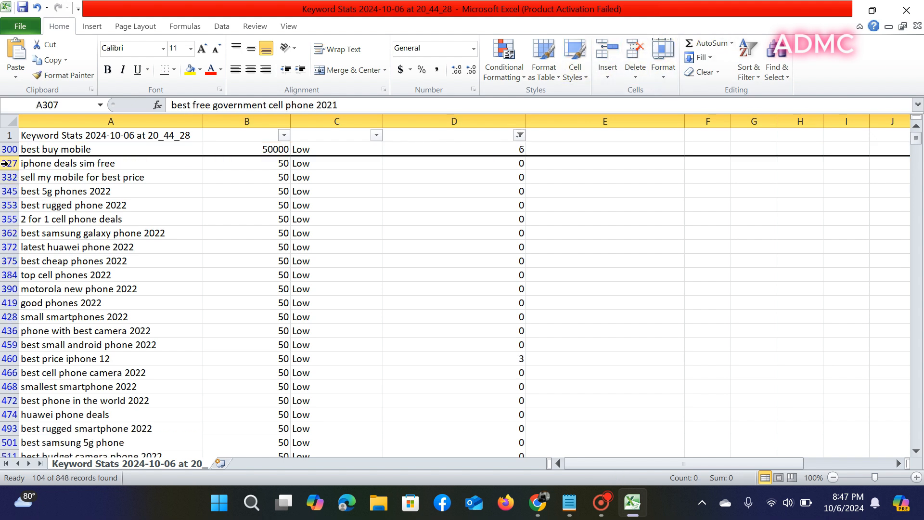
- Delete 'iphone deals sim free' and the rows 'best 5g phones 2022' through 'best android phone 2020'
click(5, 163)
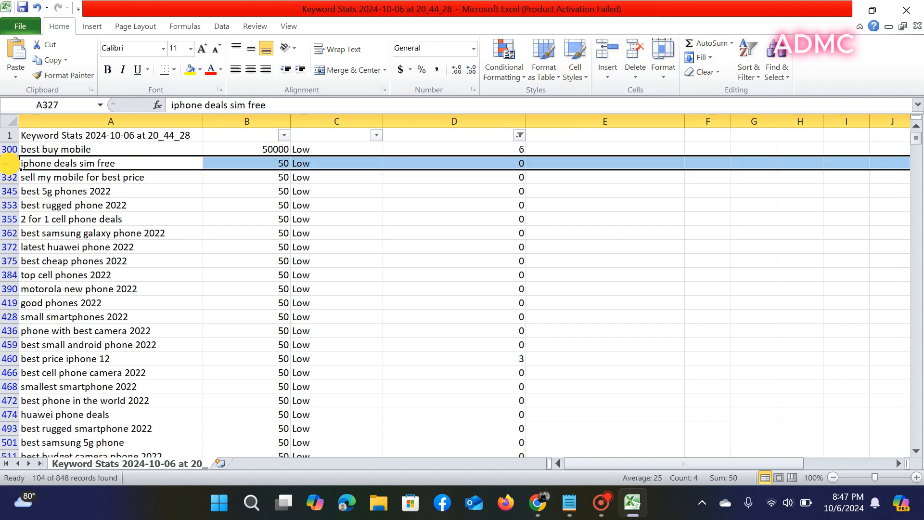
click(633, 52)
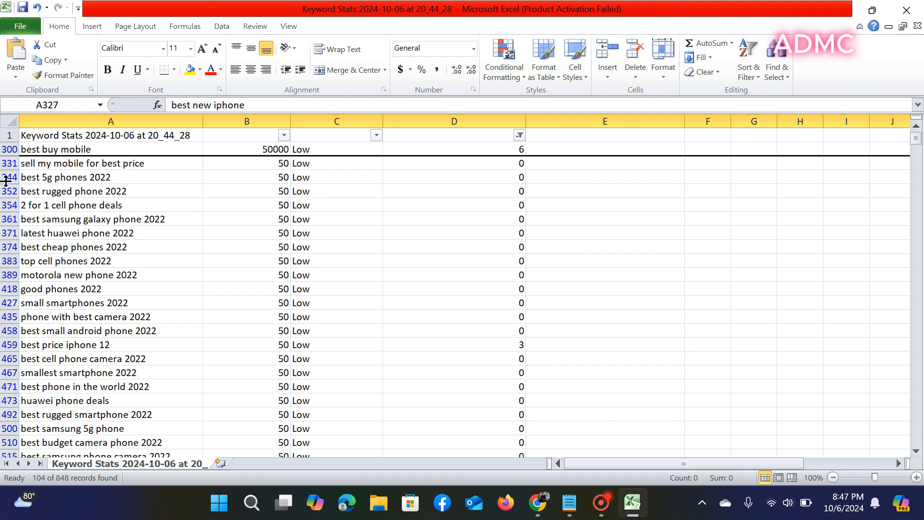
click(7, 177)
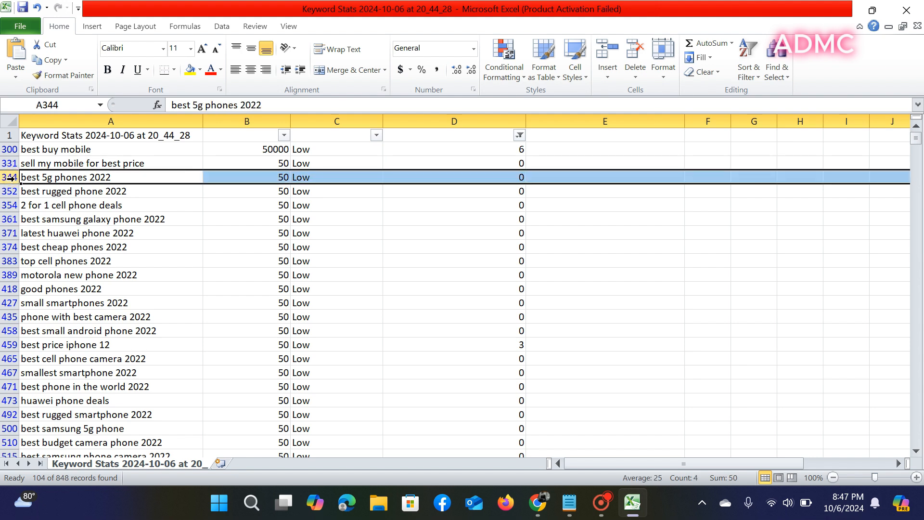
shift+click(7, 205)
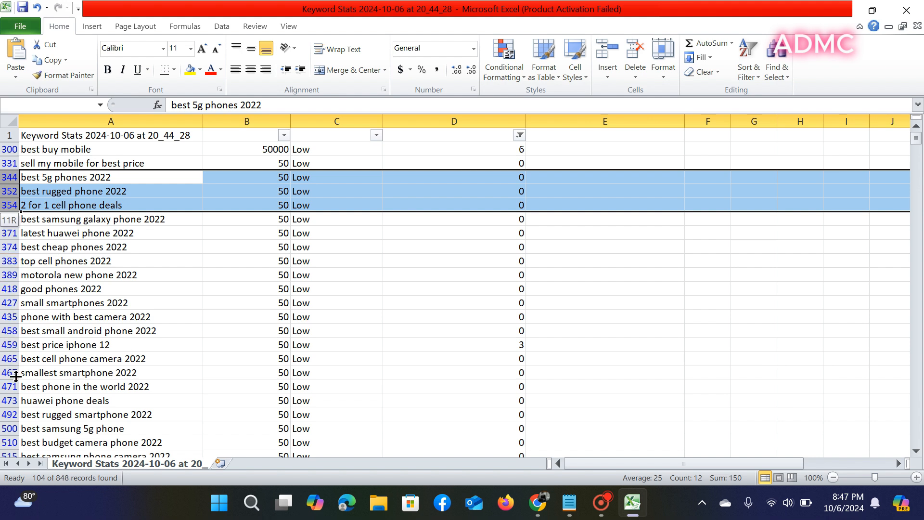
shift+click(8, 443)
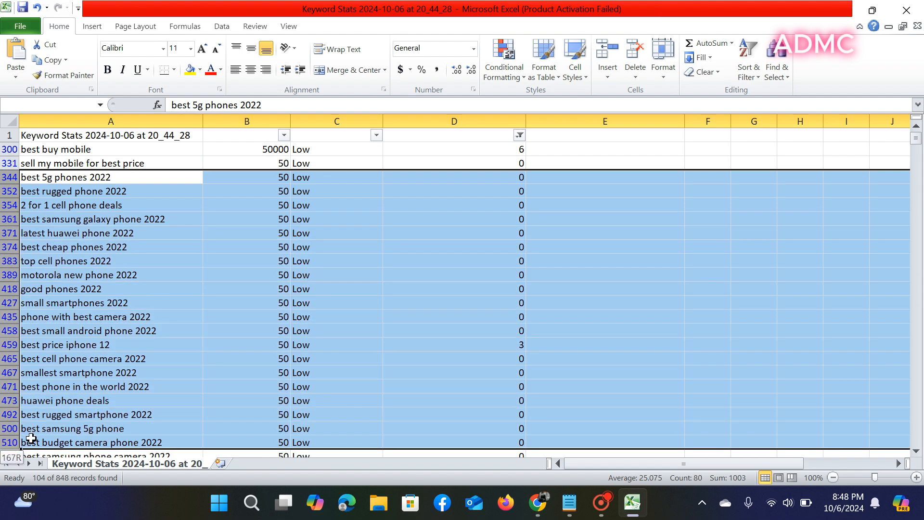
click(634, 56)
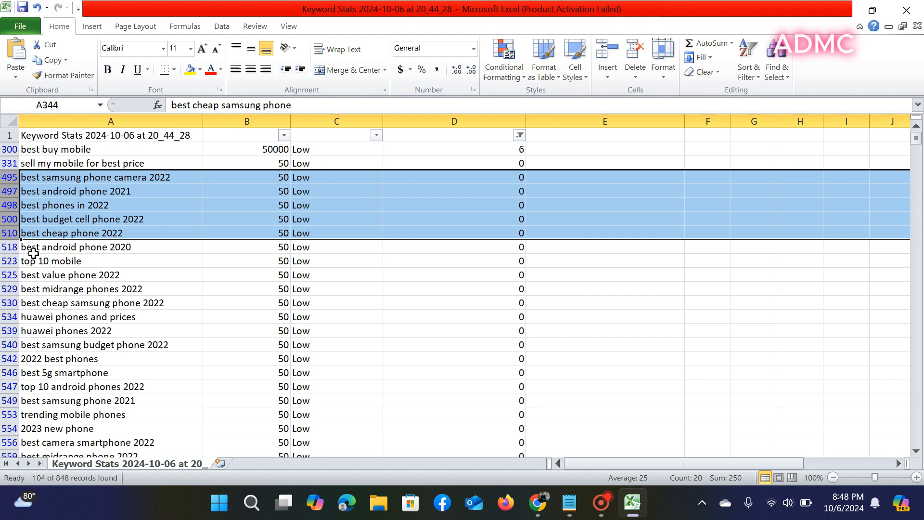
shift+click(6, 247)
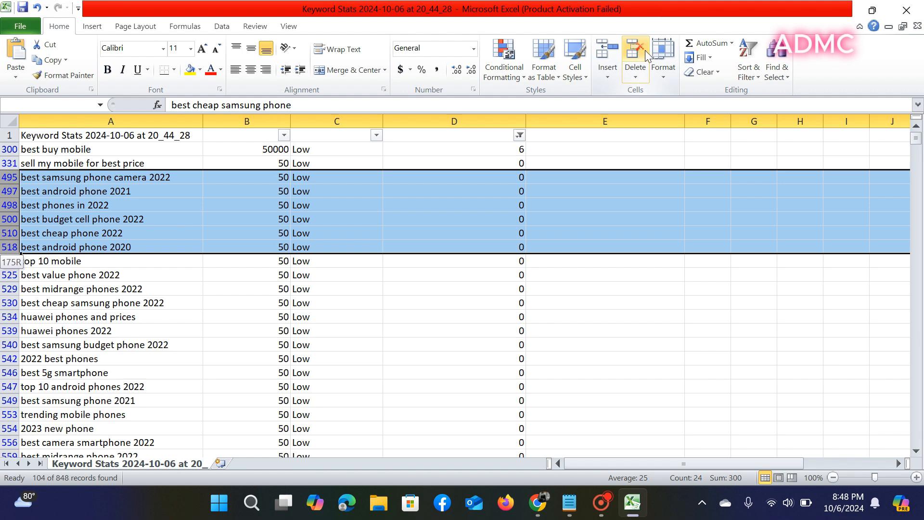
click(646, 51)
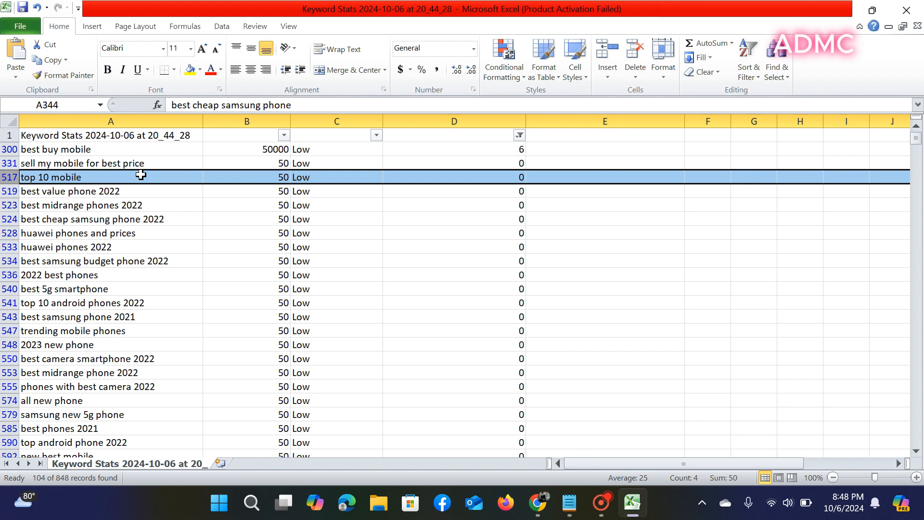
- Delete the rows from 'best value phone 2022' through 'phones with best camera 2022'
mouse_move(11, 179)
mouse_down()
mouse_move(10, 191)
mouse_move(11, 178)
mouse_up()
click(8, 192)
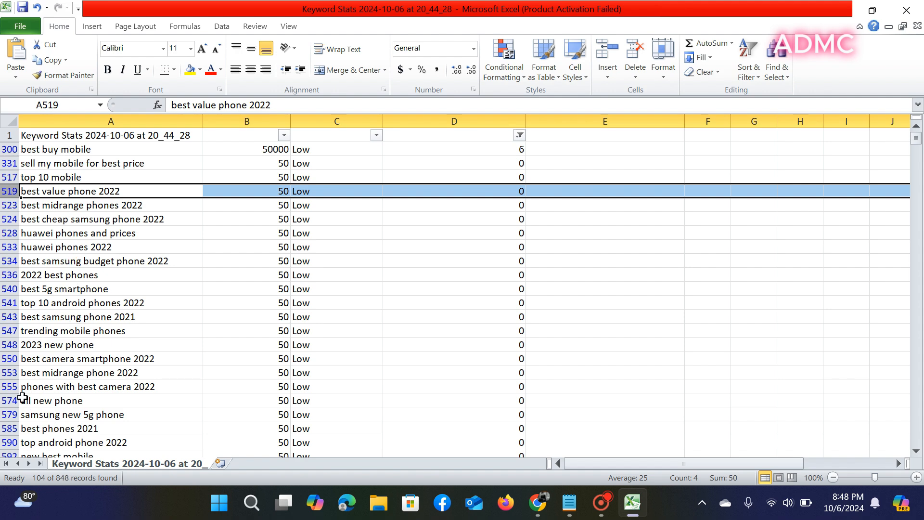
shift+click(8, 386)
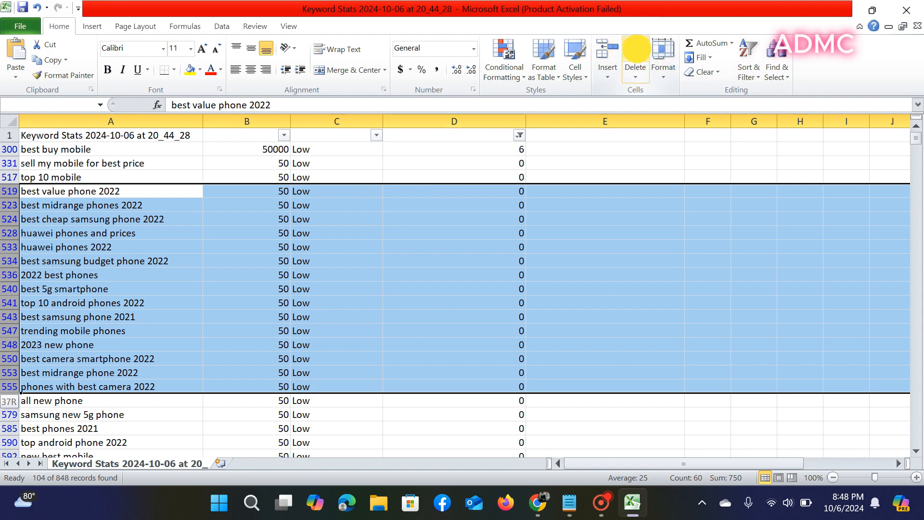
click(636, 51)
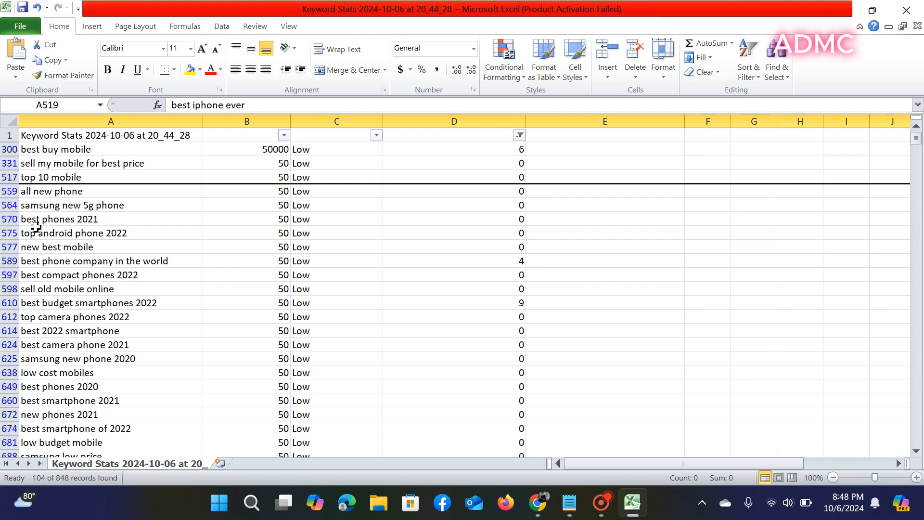
- Delete 'samsung new 5g phone' through 'top android phone 2022' and 'best phone company in the world'
click(2, 204)
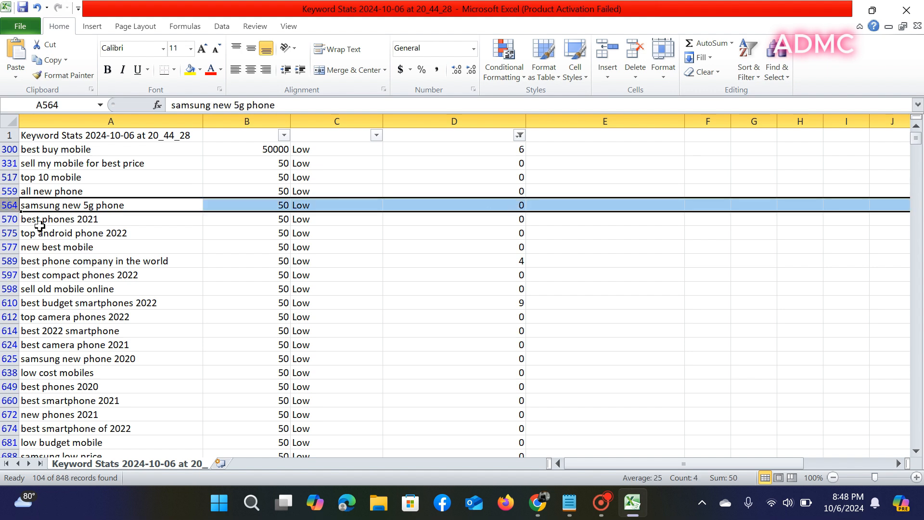
shift+click(5, 233)
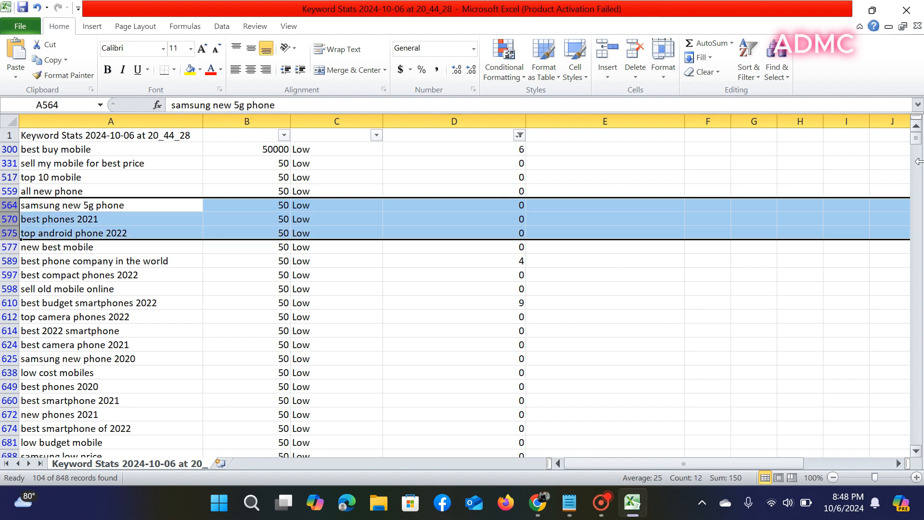
click(635, 52)
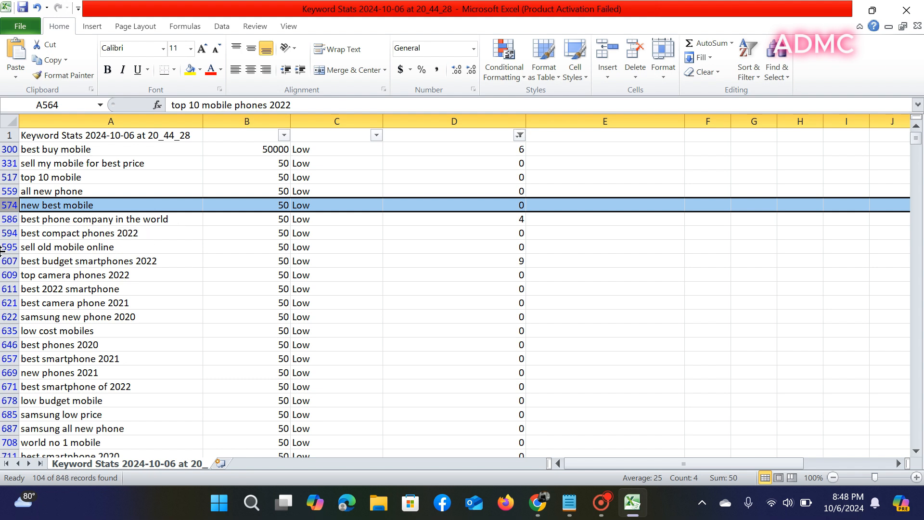
click(7, 219)
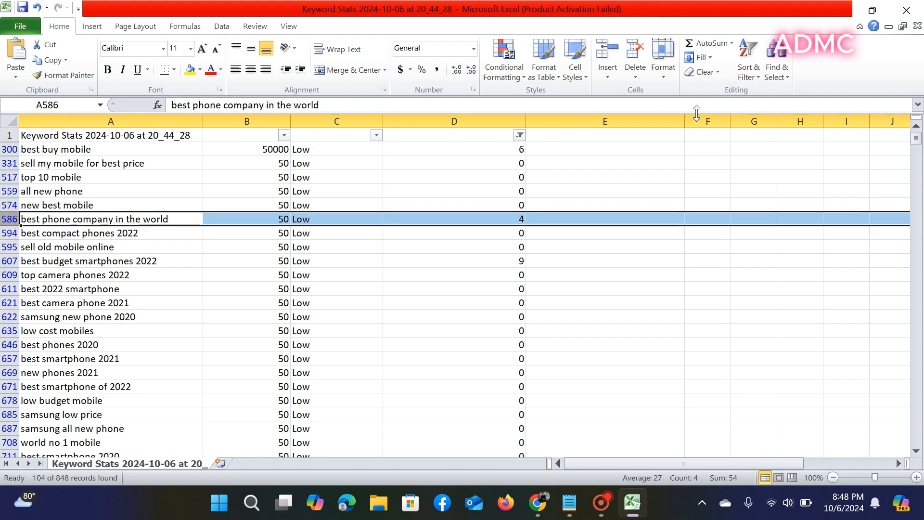
click(628, 59)
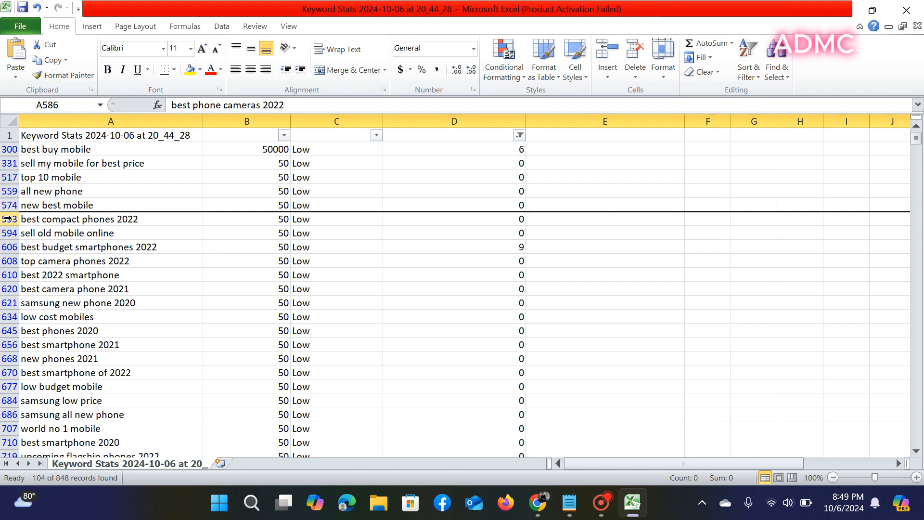
- Delete the keyword rows from best compact phones 2022 through best smartphone 2020 and best budget camera phone 2021
click(8, 218)
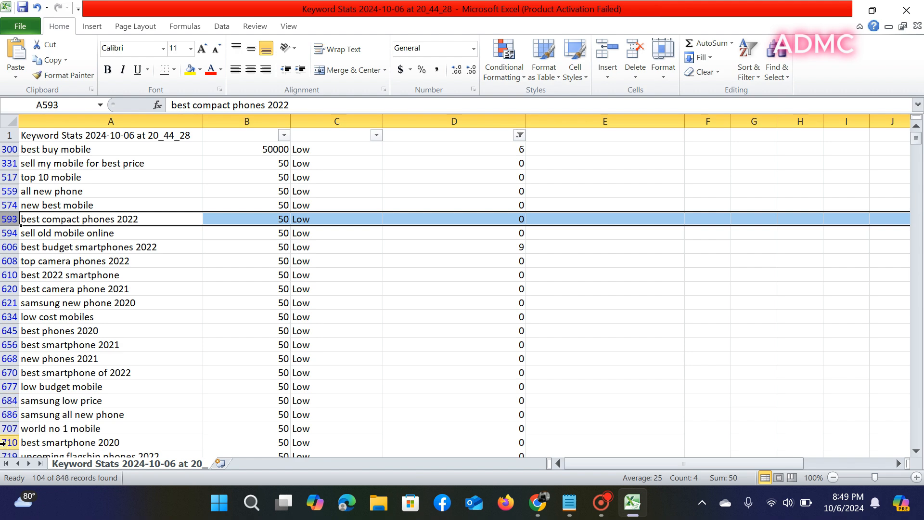
shift+click(2, 443)
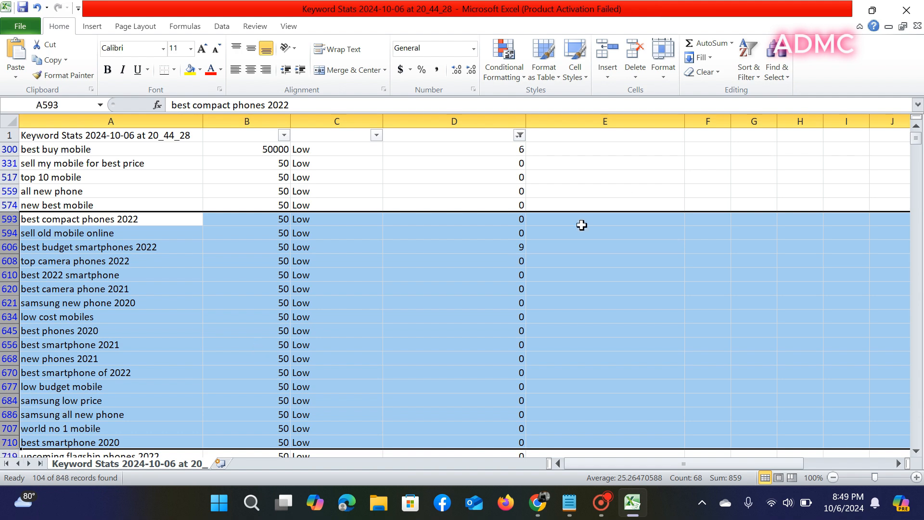
click(635, 51)
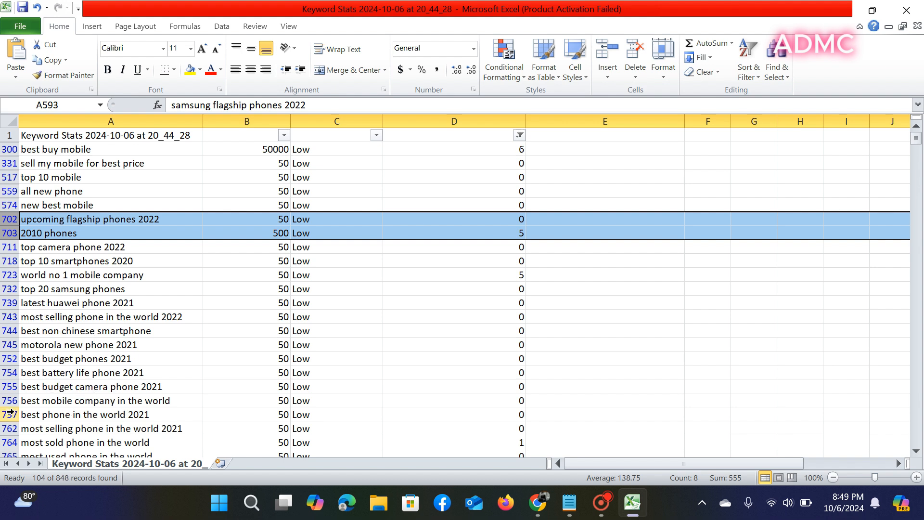
shift+click(9, 386)
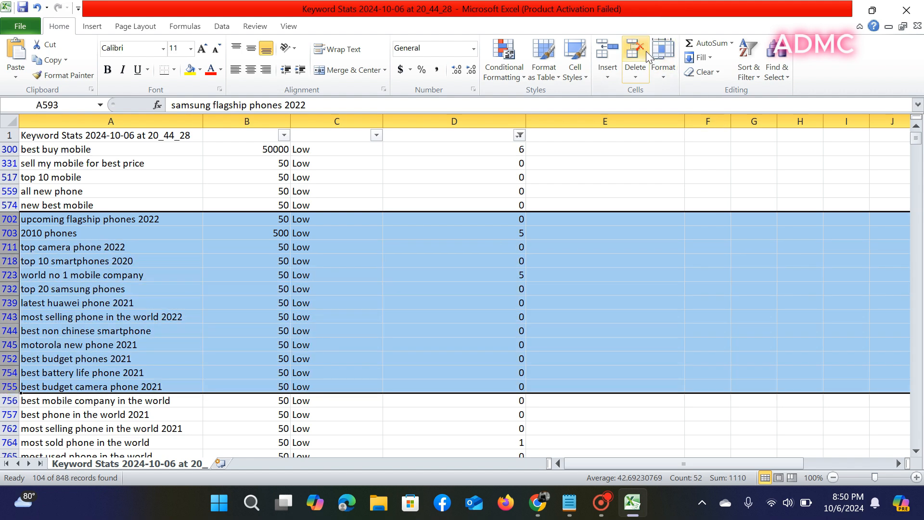
click(646, 51)
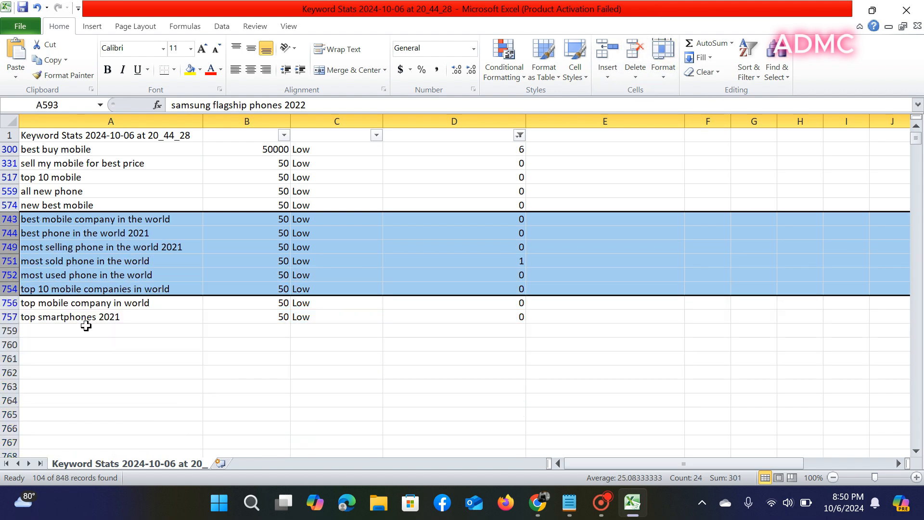
- Delete the four rows from best phone in the world 2021 to most used phone in the world
click(60, 361)
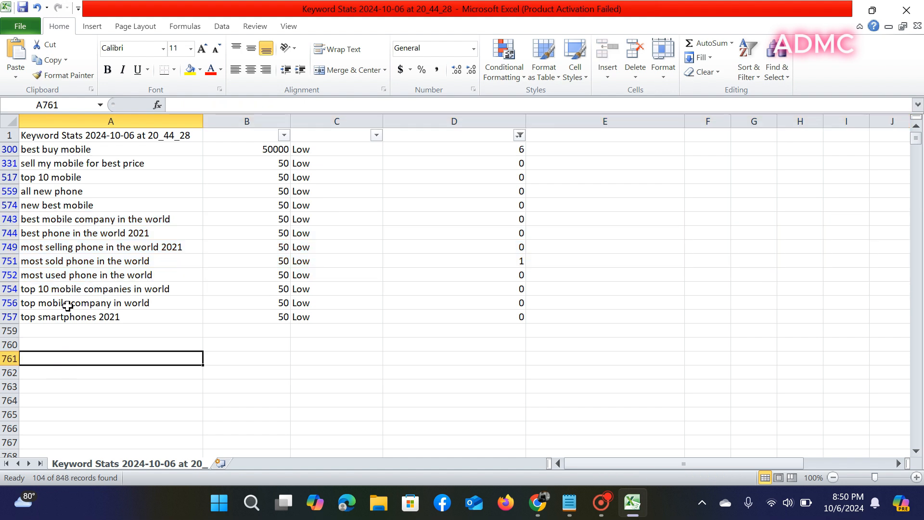
click(9, 232)
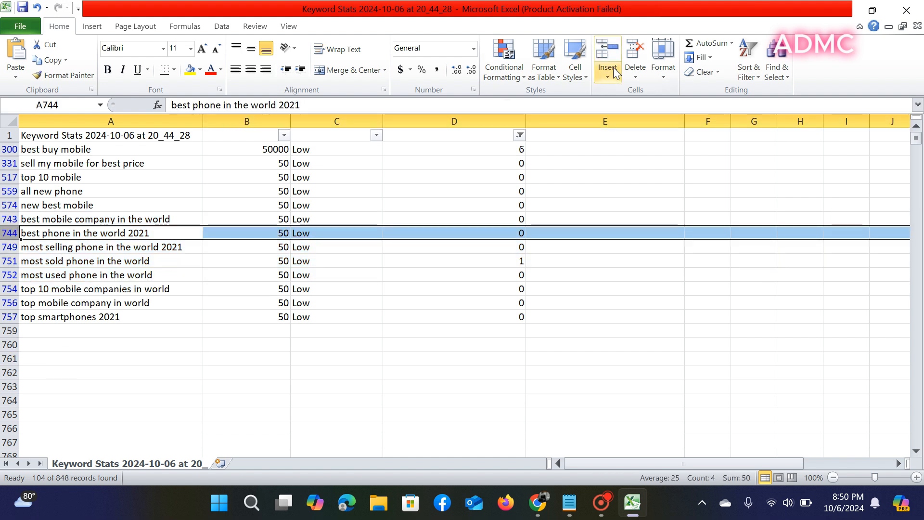
drag(10, 233, 9, 270)
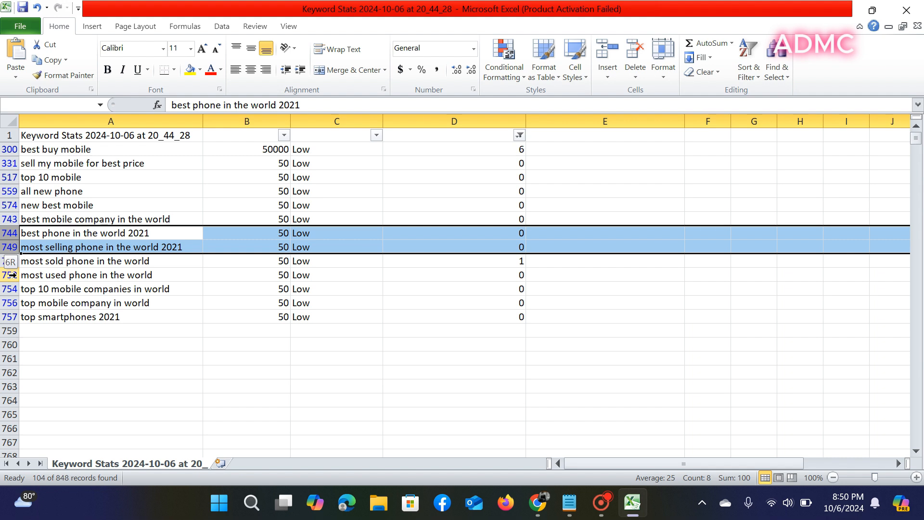
drag(10, 275, 10, 275)
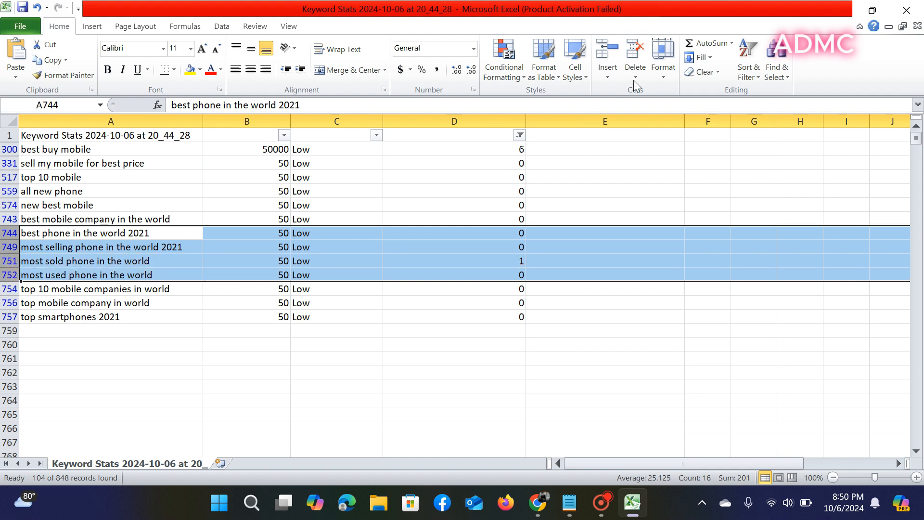
click(638, 54)
- Delete the top smartphones 2021 row, leaving eight keywords
click(109, 332)
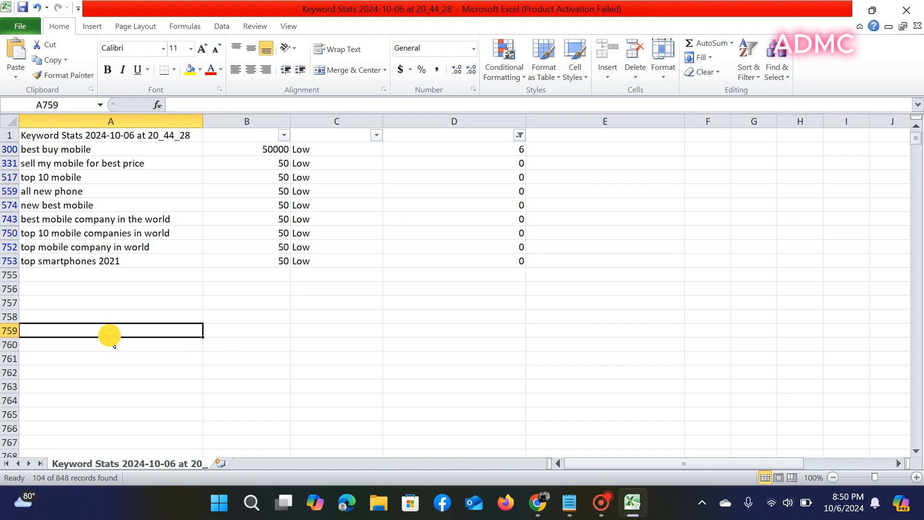
click(10, 261)
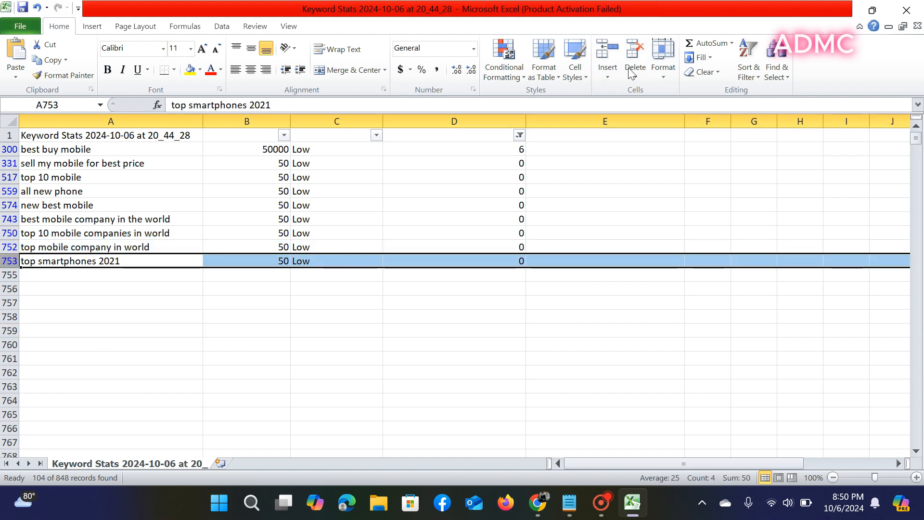
click(635, 52)
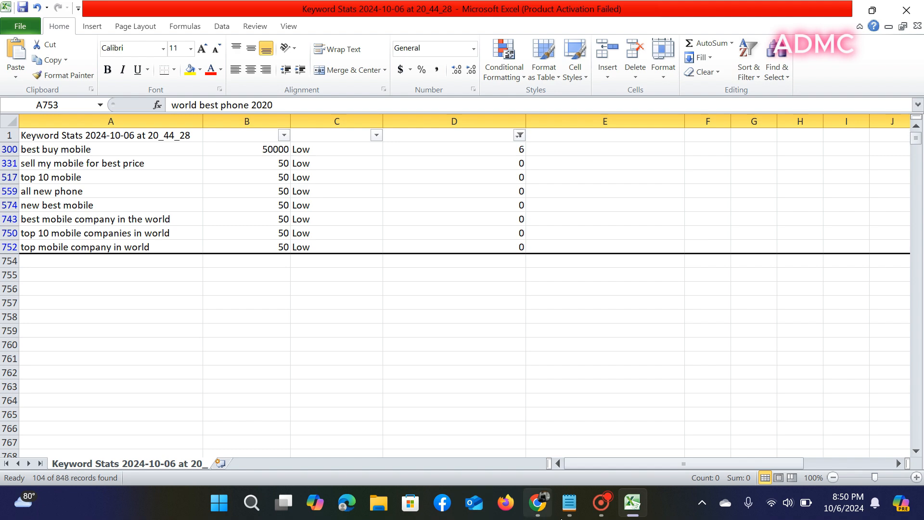
mouse_move(601, 503)
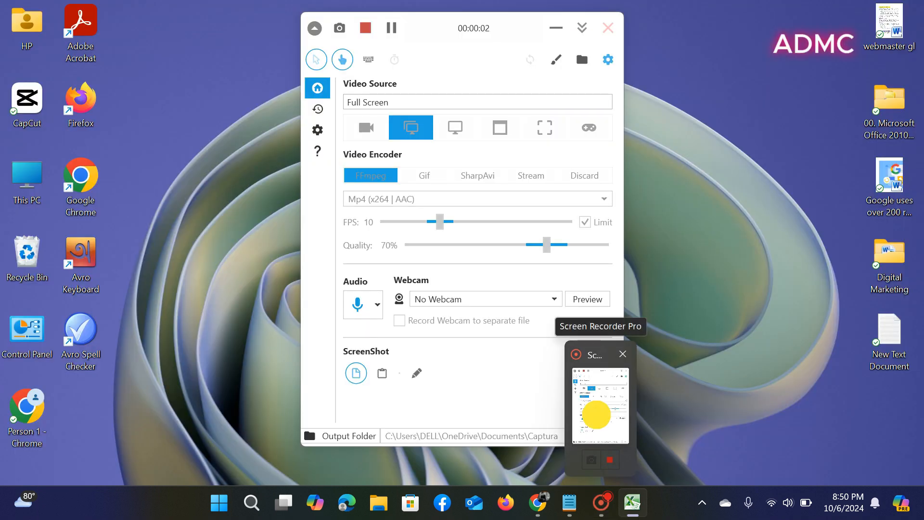
click(600, 420)
click(556, 26)
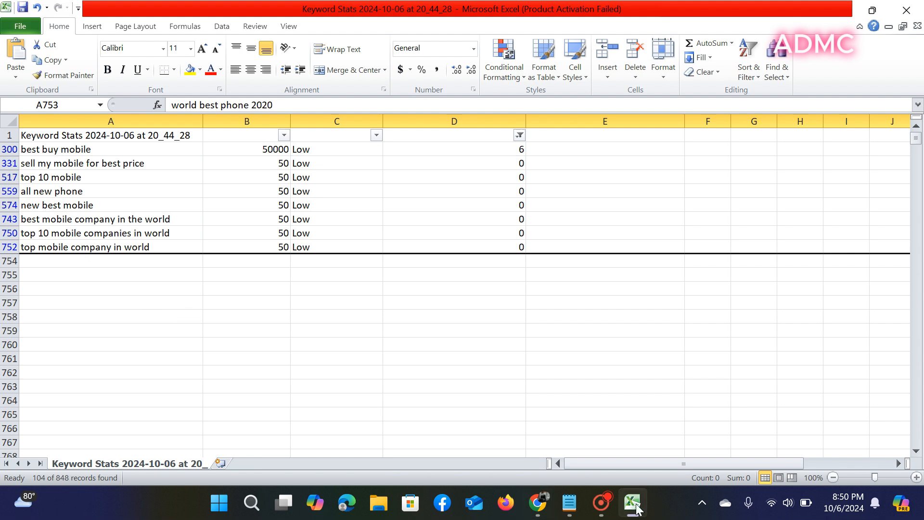
mouse_move(606, 514)
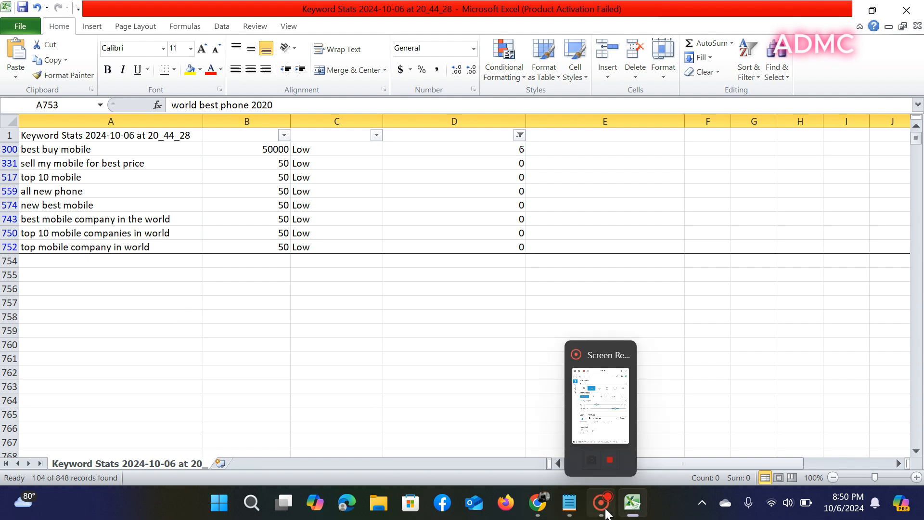
click(600, 405)
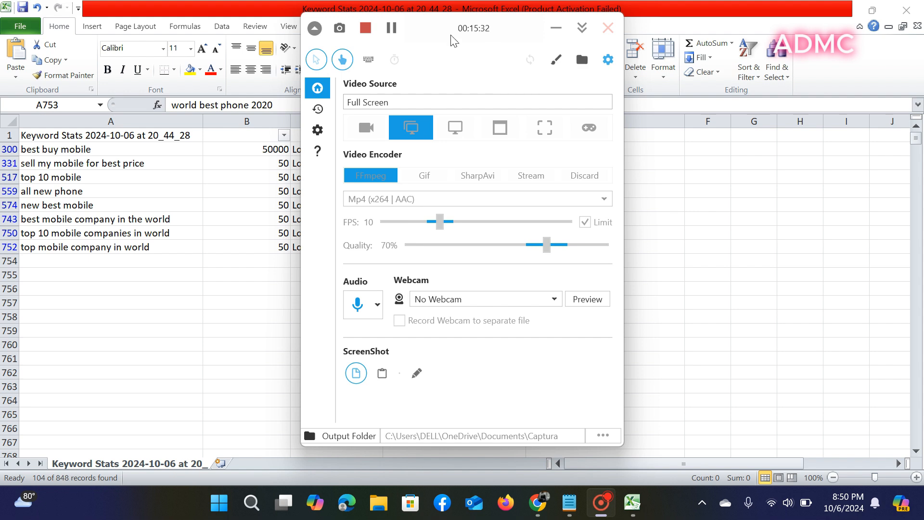
click(391, 28)
click(607, 28)
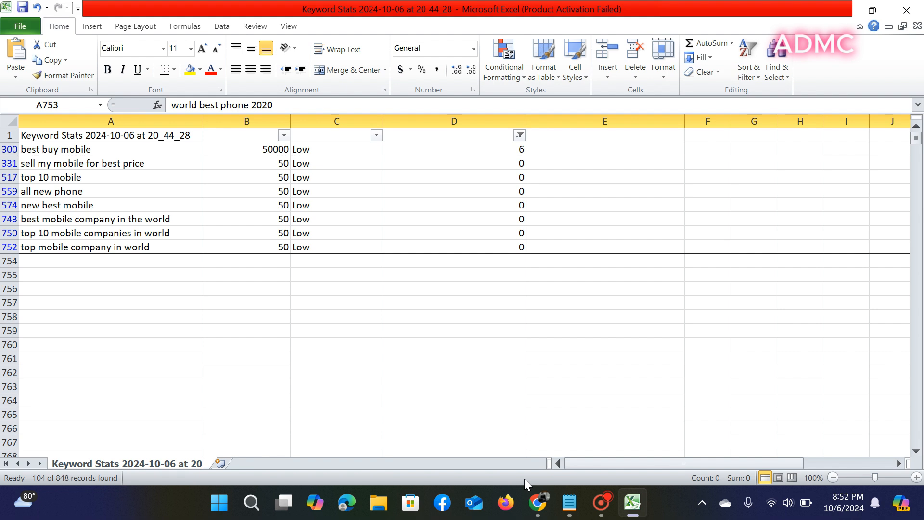
click(592, 503)
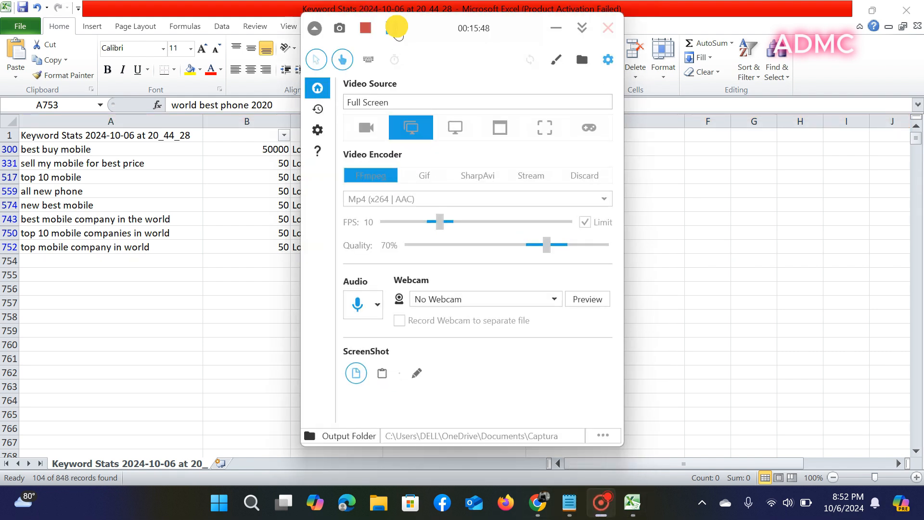
- In a new Chrome tab, search 'google trends' and open the Google Trends site
click(556, 27)
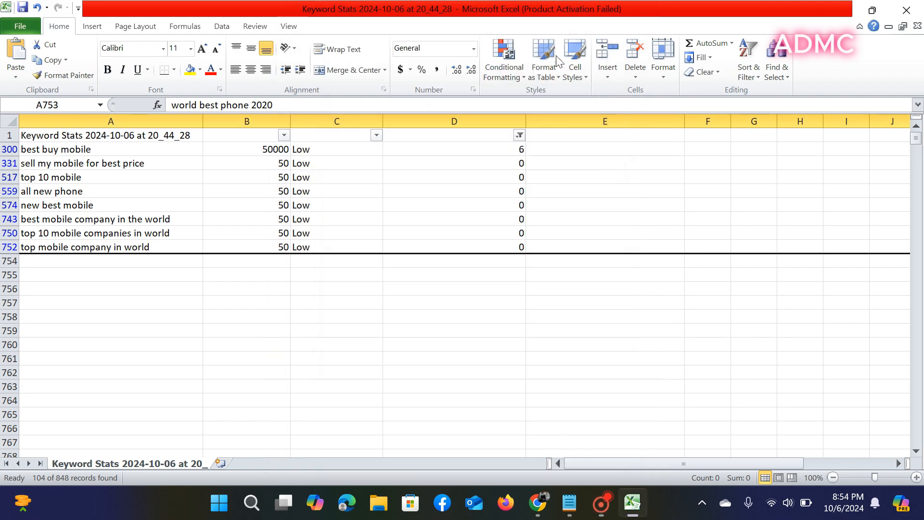
click(540, 504)
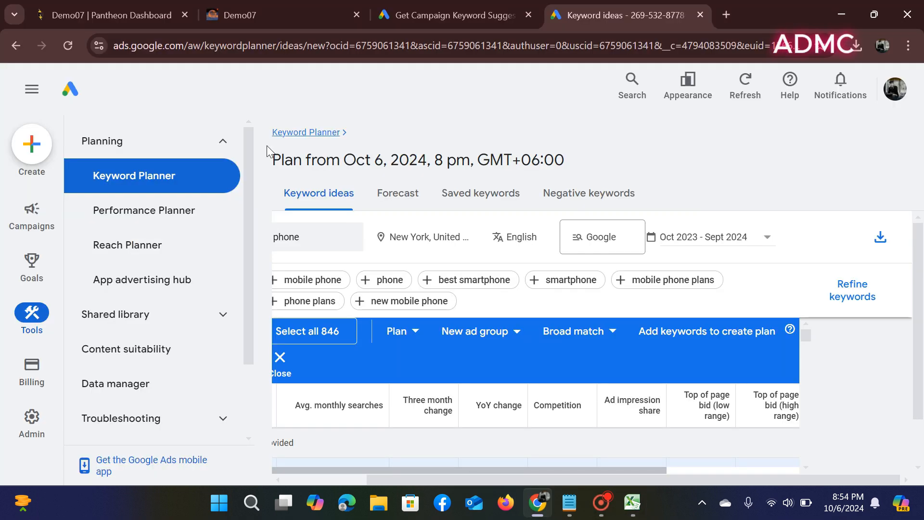
click(725, 13)
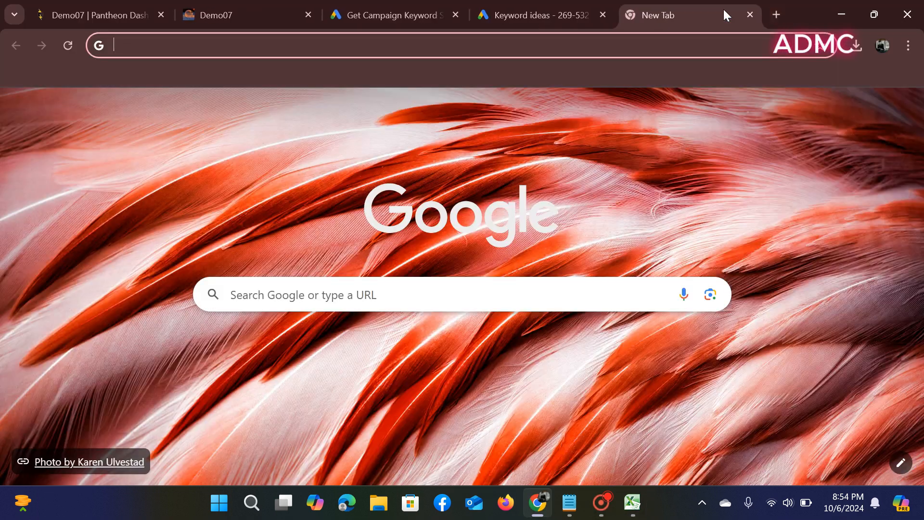
click(292, 299)
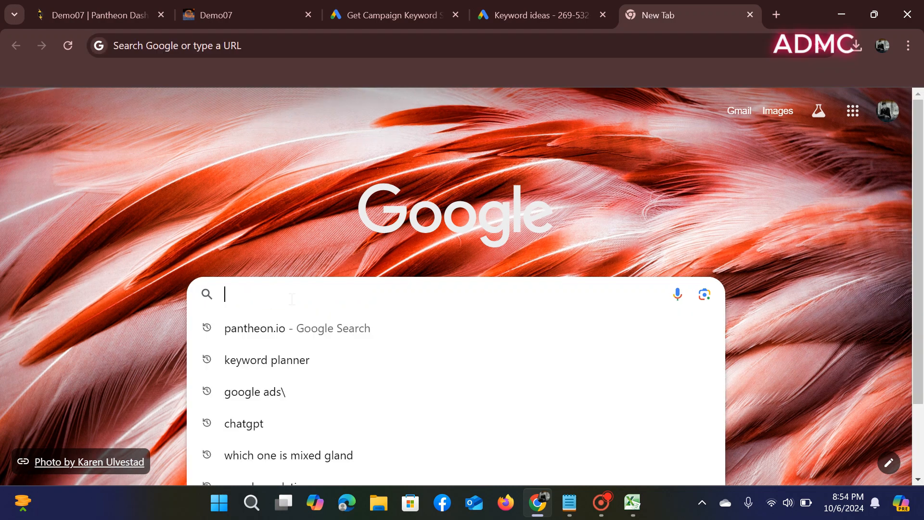
text(g)
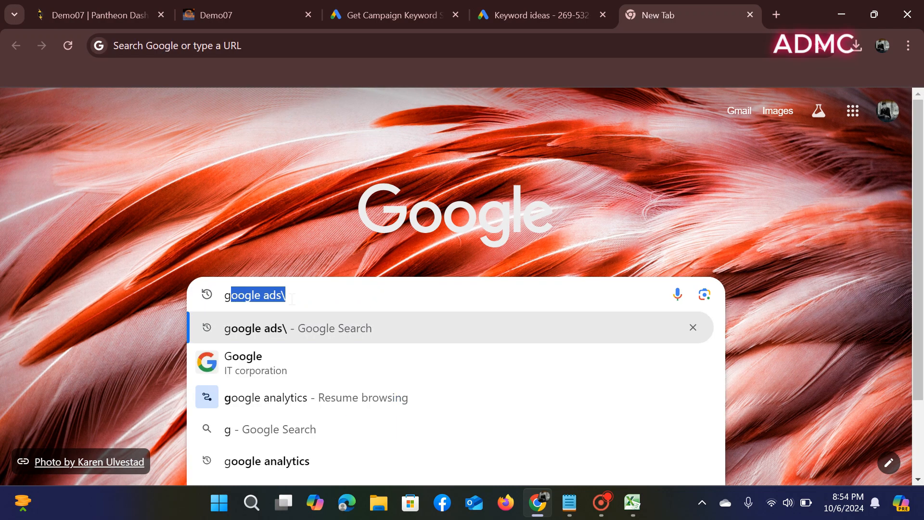
text(oo)
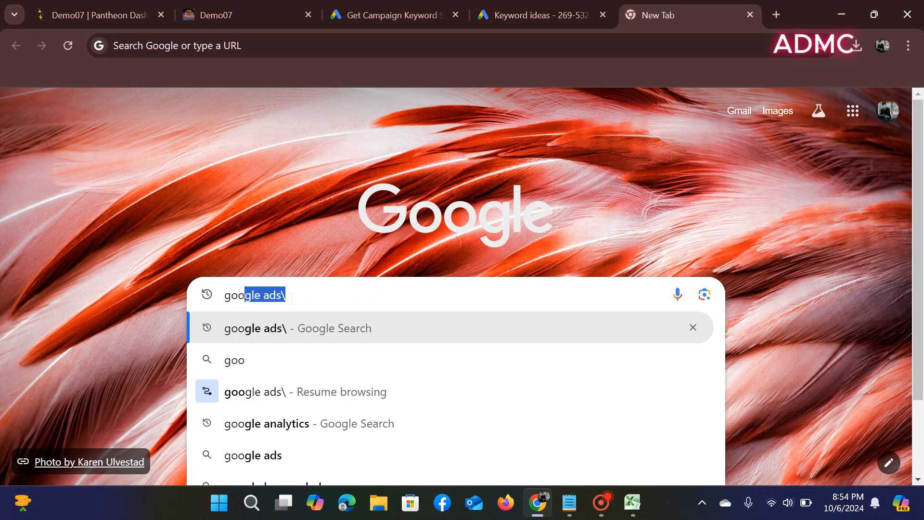
text(gle)
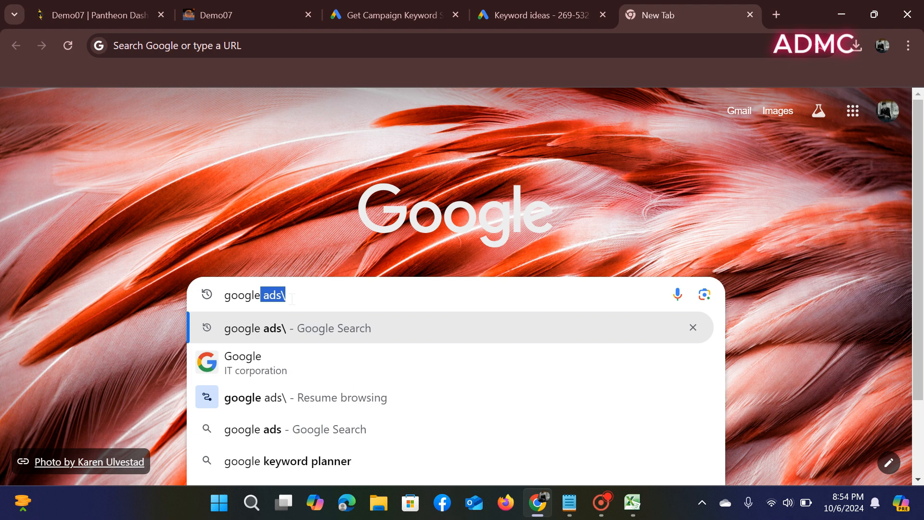
text( t)
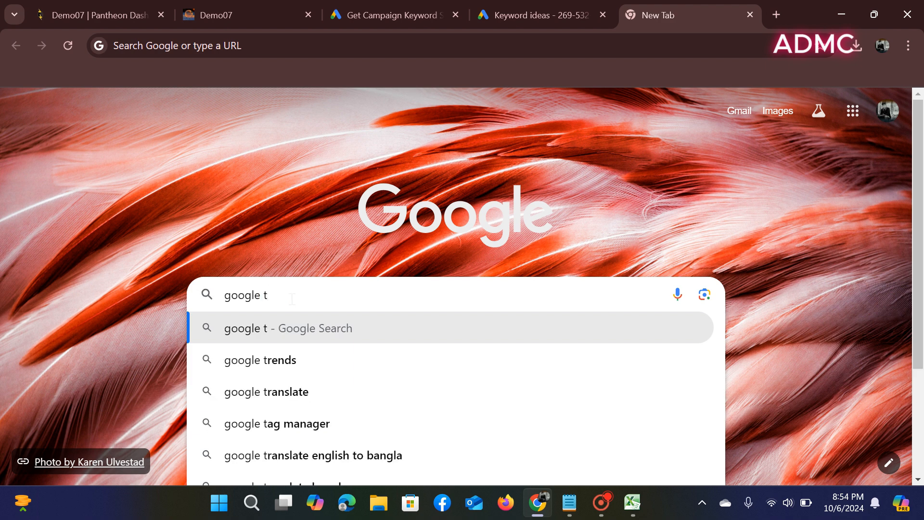
text(r)
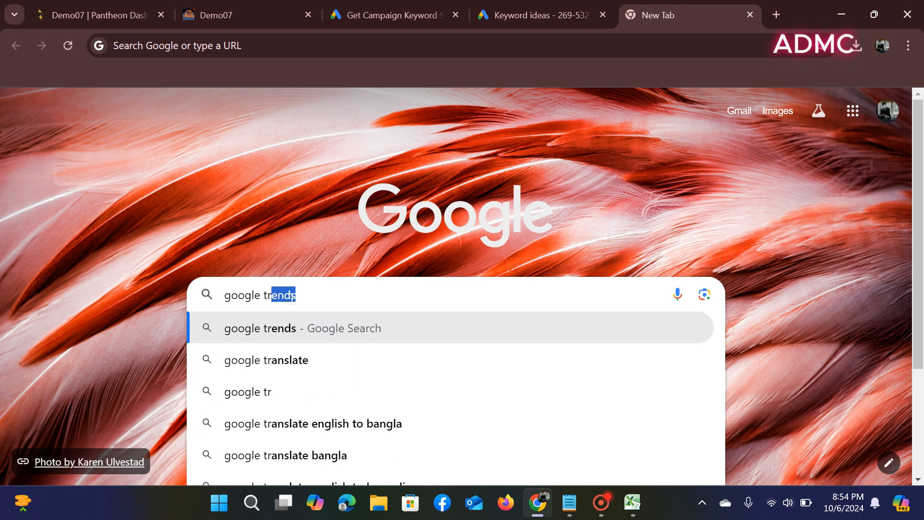
text(e)
text(n)
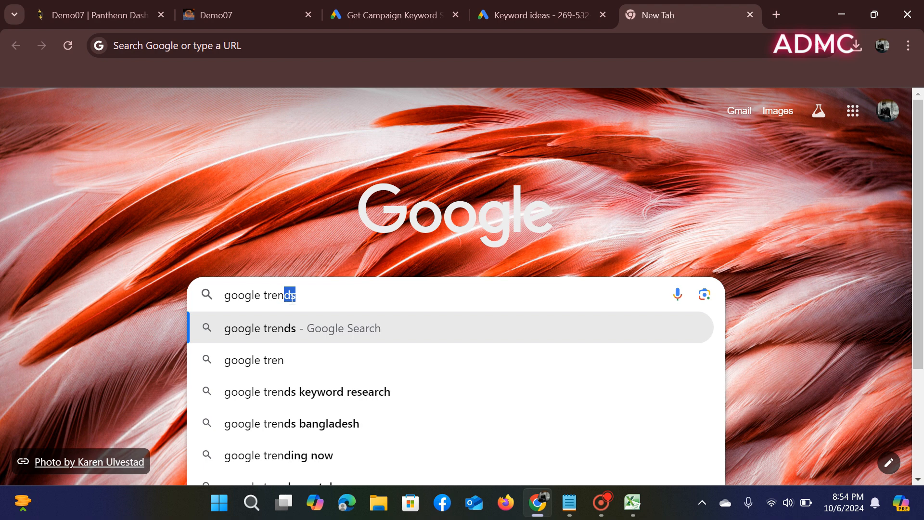
text(ds)
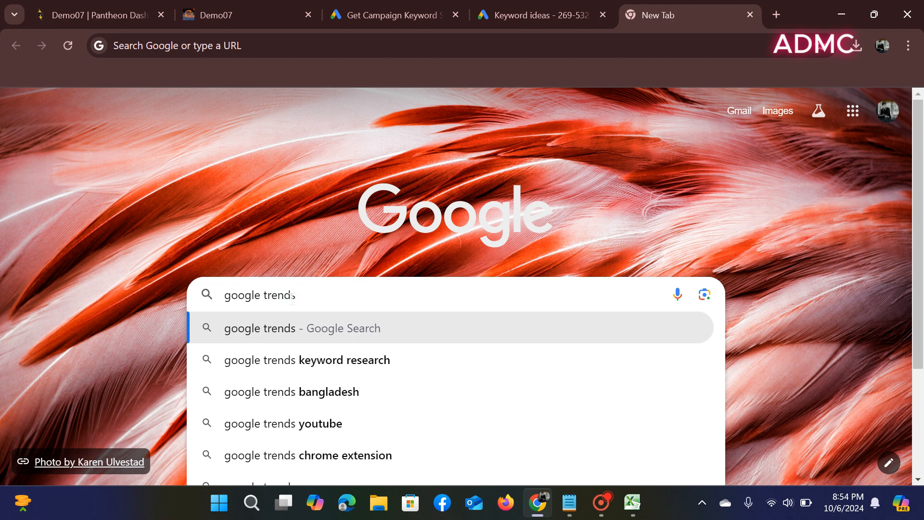
key(Return)
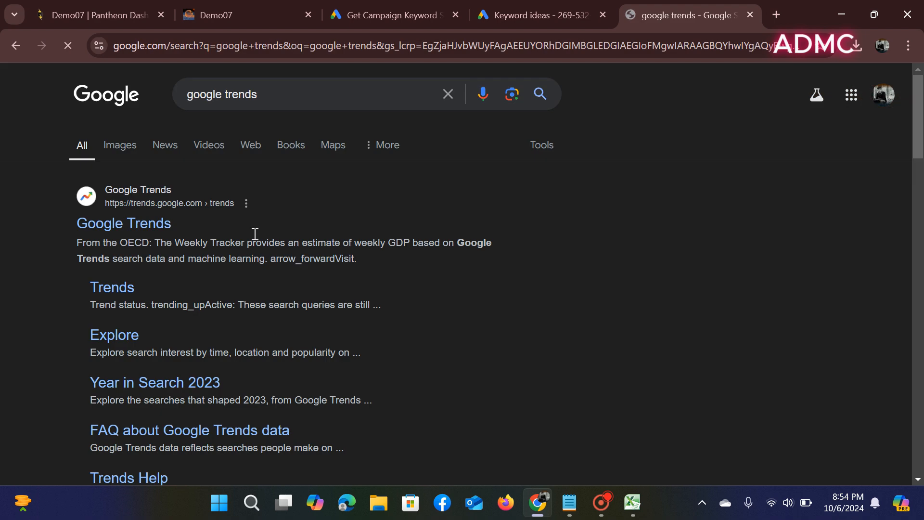
click(135, 222)
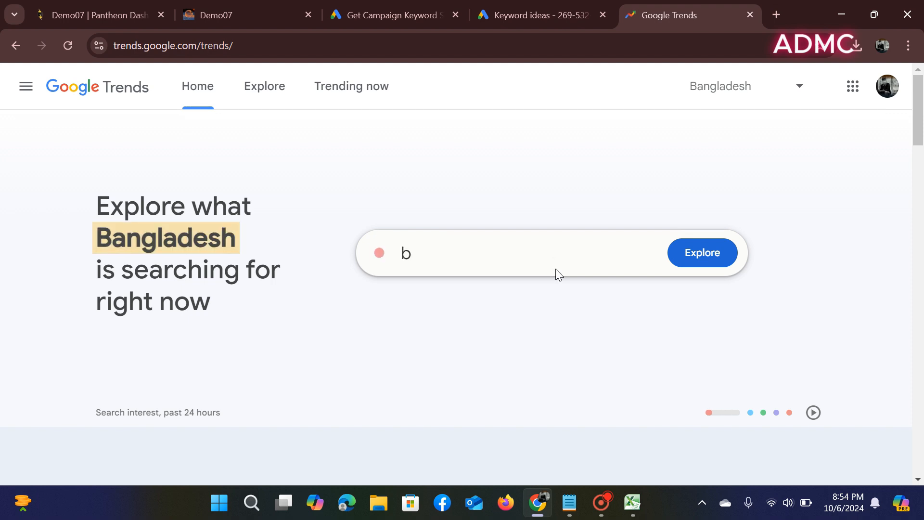
- Copy the keyword 'best buy mobile' from cell A300 in Excel
click(628, 515)
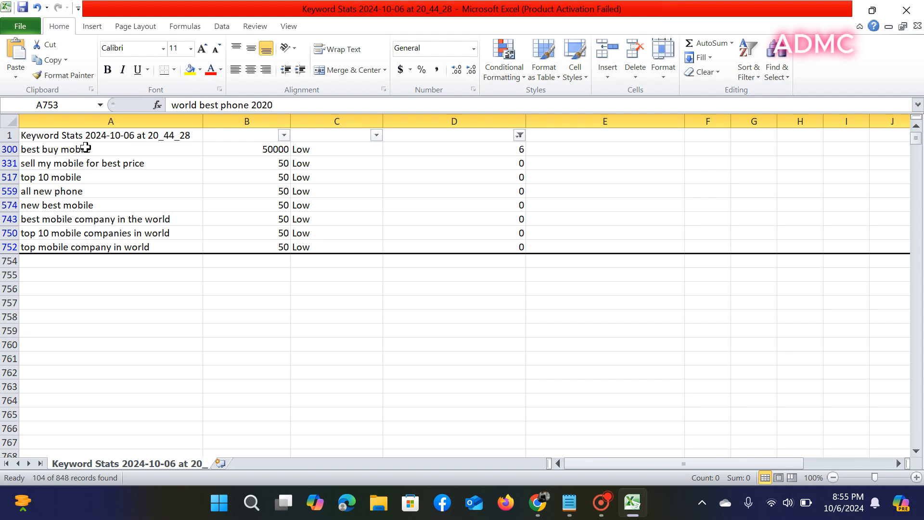
click(89, 148)
right_click(89, 149)
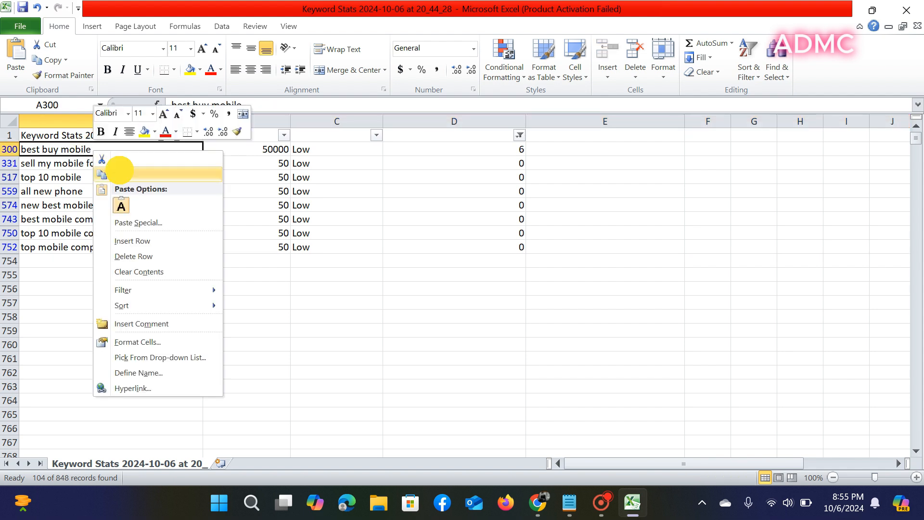
click(120, 175)
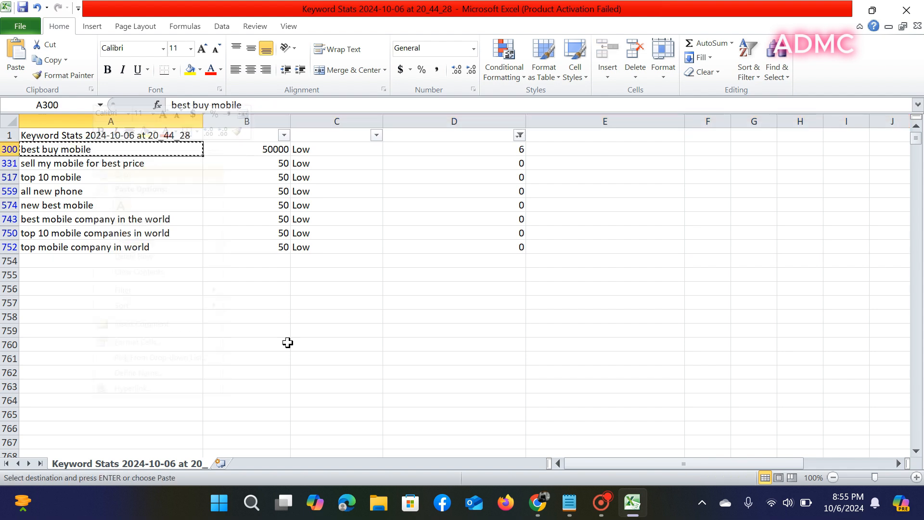
- Replace the 'alavés vs barcelona' Trends search with 'best buy mobile' and explore it
click(543, 504)
click(561, 260)
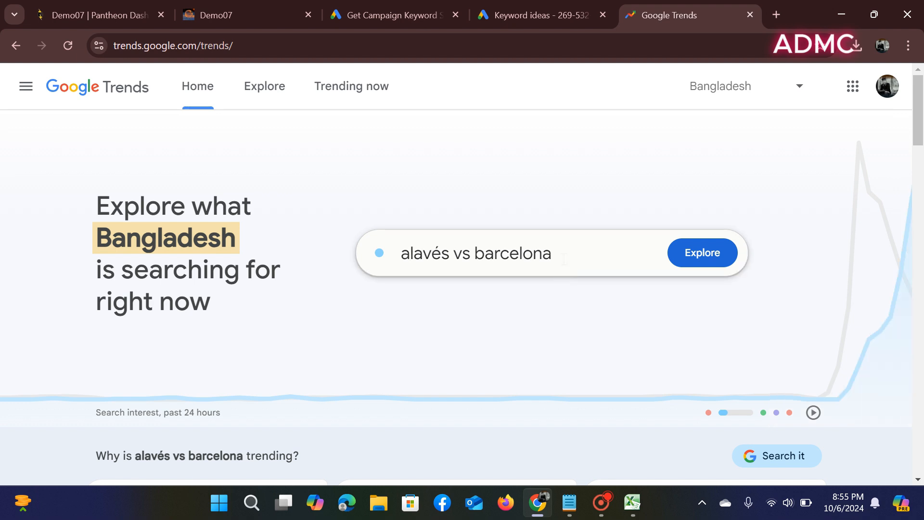
right_click(562, 259)
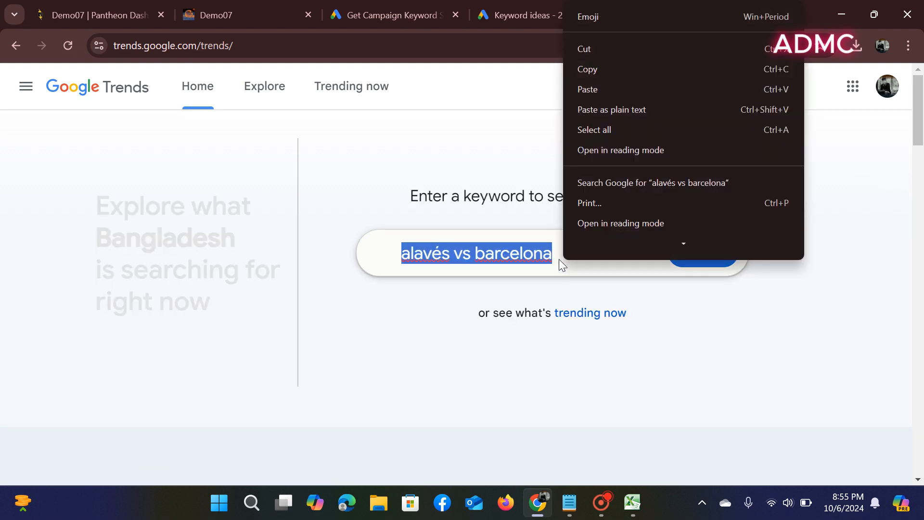
key(Escape)
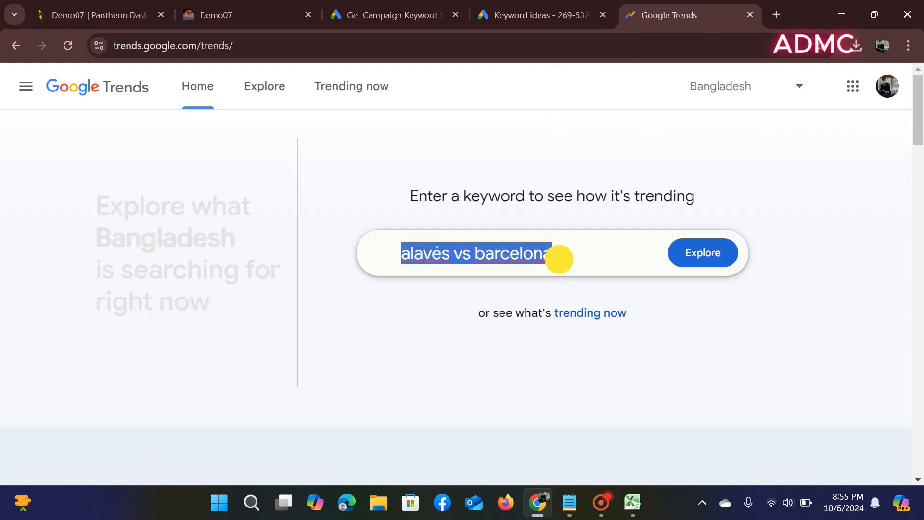
key(BackSpace)
right_click(559, 258)
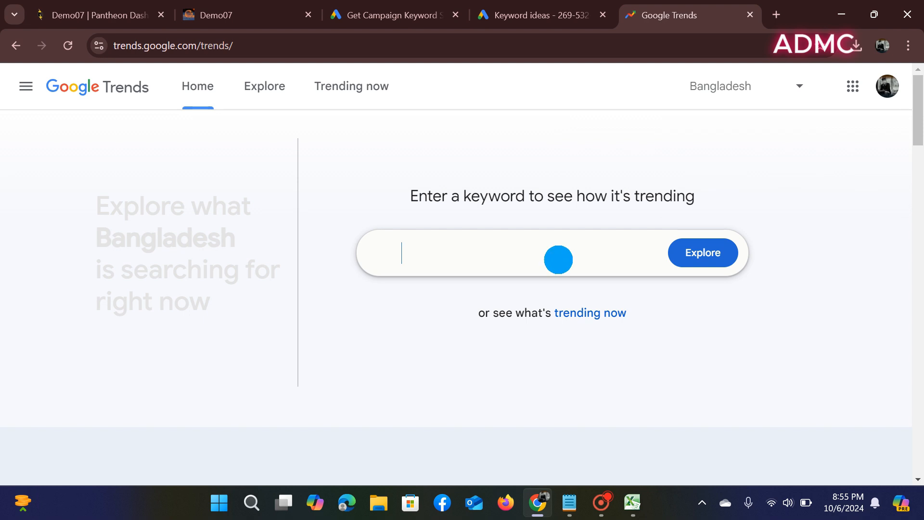
click(582, 138)
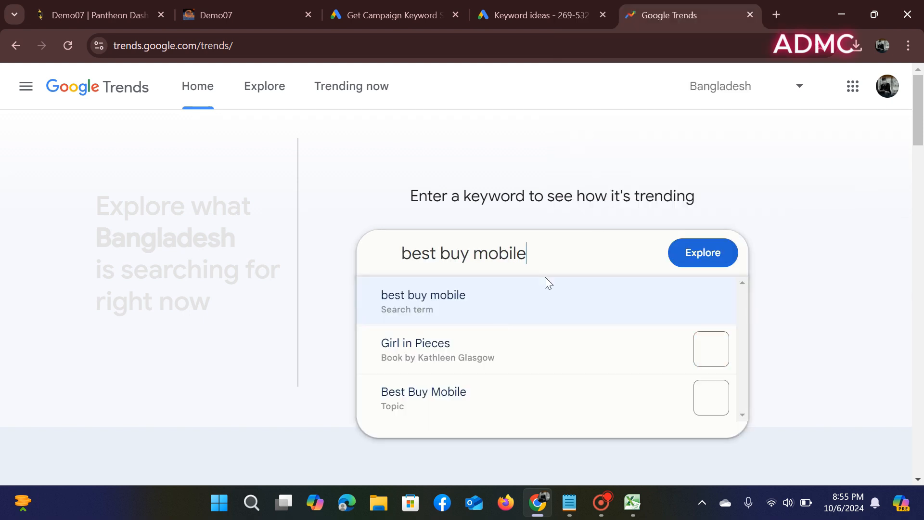
click(490, 304)
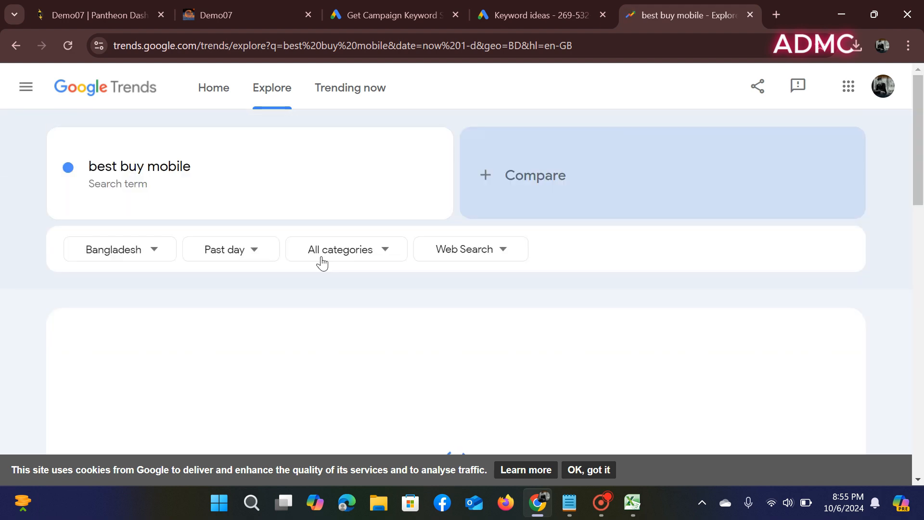
- Set the Trends time range to Past 12 months and the region to Worldwide
scroll(323, 263, down, 3)
scroll(274, 179, up, 3)
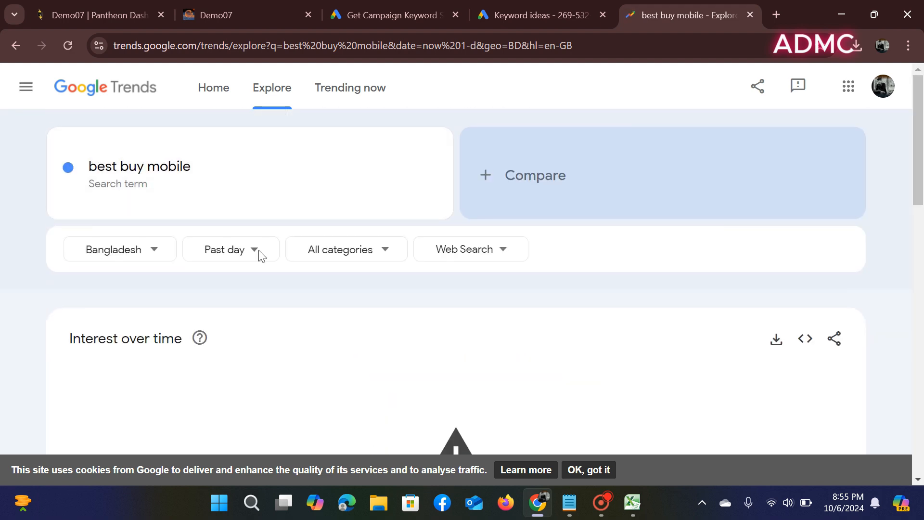
click(254, 250)
click(245, 344)
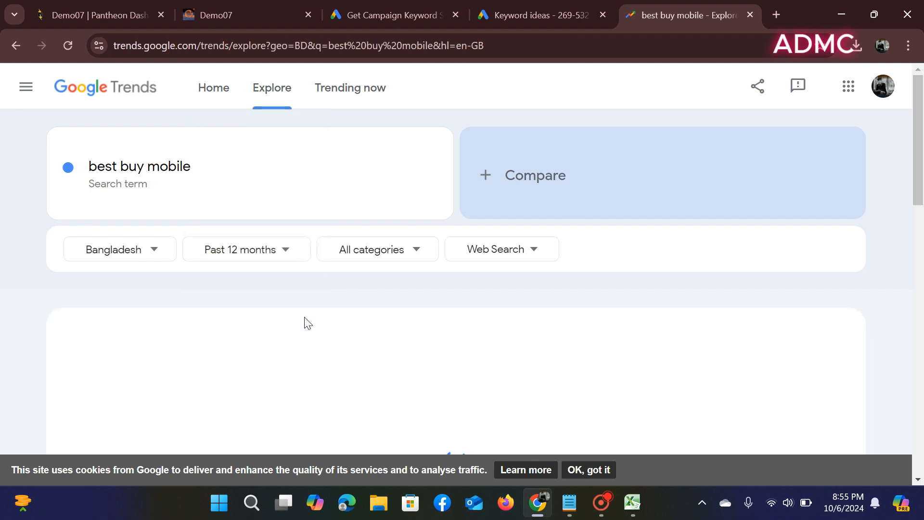
click(154, 253)
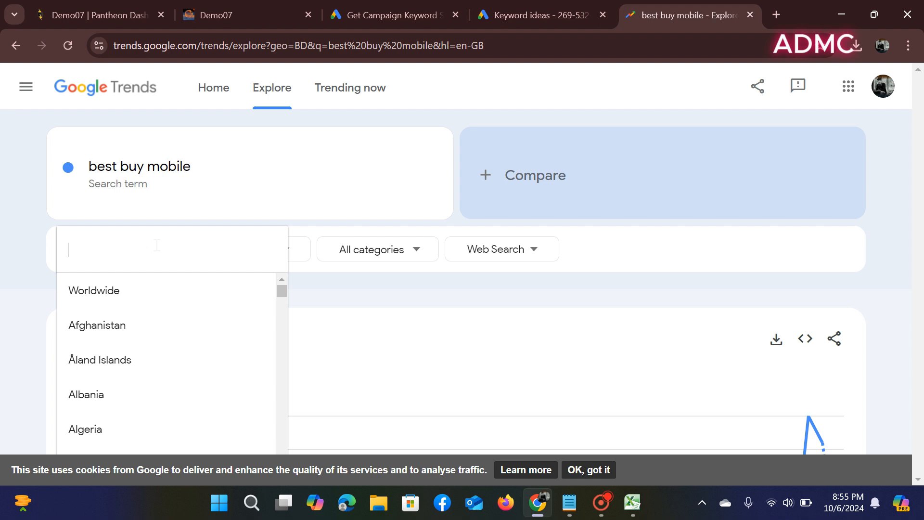
click(148, 295)
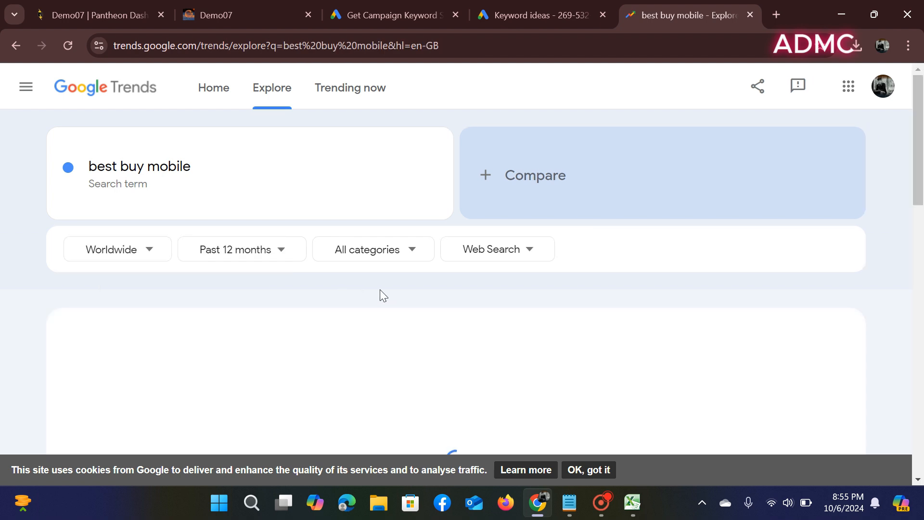
scroll(379, 292, down, 3)
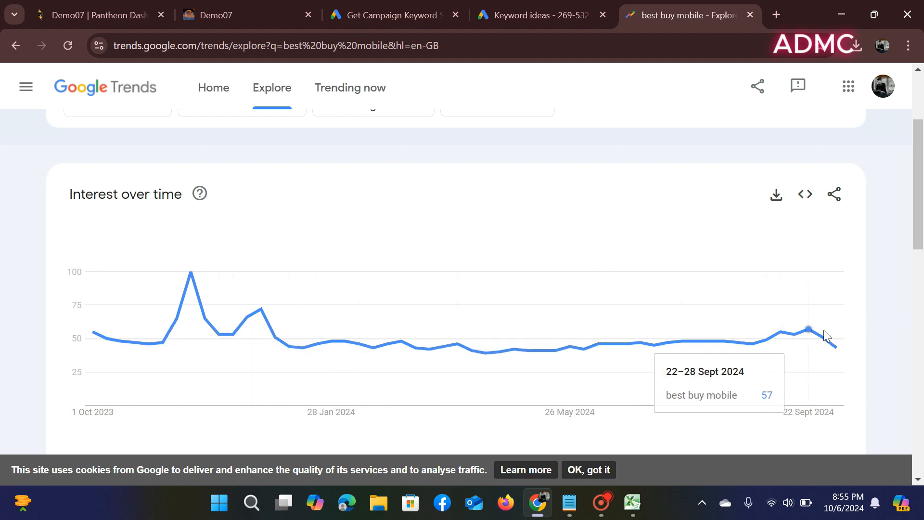
- Copy 'sell my mobile for best price' from cell A331 in Excel
click(628, 505)
click(119, 165)
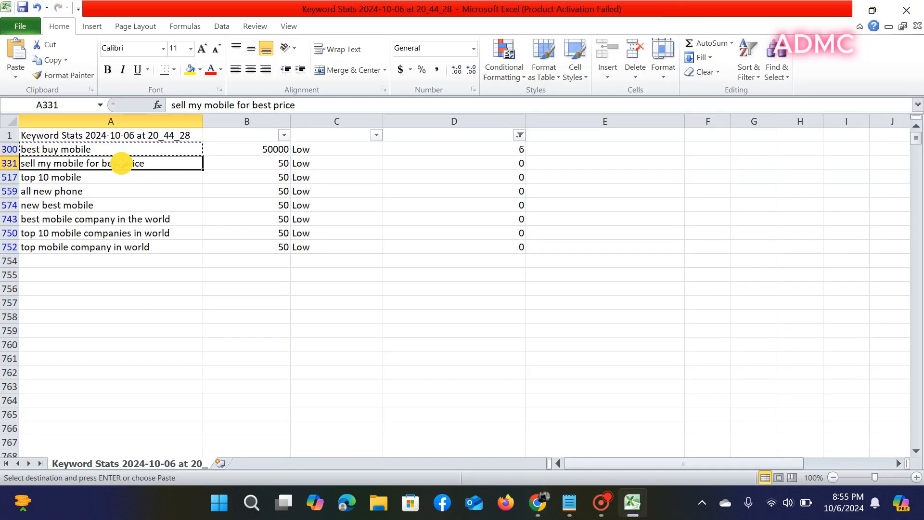
right_click(119, 163)
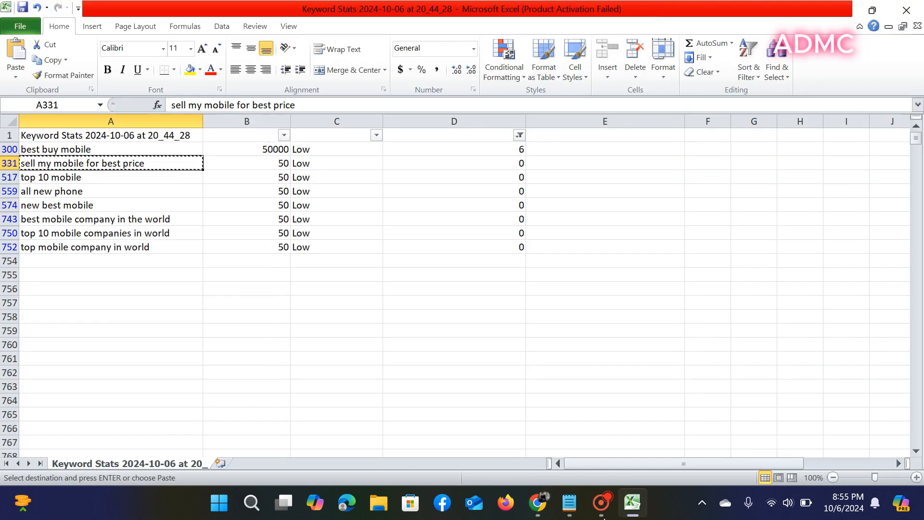
- Add 'sell my mobile for best price' as a Trends comparison term, then return to Excel
click(538, 502)
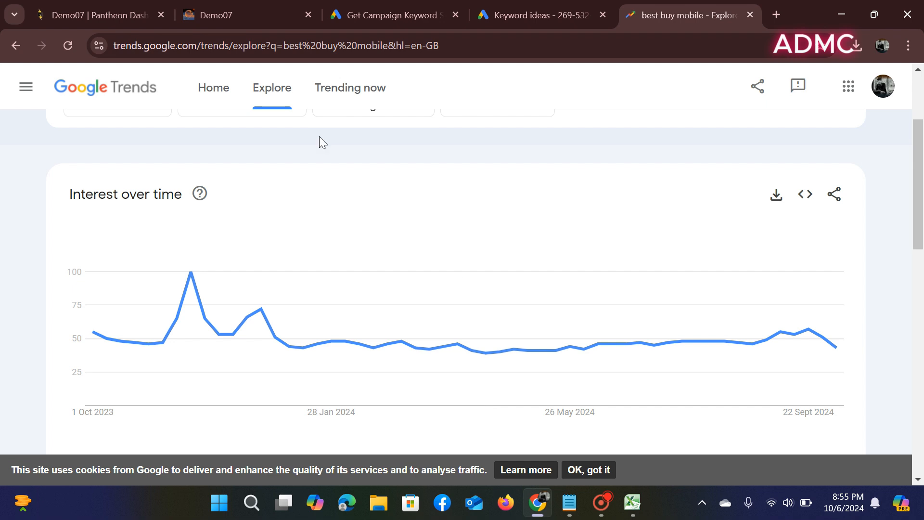
scroll(483, 184, up, 3)
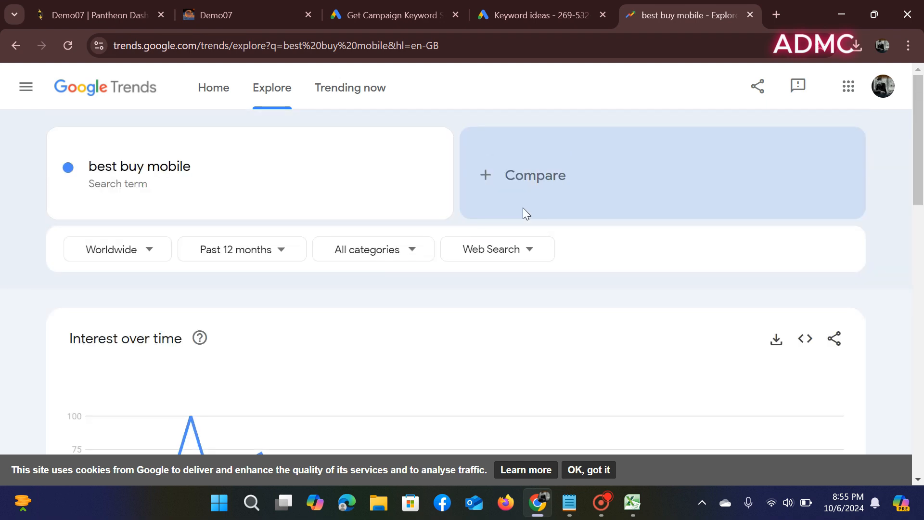
click(524, 178)
right_click(498, 184)
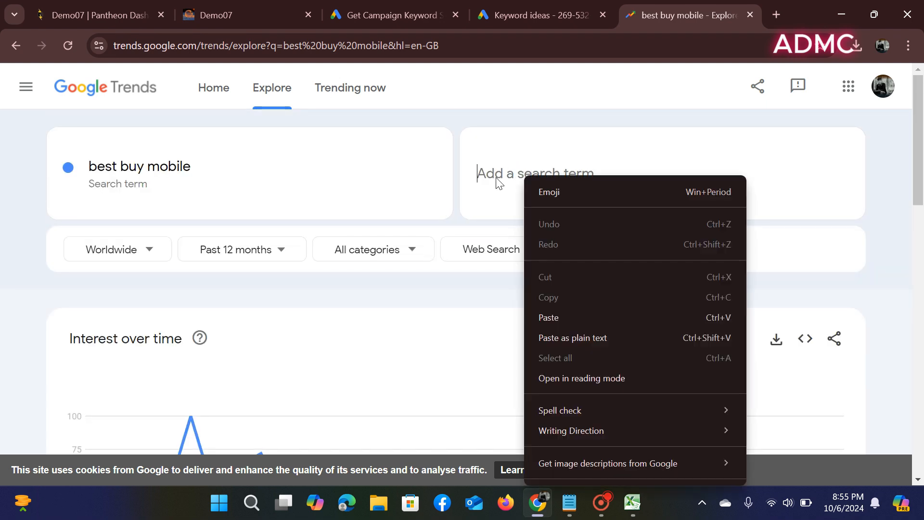
click(556, 320)
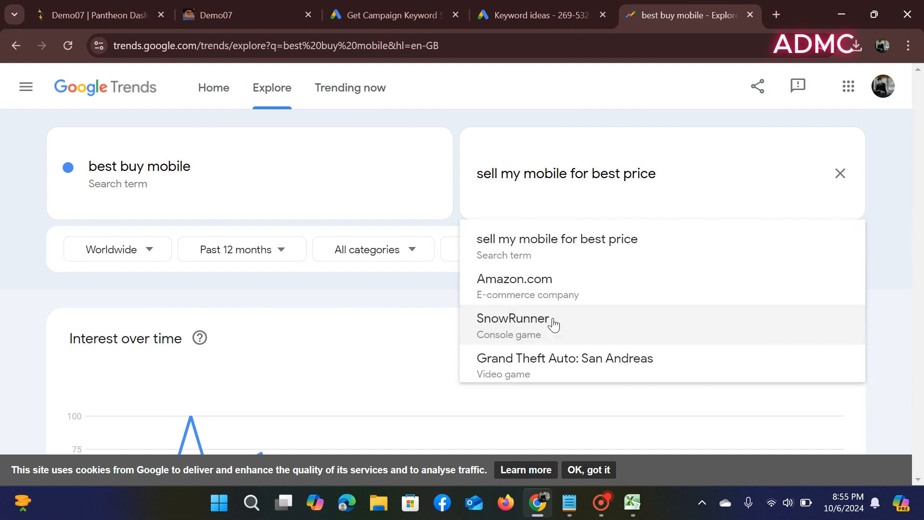
click(542, 239)
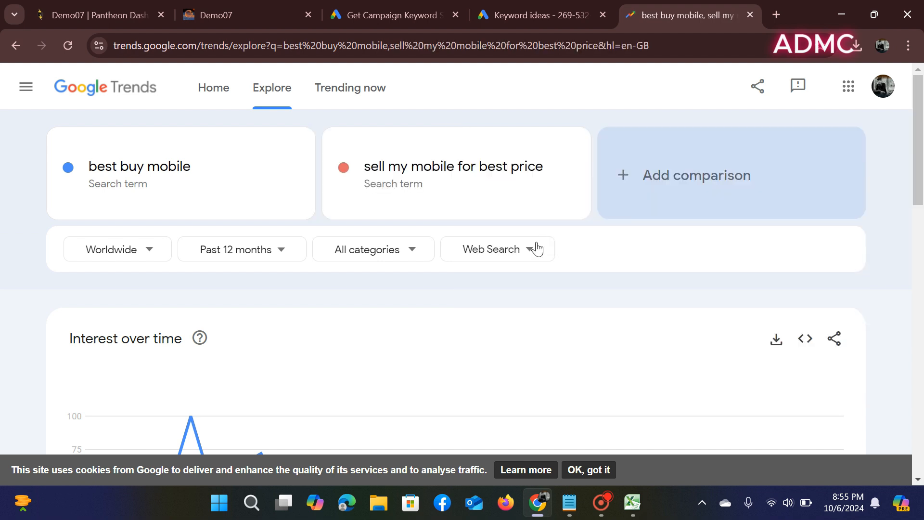
scroll(483, 312, down, 3)
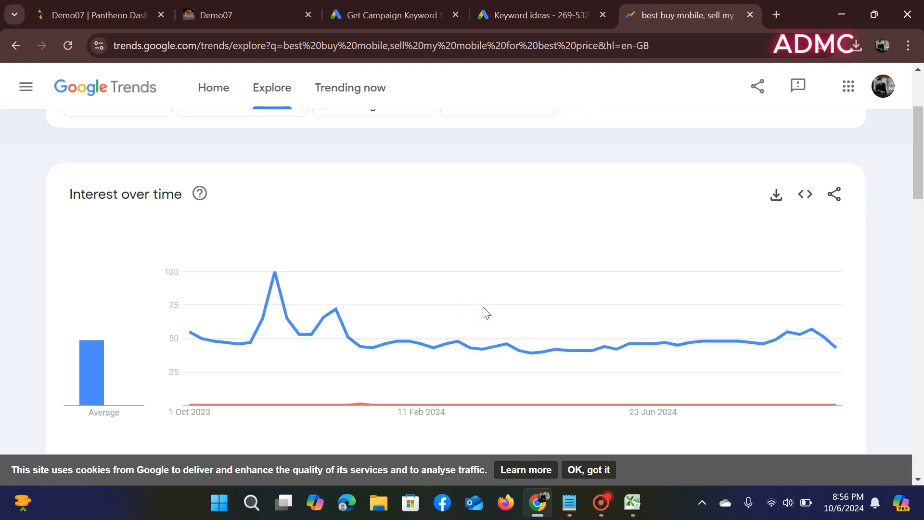
mouse_move(485, 312)
click(537, 513)
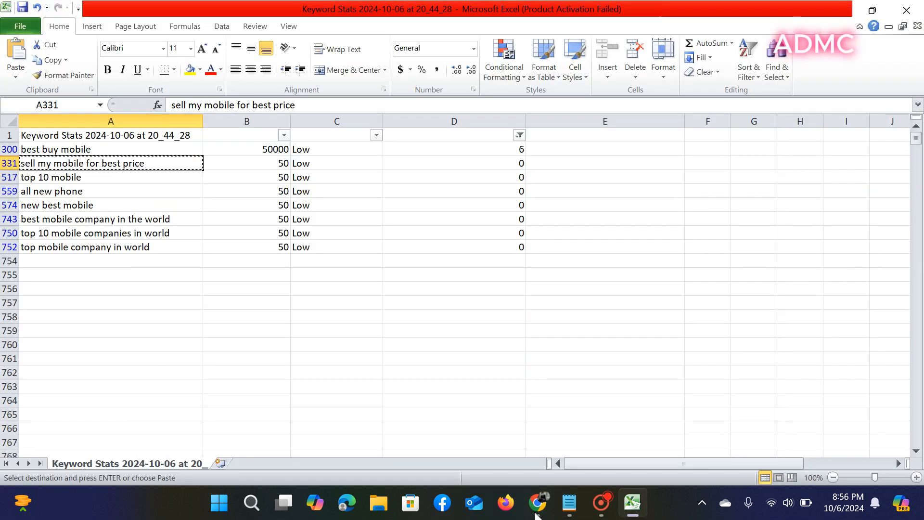
- Copy the keyword 'top 10 mobile' from cell A517
click(86, 179)
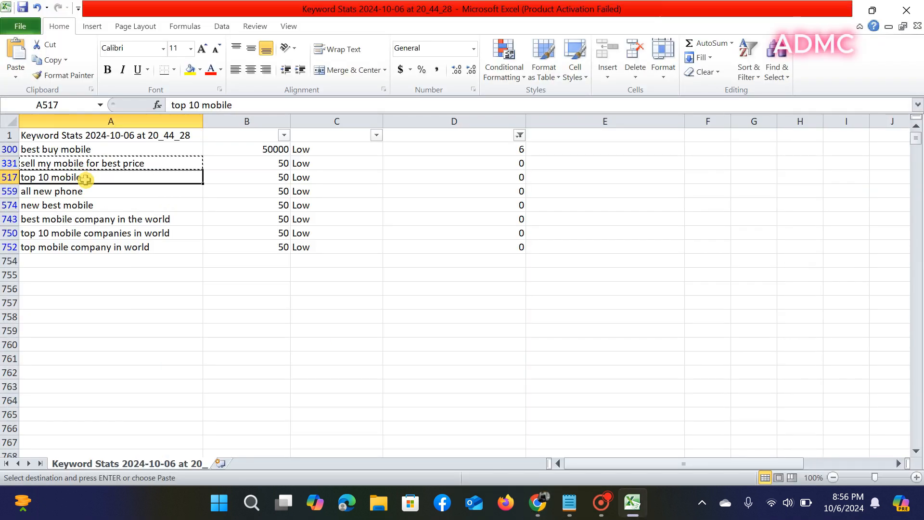
right_click(83, 179)
click(107, 203)
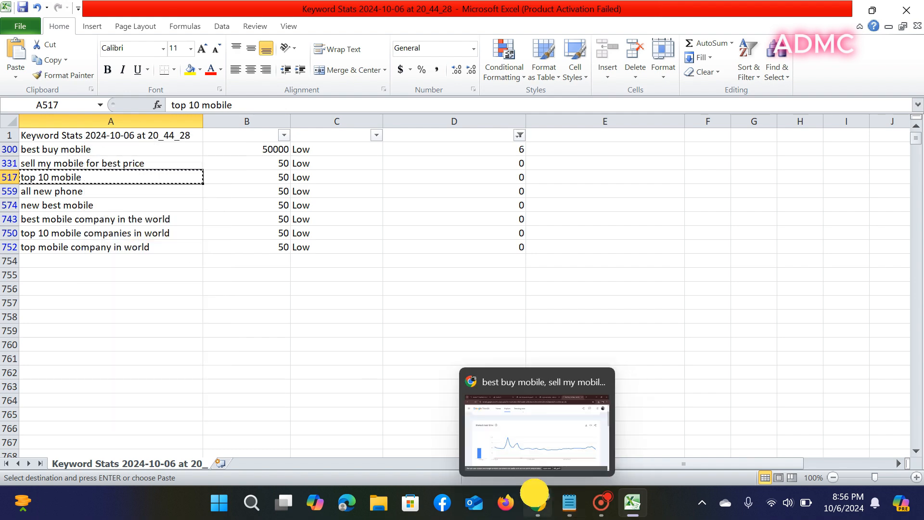
- Add 'top 10 mobile' as the third Trends comparison term and review the chart
click(538, 504)
scroll(505, 268, up, 3)
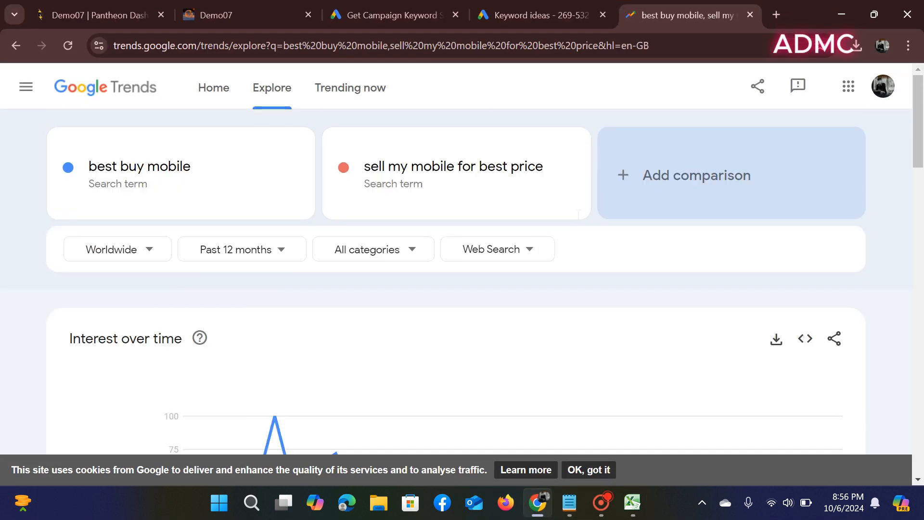
click(639, 178)
right_click(640, 178)
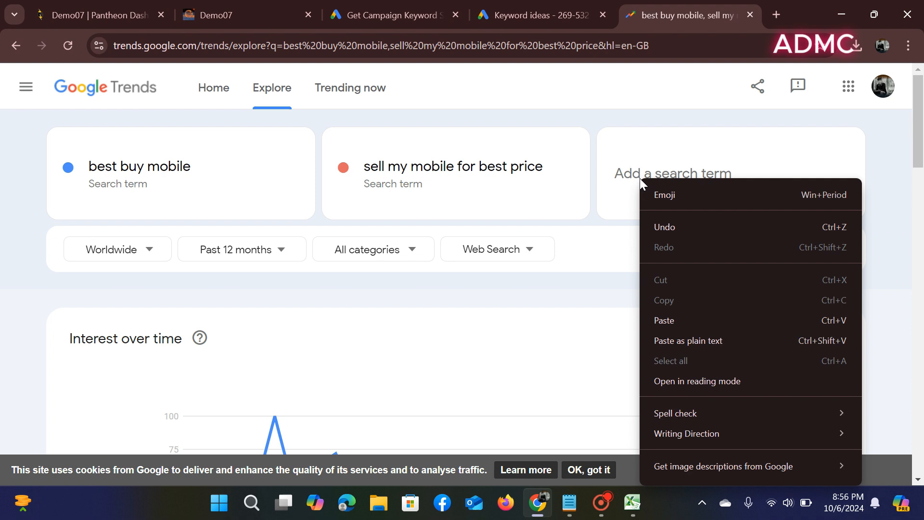
click(681, 320)
click(663, 239)
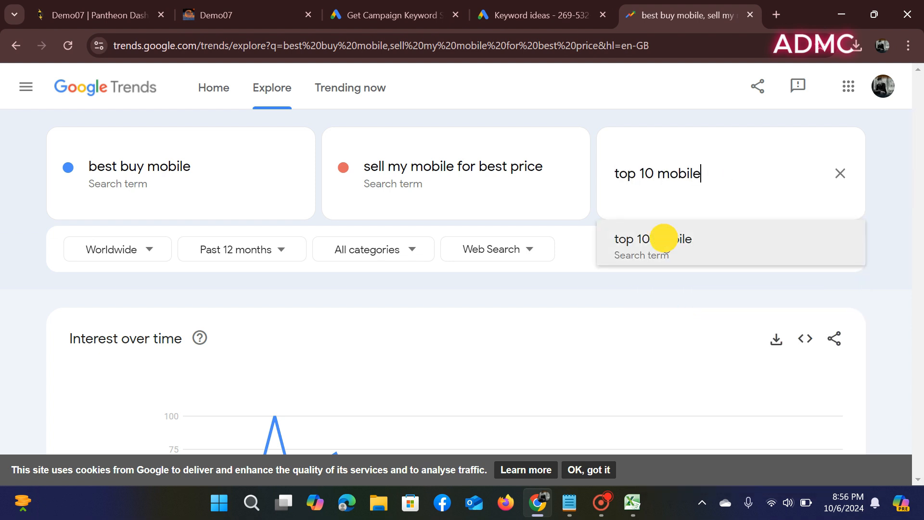
scroll(569, 324, down, 3)
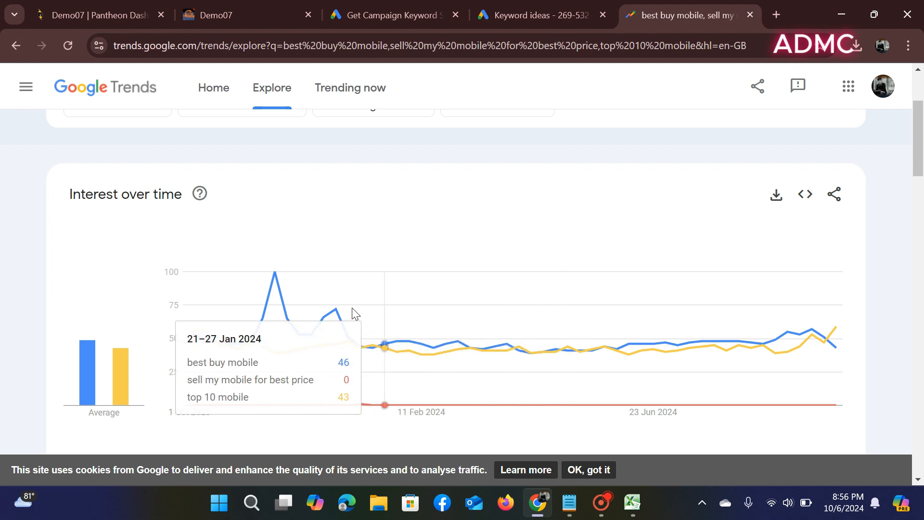
scroll(568, 291, up, 2)
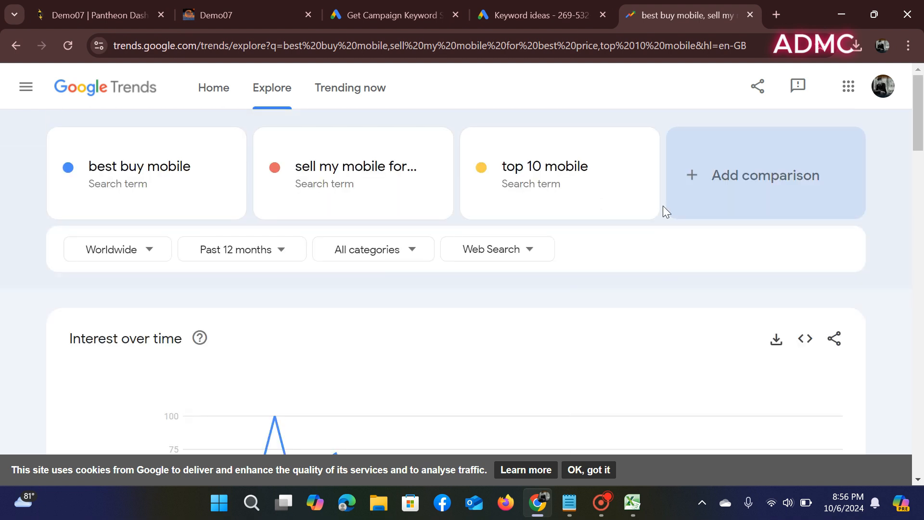
scroll(632, 312, down, 6)
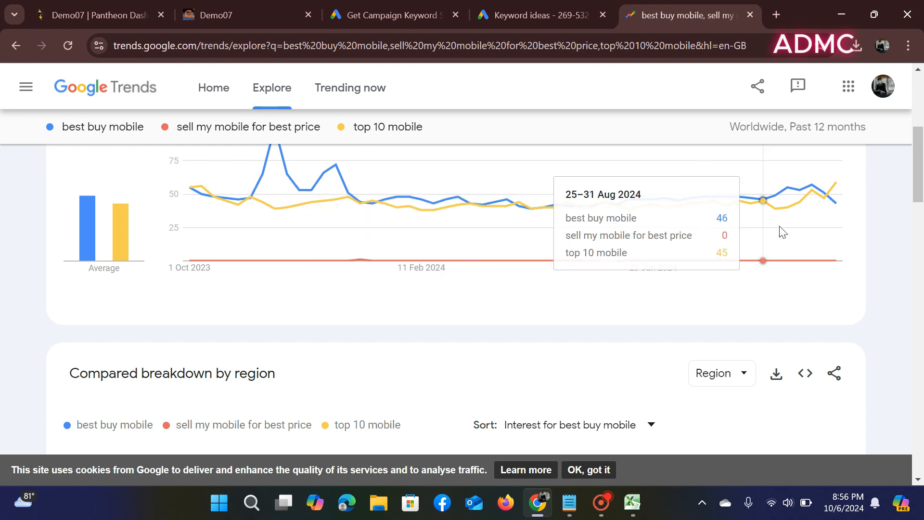
scroll(818, 231, up, 5)
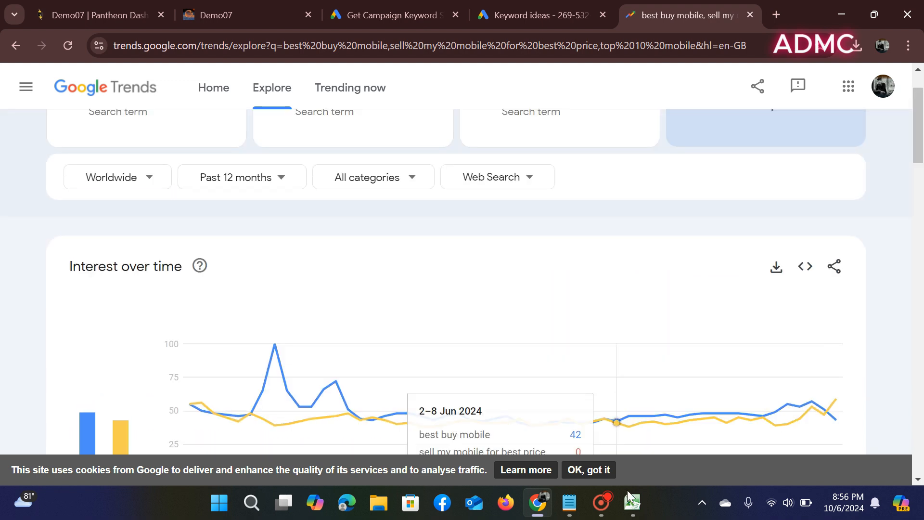
- Delete the 'all new phone' row (row 559) from the keyword sheet
mouse_move(533, 508)
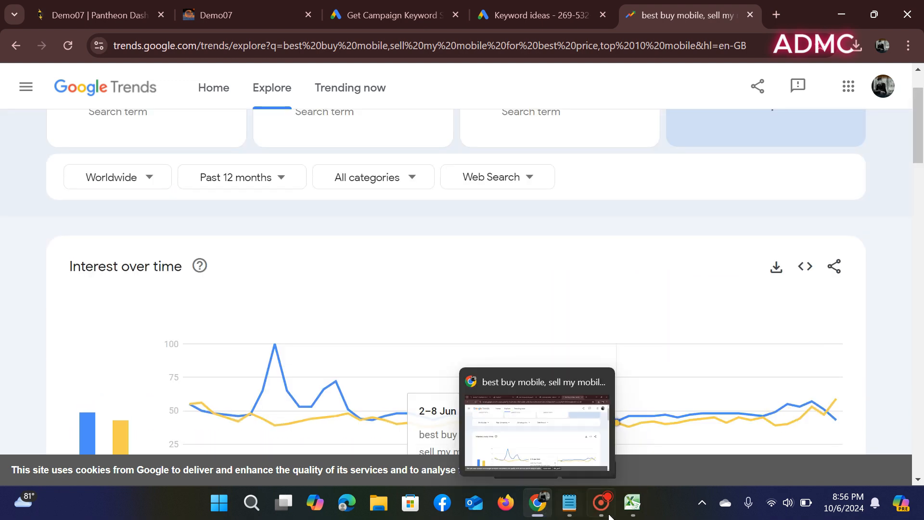
click(632, 502)
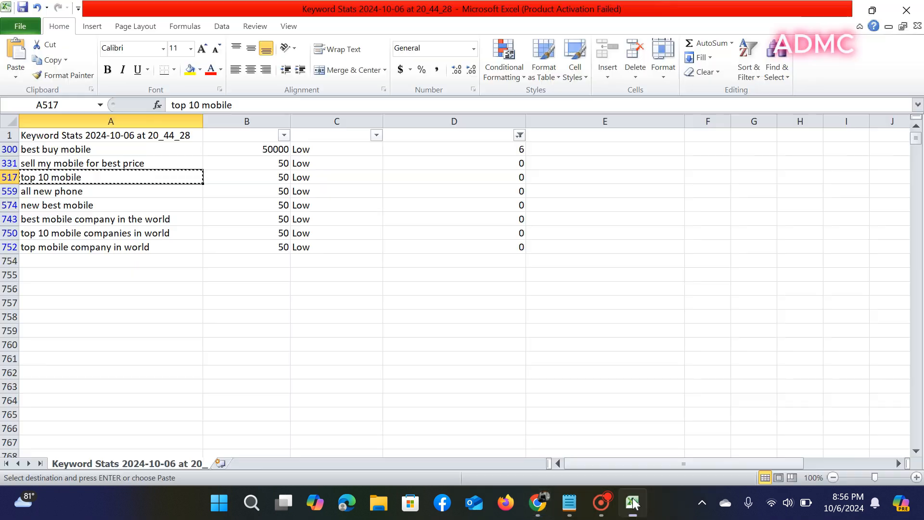
click(117, 191)
right_click(118, 192)
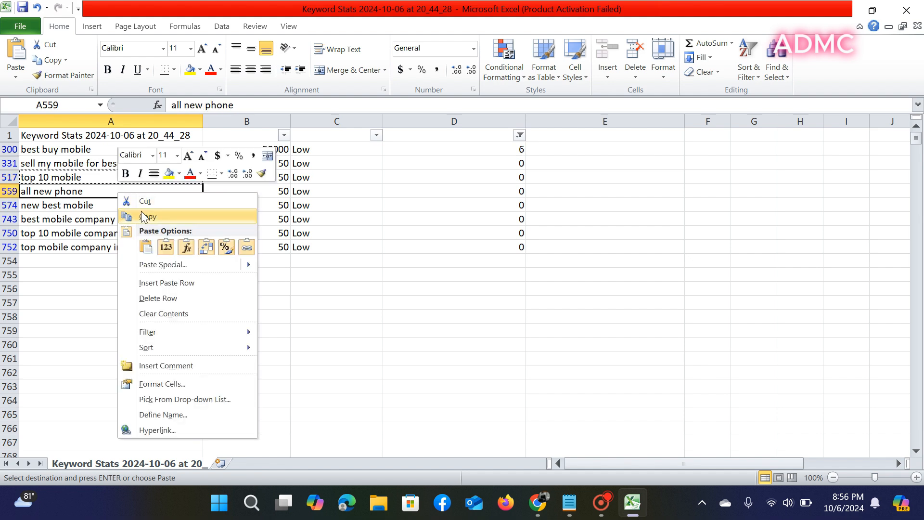
key(Escape)
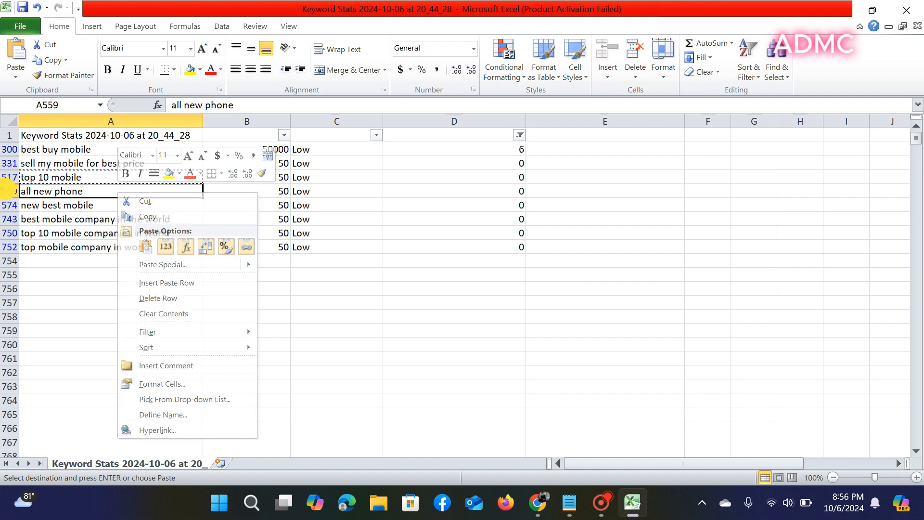
click(10, 191)
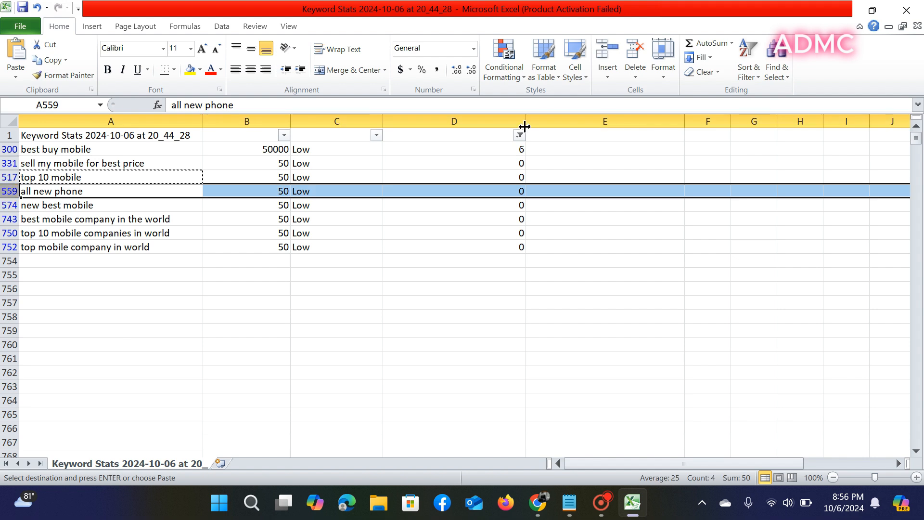
click(635, 48)
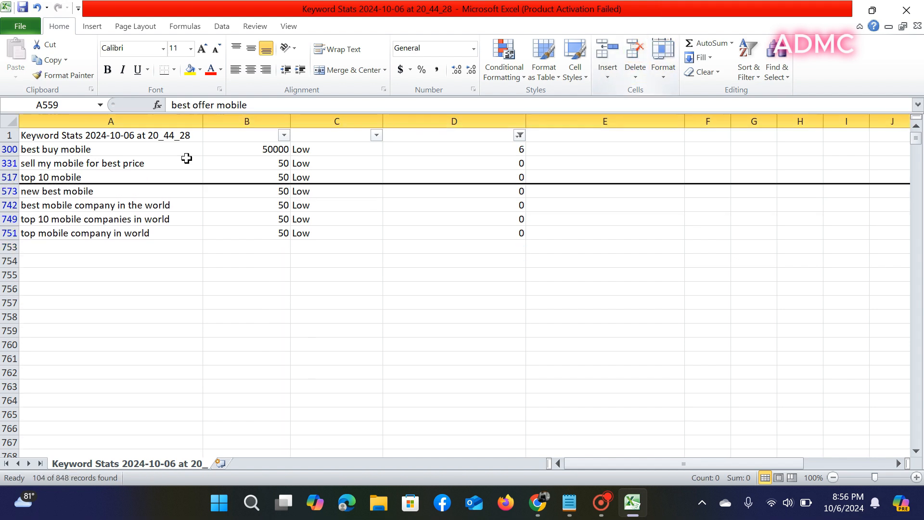
- Copy 'new best mobile' from A573 and add it as a fourth Trends comparison term
click(89, 192)
right_click(89, 192)
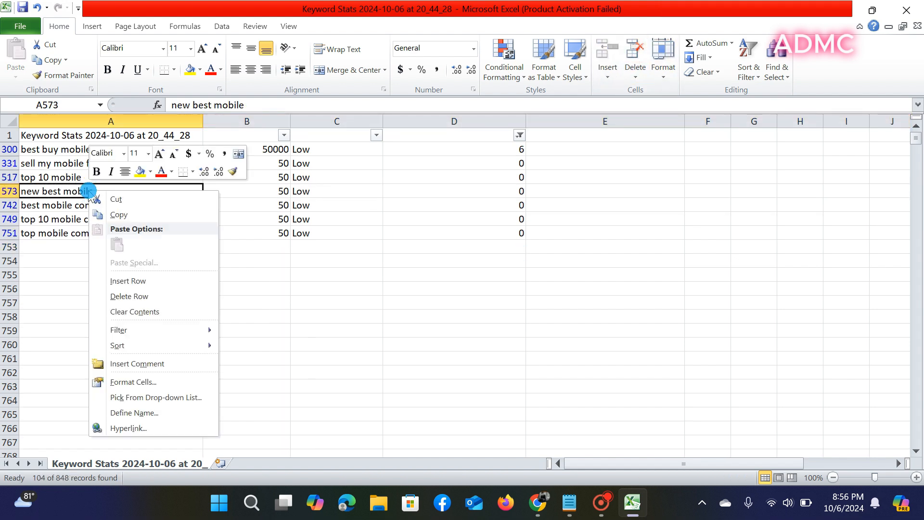
click(126, 217)
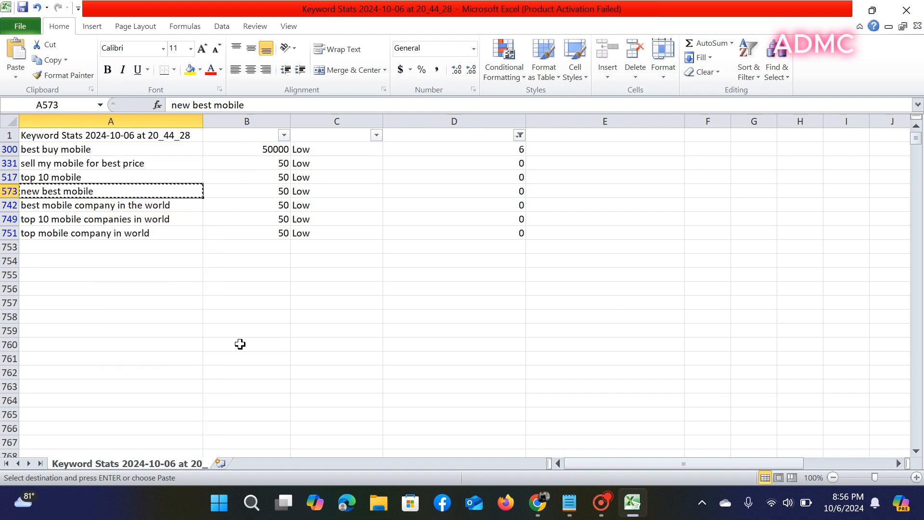
click(518, 500)
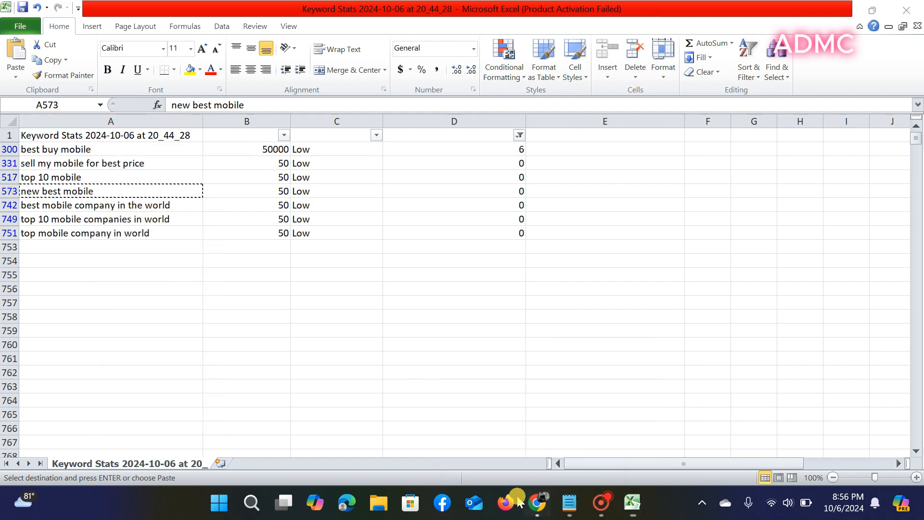
click(536, 504)
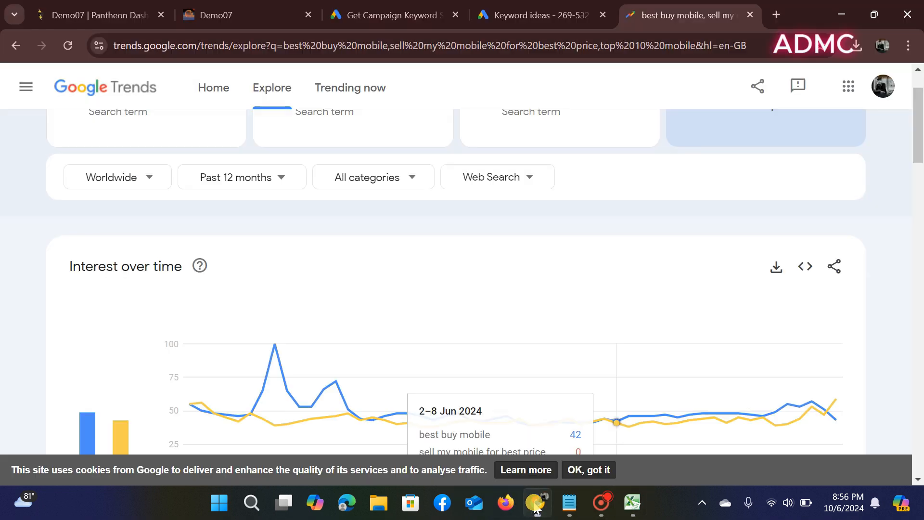
scroll(671, 226, up, 2)
click(749, 179)
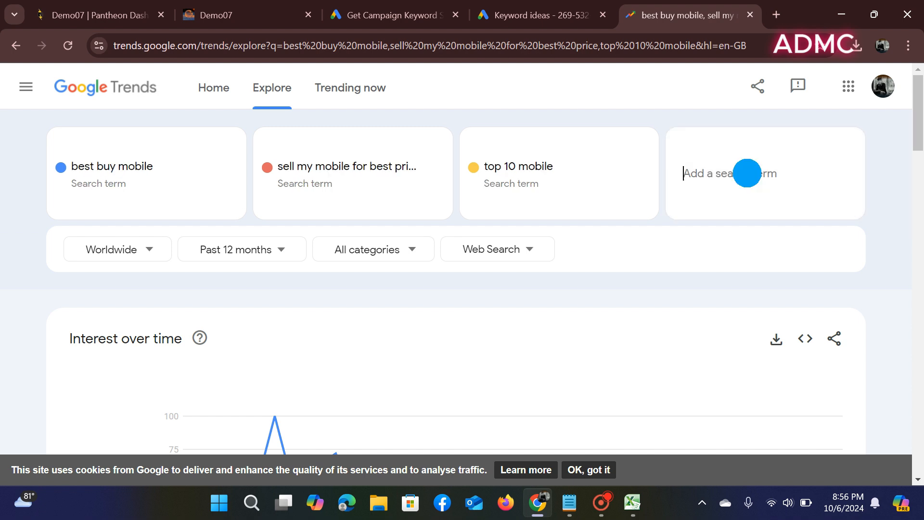
right_click(747, 175)
click(651, 314)
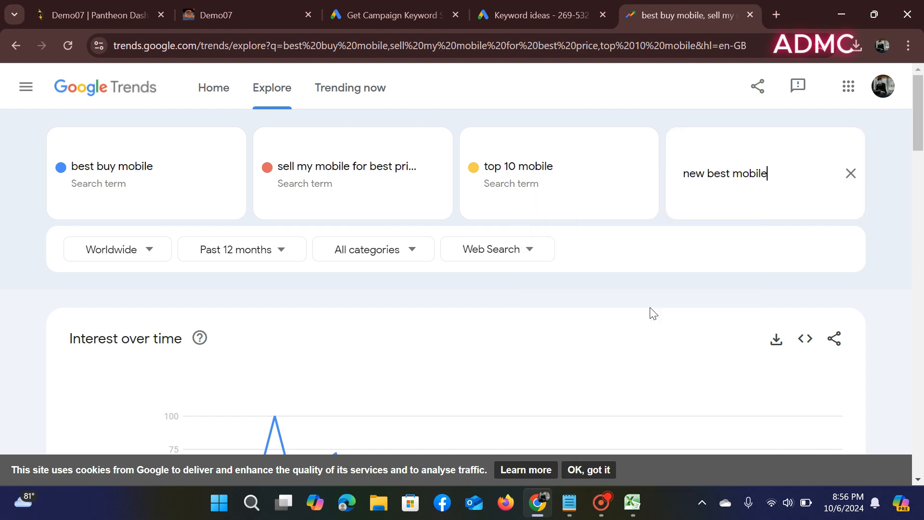
click(693, 253)
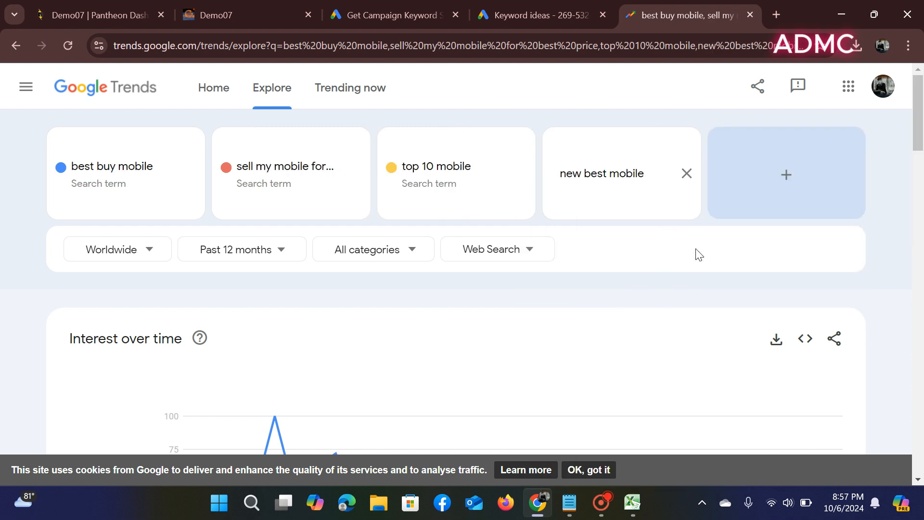
scroll(571, 270, down, 3)
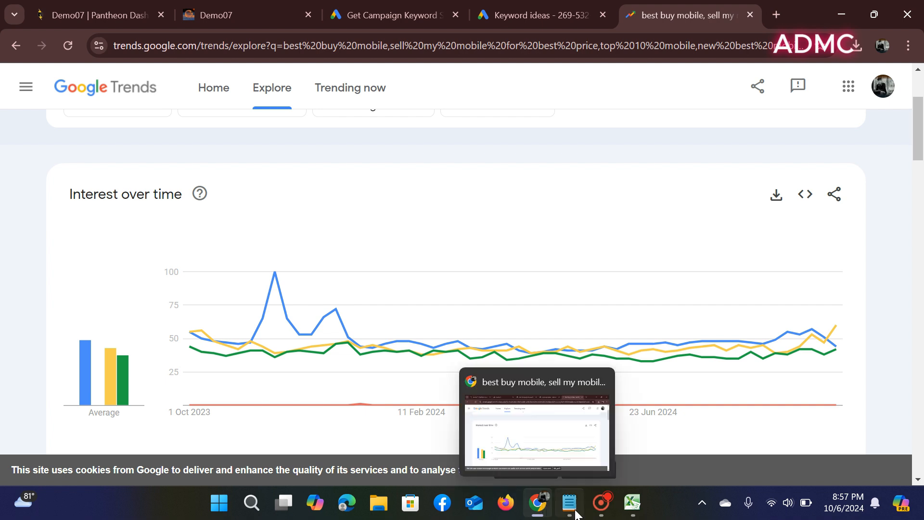
- Copy the keyword 'best mobile company in the world' from the Excel sheet
click(634, 511)
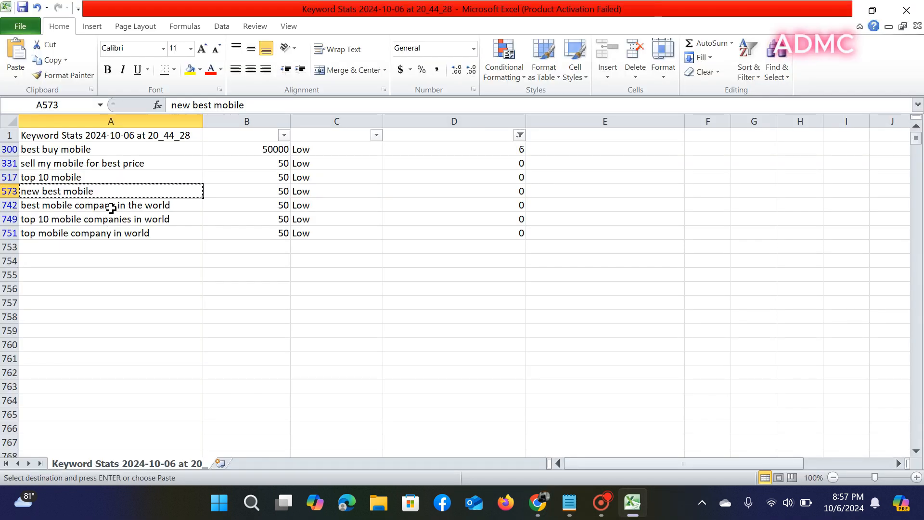
click(111, 206)
right_click(111, 209)
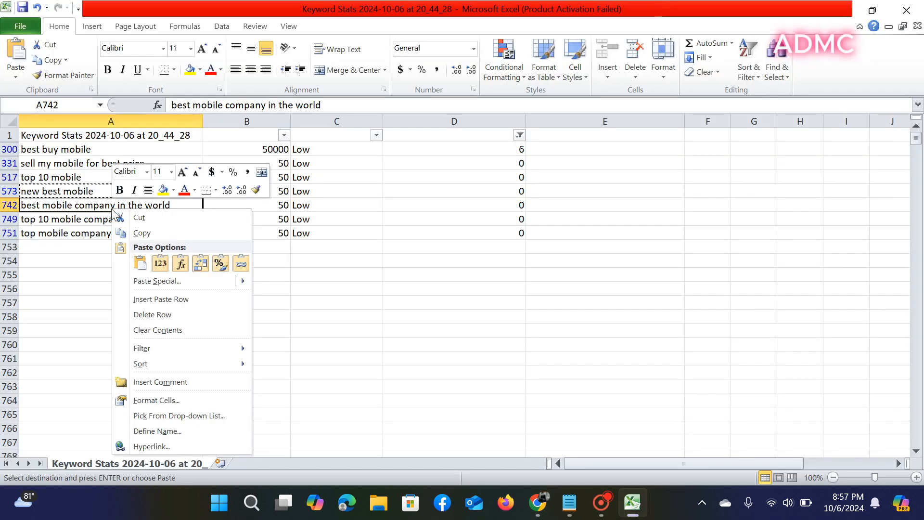
click(121, 232)
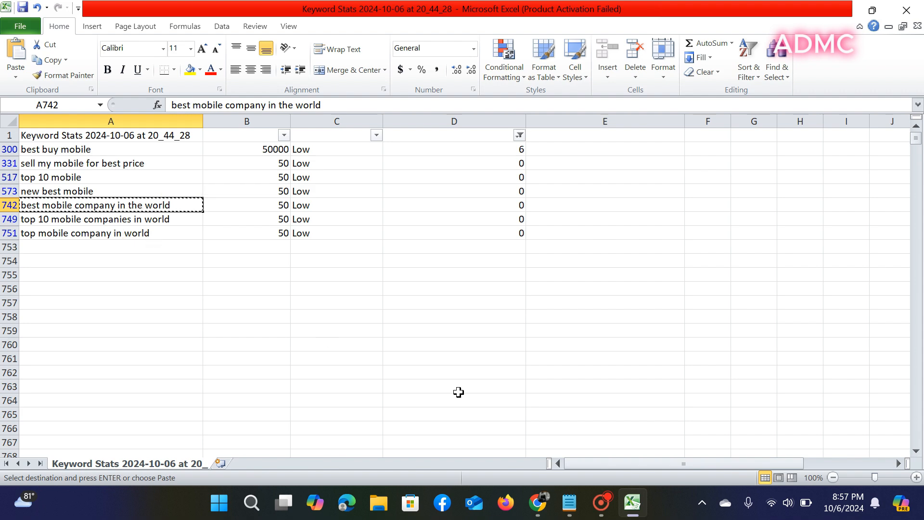
- Add 'best mobile company in the world' as a Trends comparison term and review the chart
click(532, 487)
scroll(592, 330, up, 3)
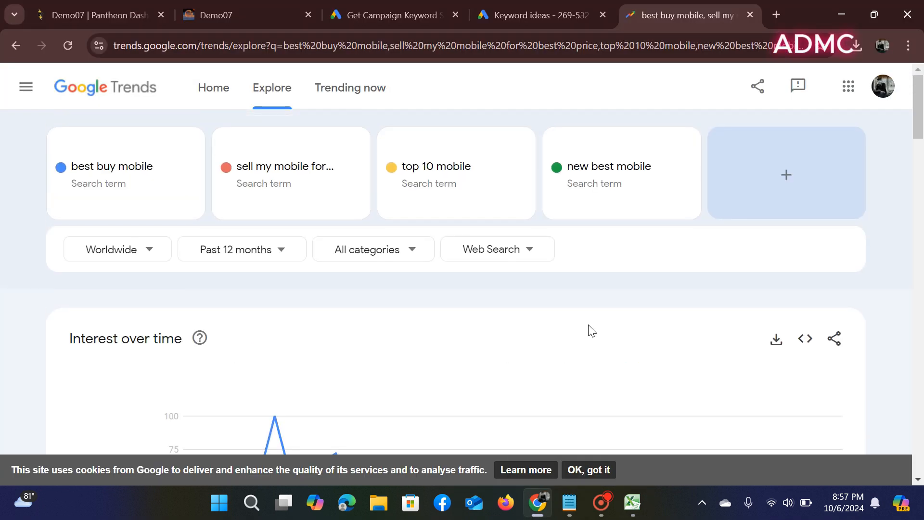
click(789, 176)
right_click(786, 174)
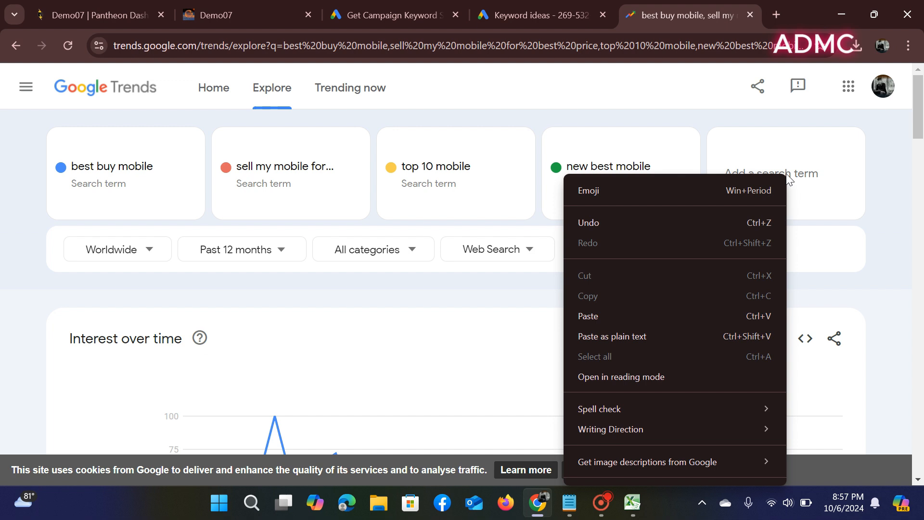
click(715, 313)
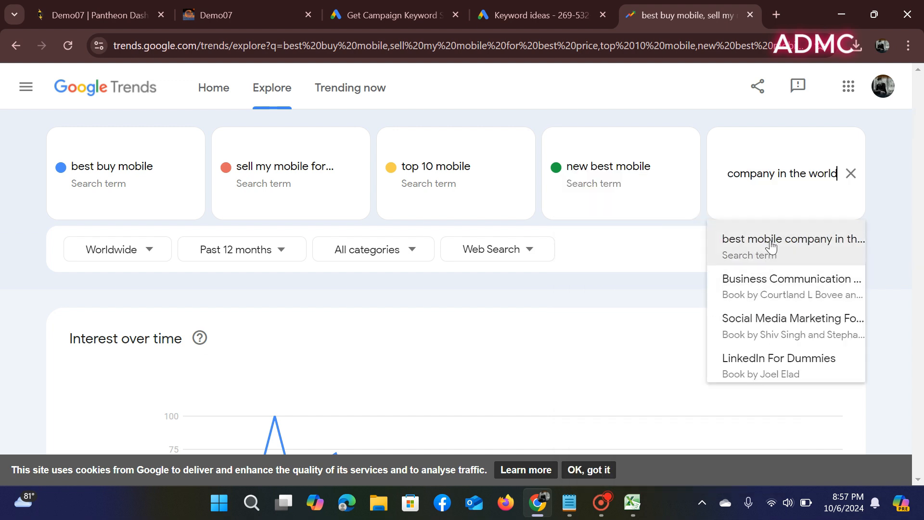
click(749, 248)
scroll(613, 252, down, 2)
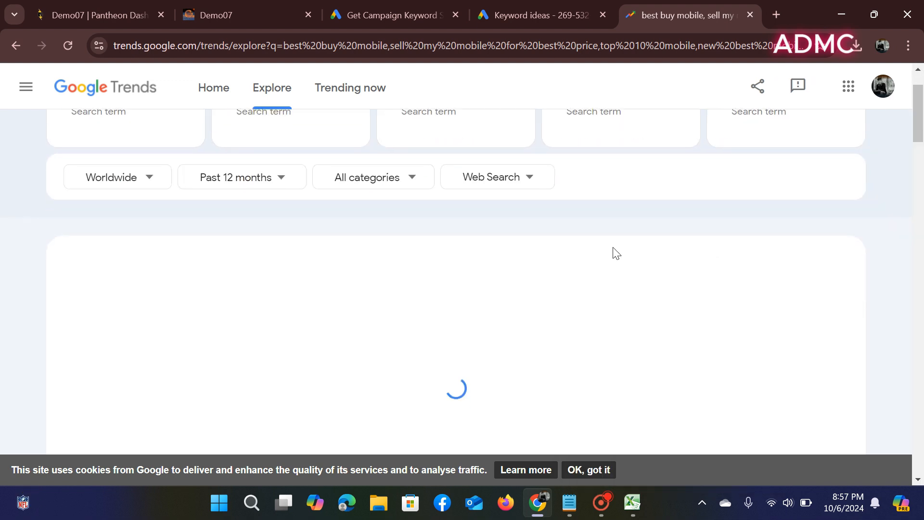
scroll(612, 252, down, 3)
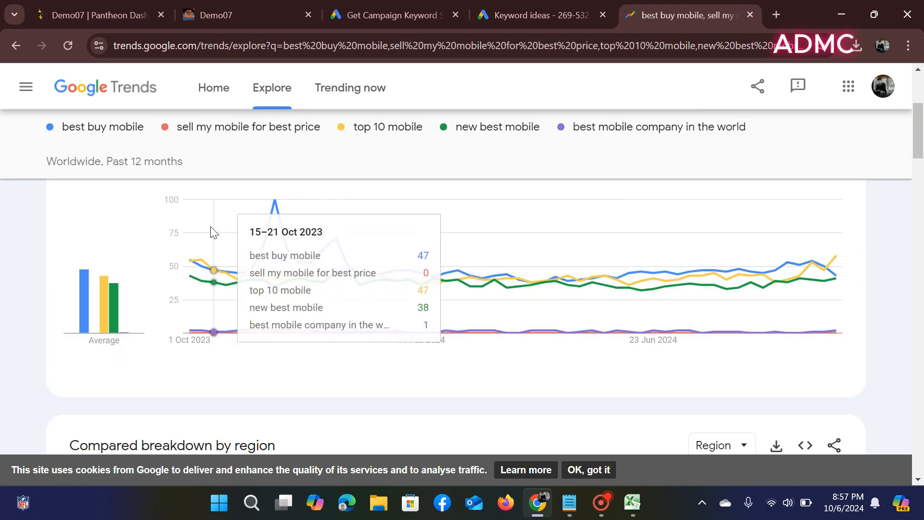
scroll(770, 277, up, 5)
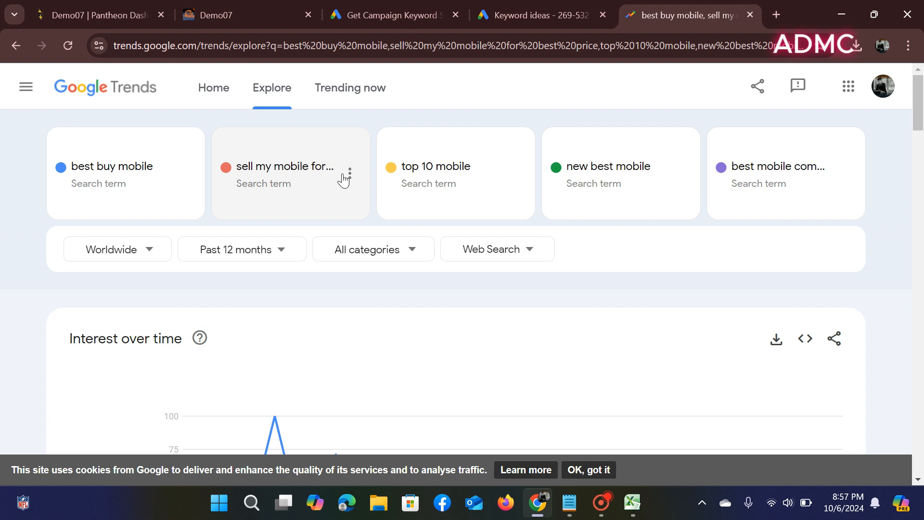
- Remove 'sell my mobile for best price' from the comparison and return to Excel
click(349, 173)
click(334, 171)
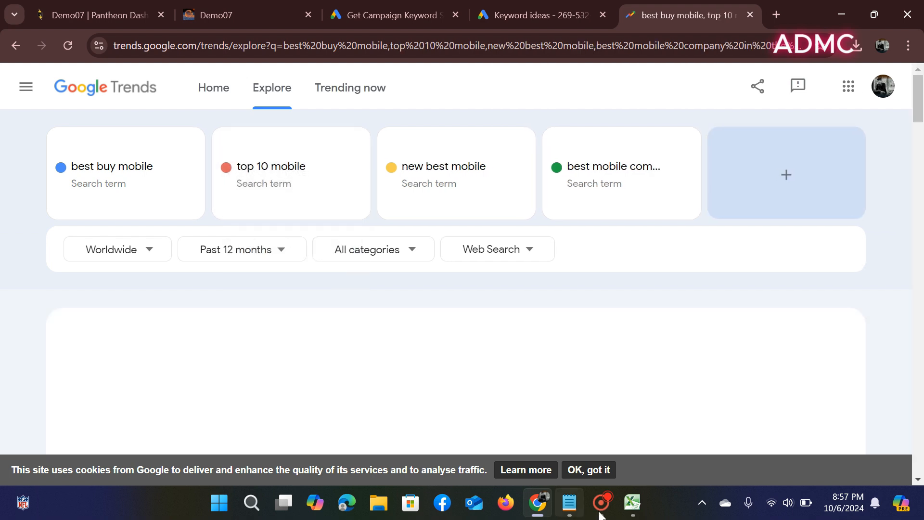
click(631, 502)
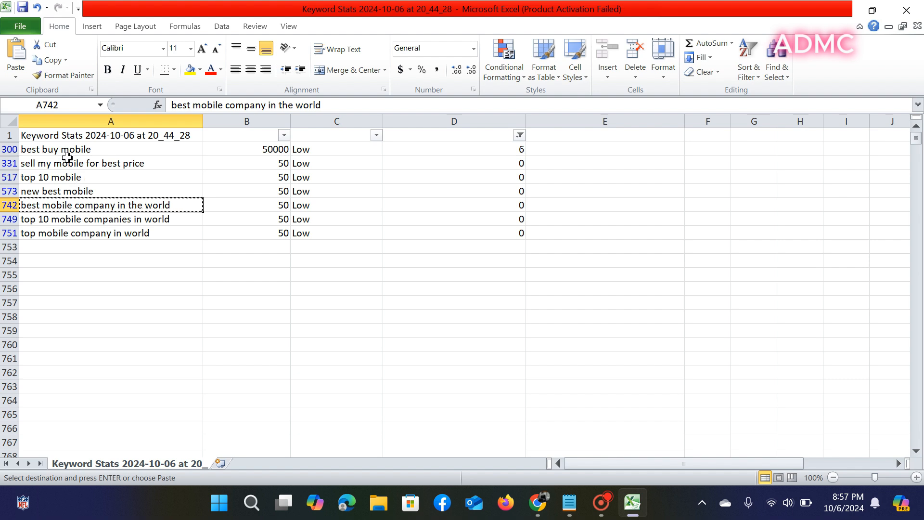
- Delete the 'sell my mobile for best price' row from the sheet
click(11, 167)
click(6, 164)
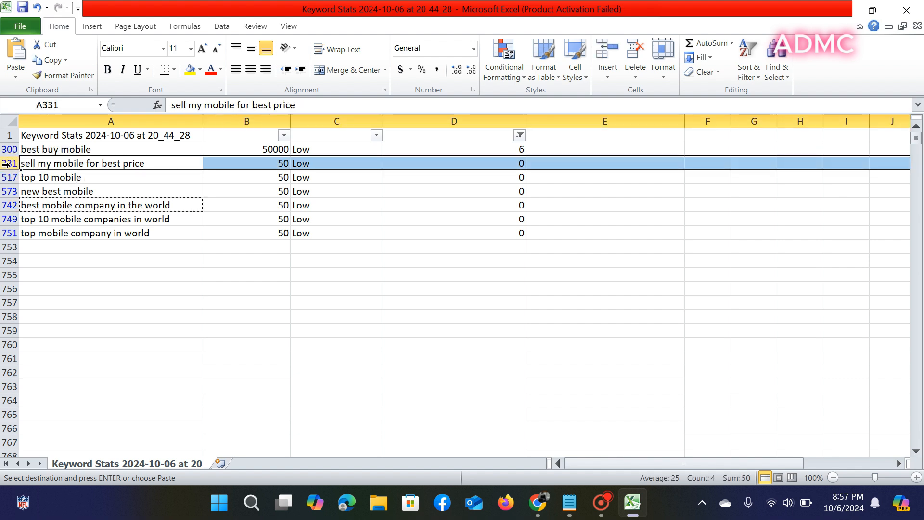
click(623, 51)
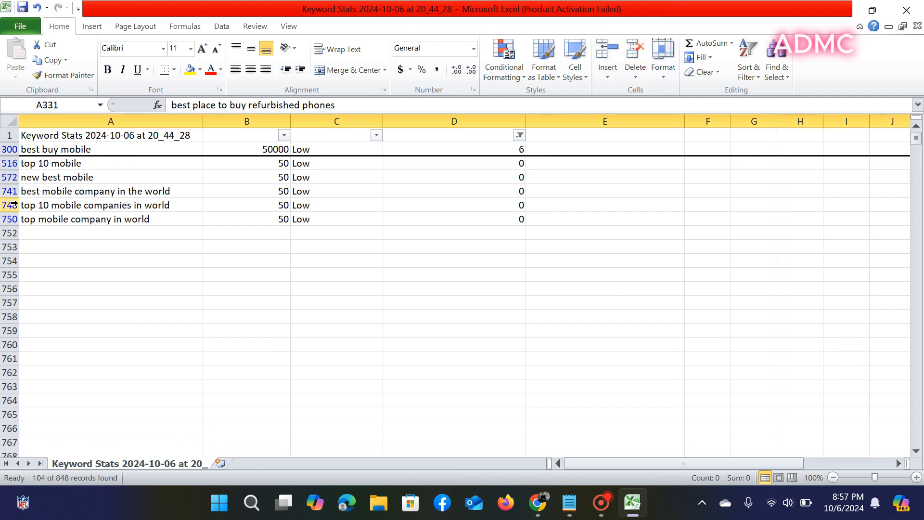
- Copy 'top 10 mobile companies in world' and add it as a Trends comparison term
click(52, 208)
right_click(54, 207)
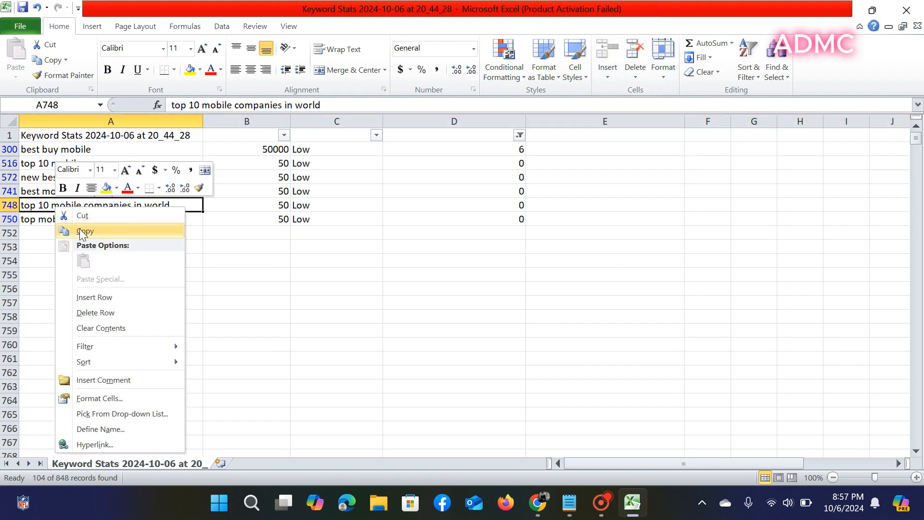
click(86, 232)
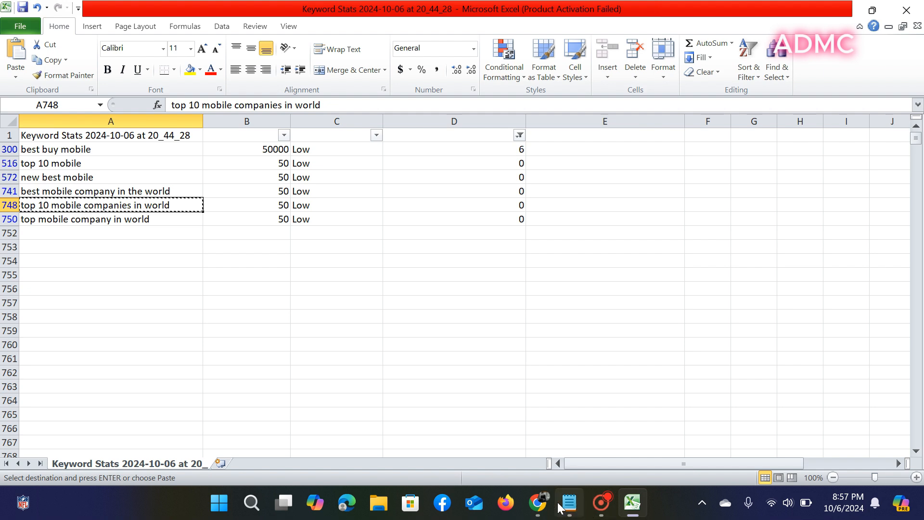
click(538, 503)
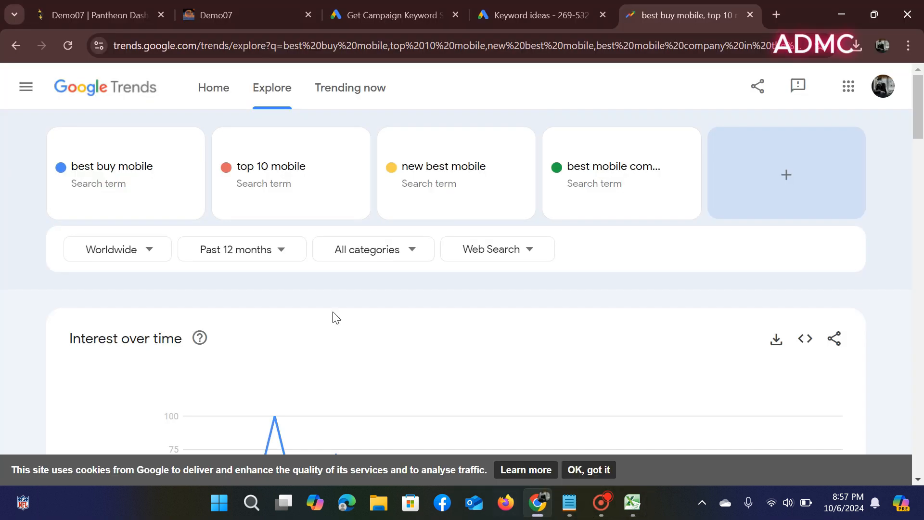
click(745, 184)
right_click(745, 180)
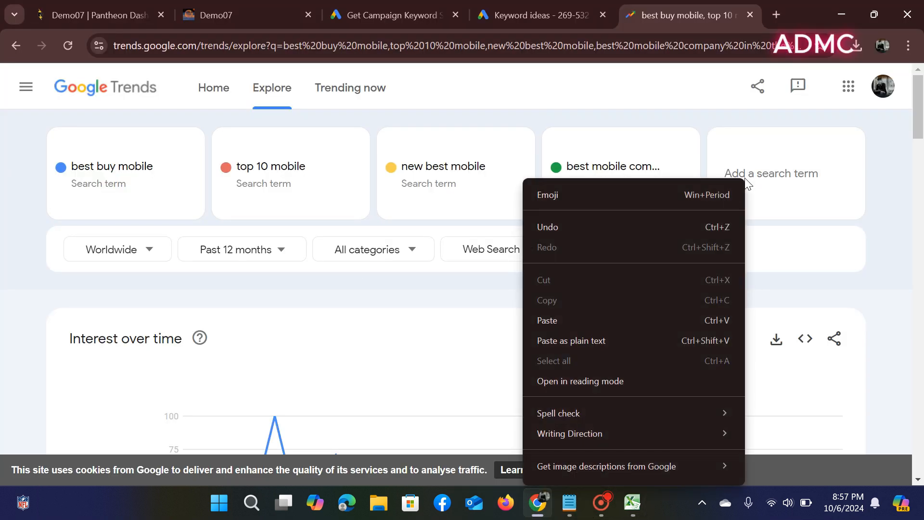
click(685, 319)
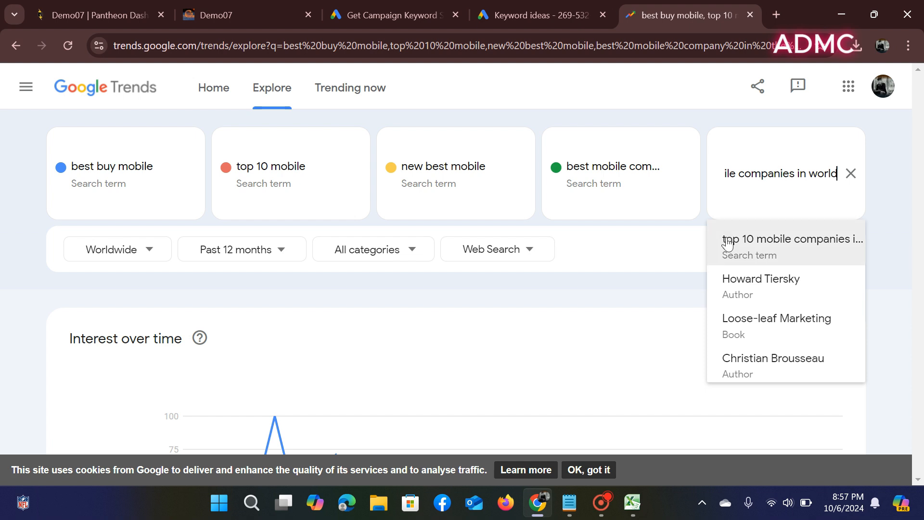
click(727, 244)
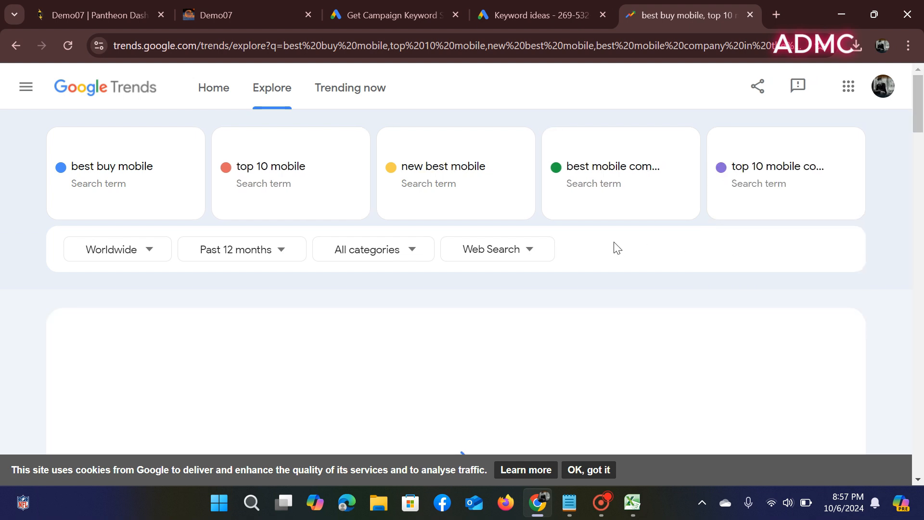
- Remove 'best mobile company in the world' and 'top 10 mobile companies in world' from the Trends comparison
scroll(617, 248, down, 3)
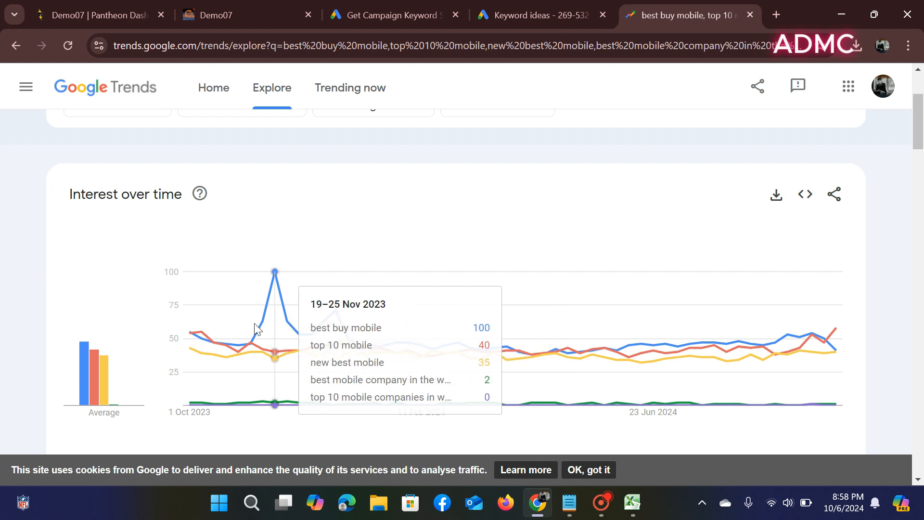
scroll(700, 358, up, 3)
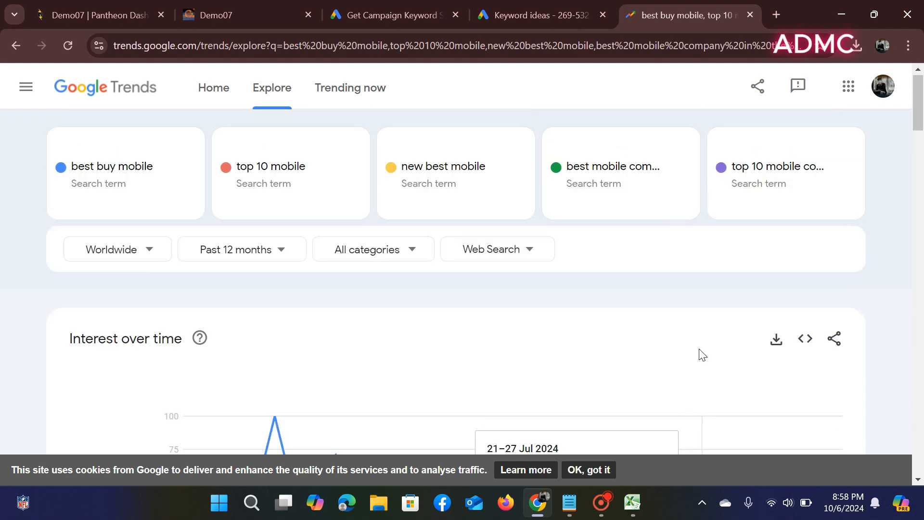
mouse_move(686, 178)
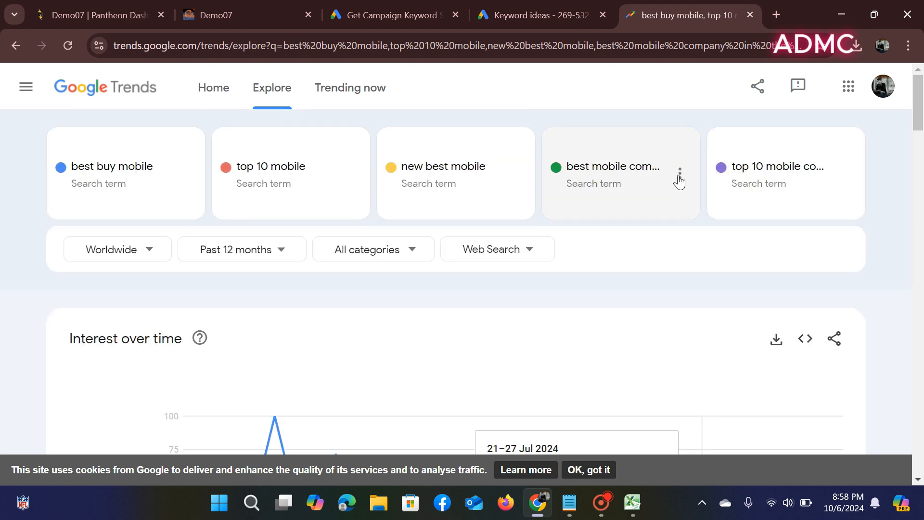
click(679, 178)
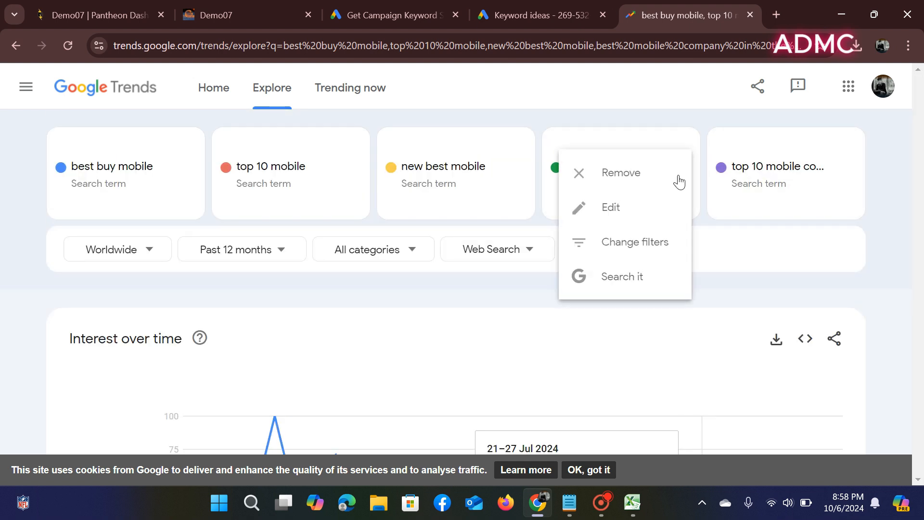
click(638, 172)
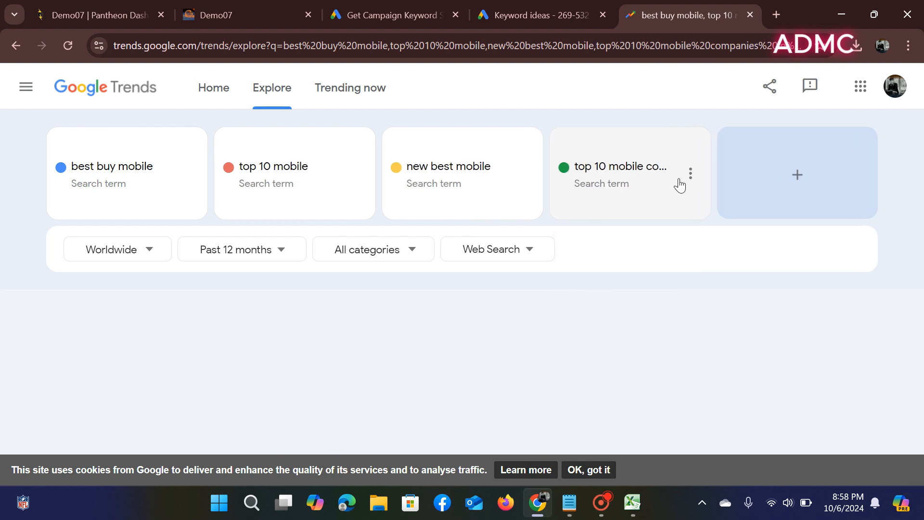
click(681, 177)
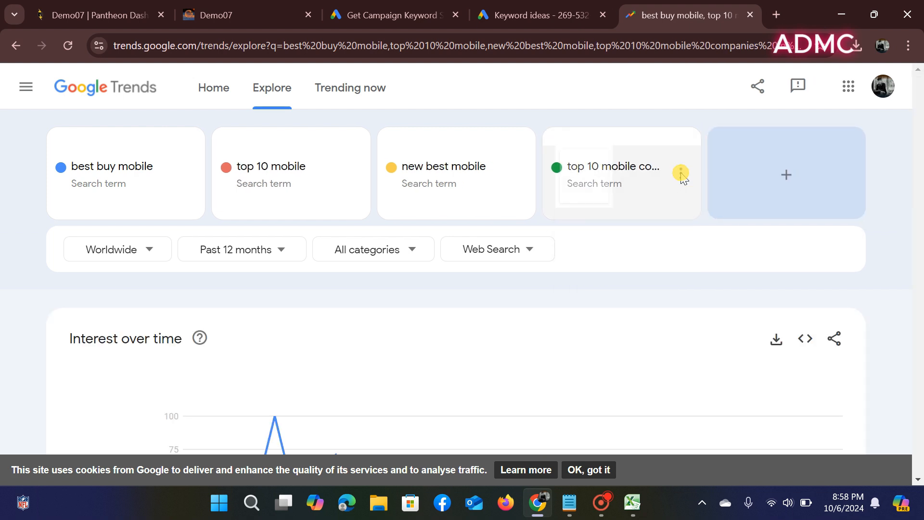
click(655, 172)
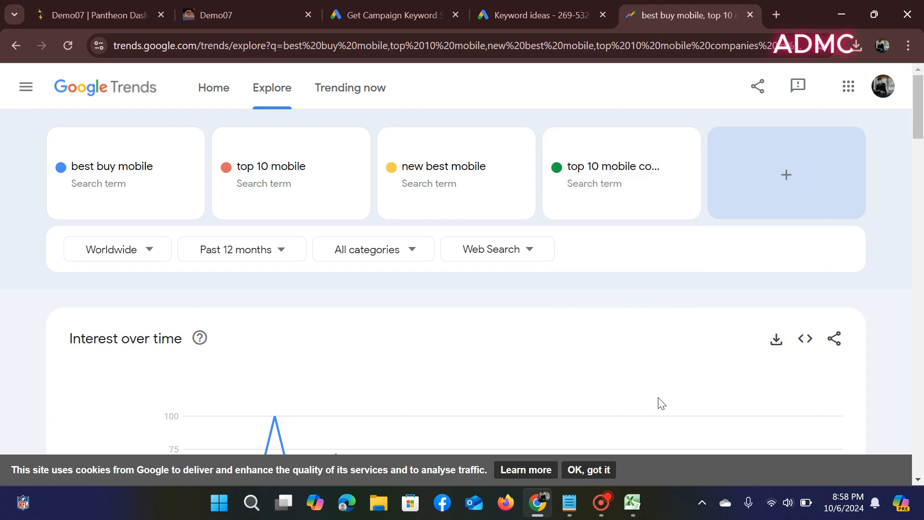
click(632, 501)
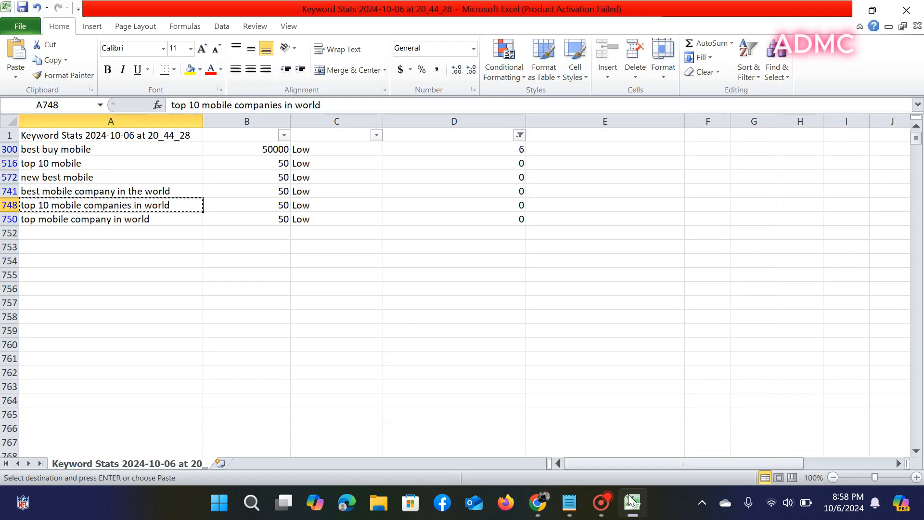
- Delete the 'best mobile company in the world' and 'top 10 mobile companies in world' rows
click(146, 219)
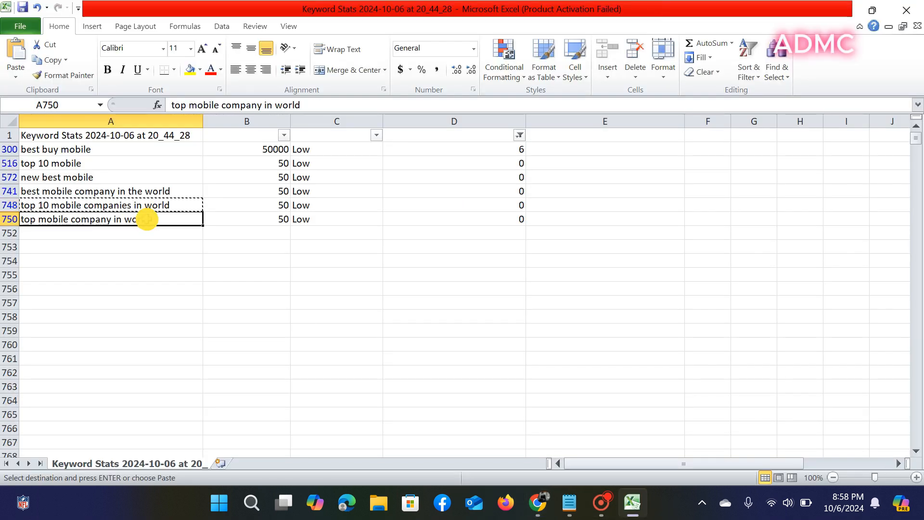
click(8, 192)
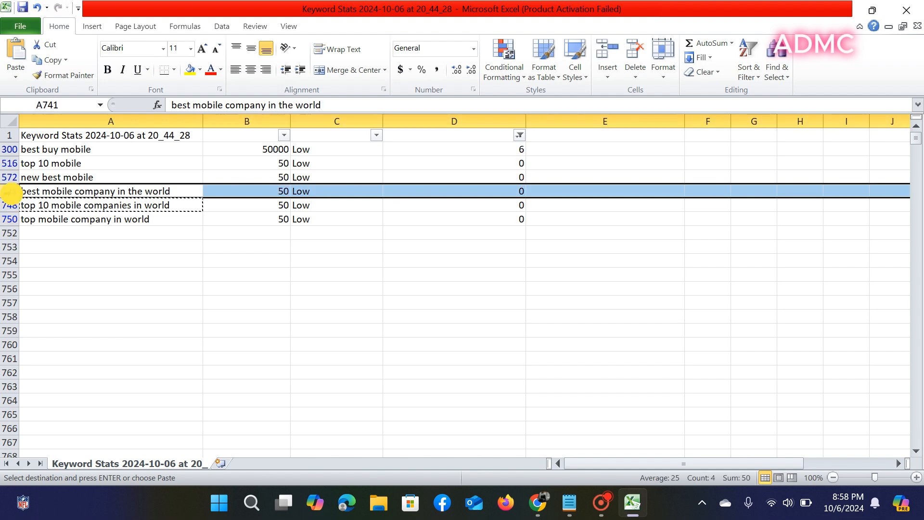
click(634, 53)
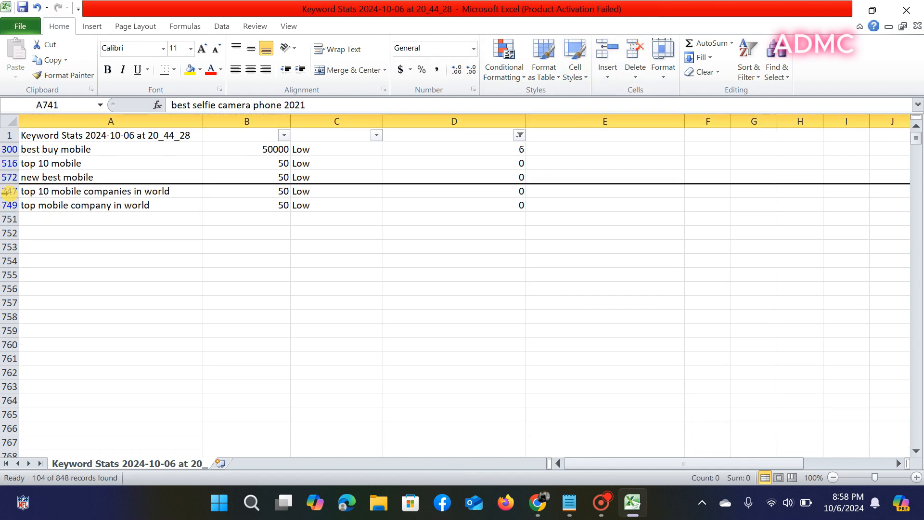
click(7, 191)
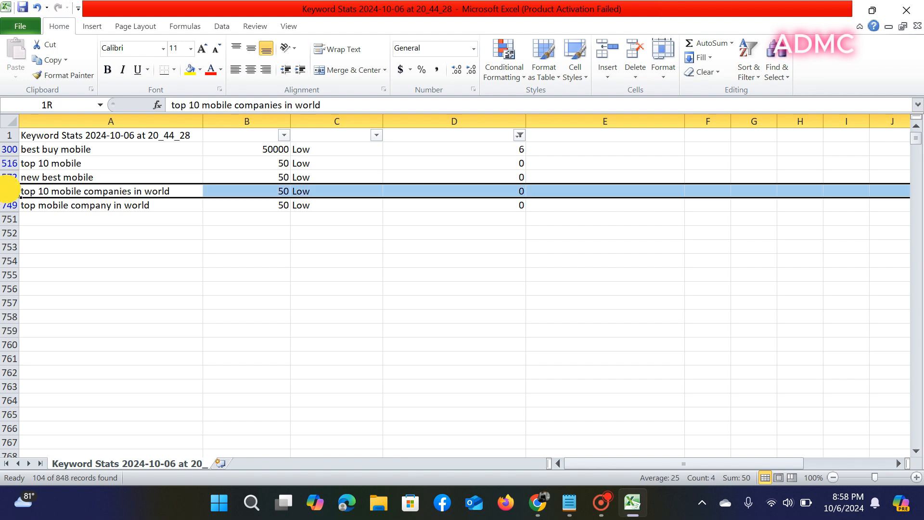
click(627, 46)
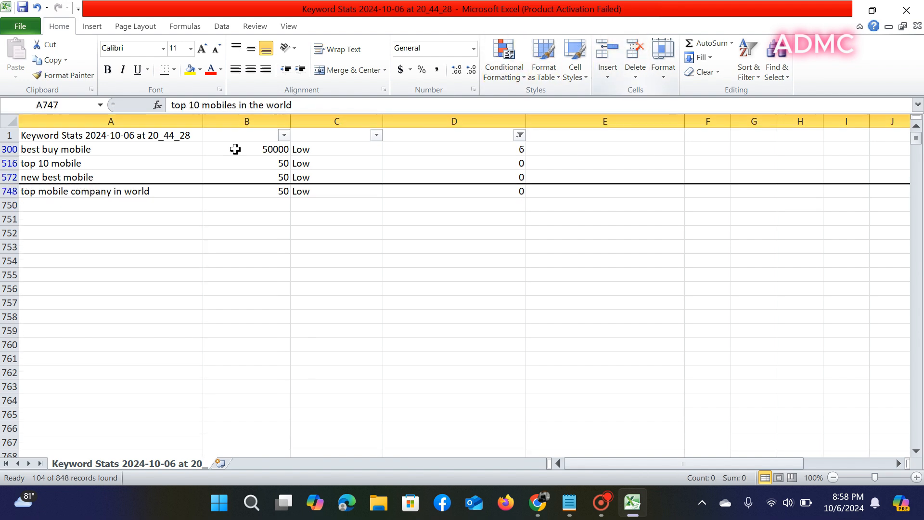
- Copy the keyword 'top mobile company in world' from the sheet
click(62, 192)
right_click(62, 192)
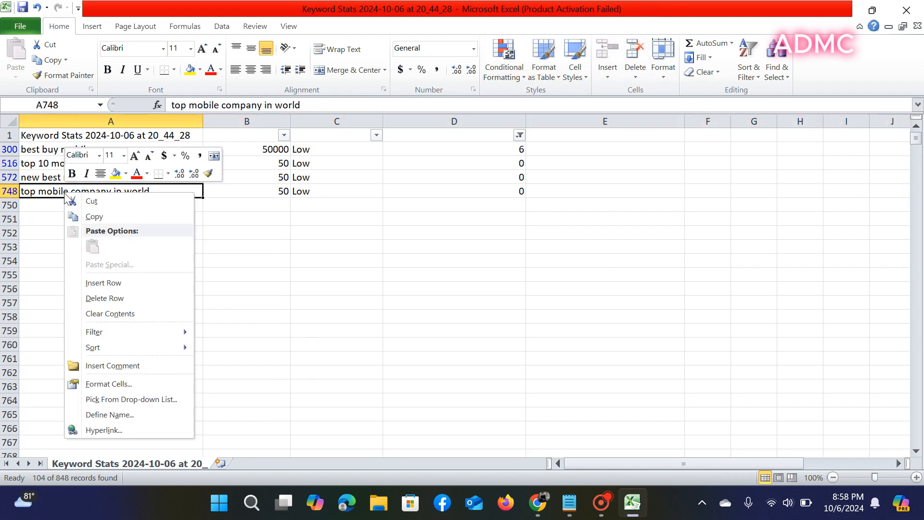
click(92, 214)
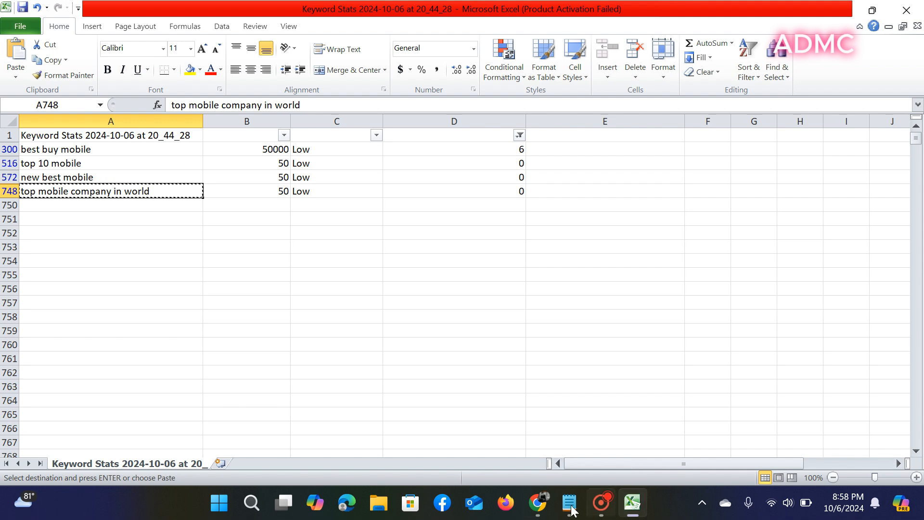
- Add 'top mobile company in world' as a fourth Trends comparison term, review the chart, and return to Excel
click(536, 504)
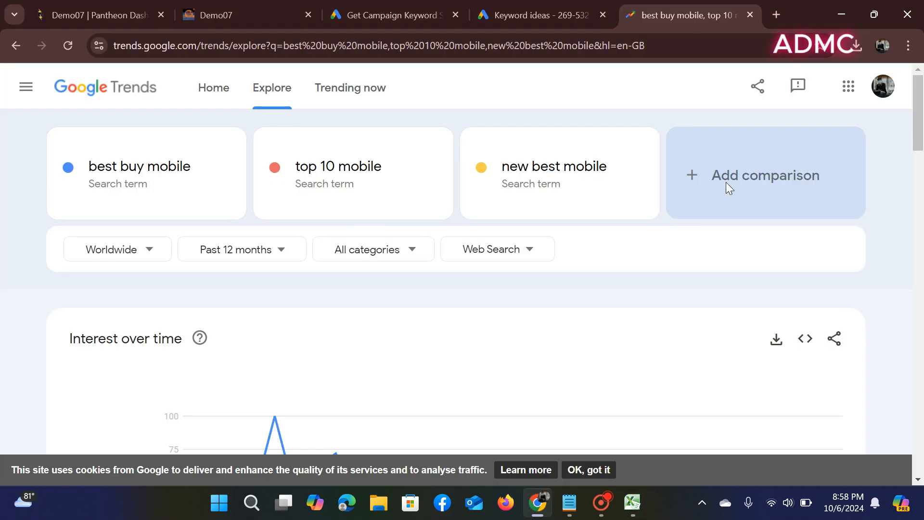
click(725, 177)
right_click(723, 176)
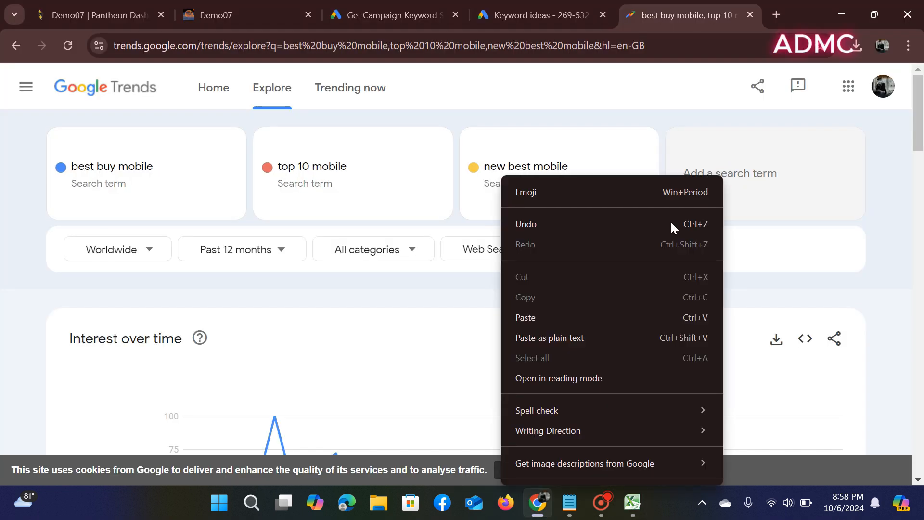
click(666, 313)
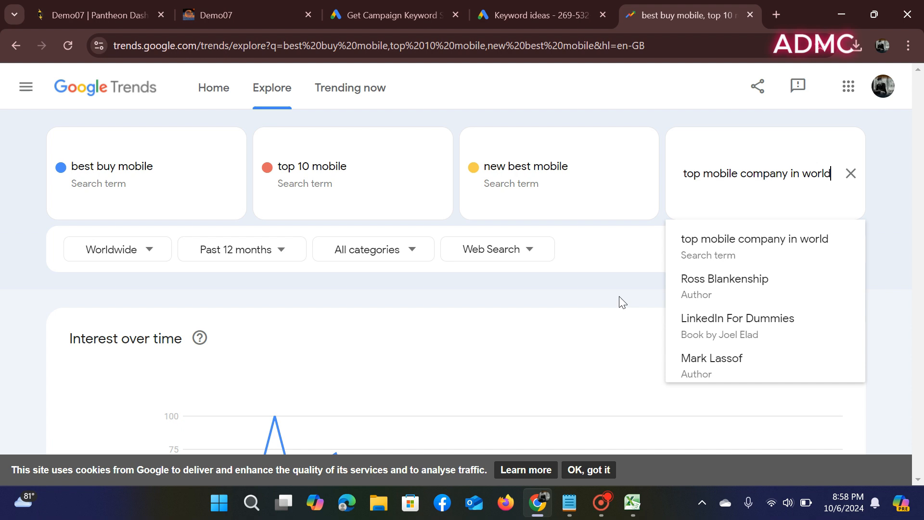
click(715, 247)
scroll(574, 251, down, 3)
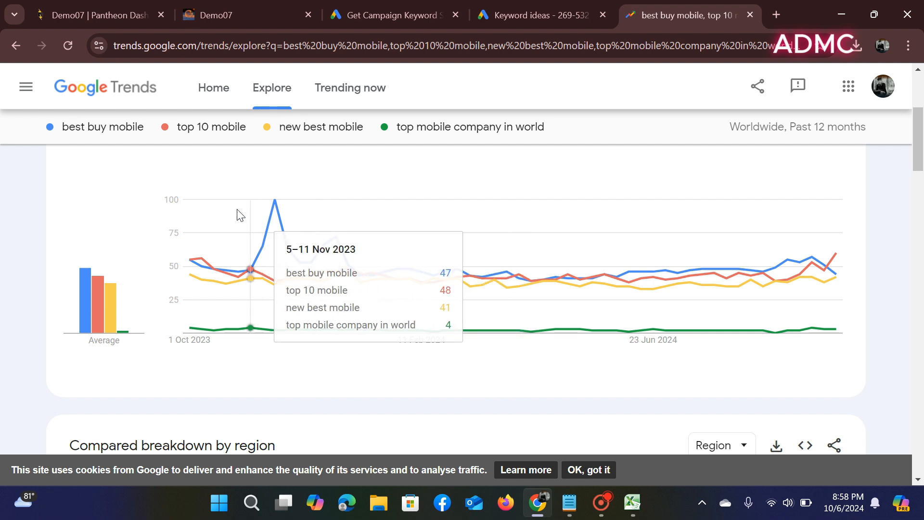
scroll(241, 213, up, 5)
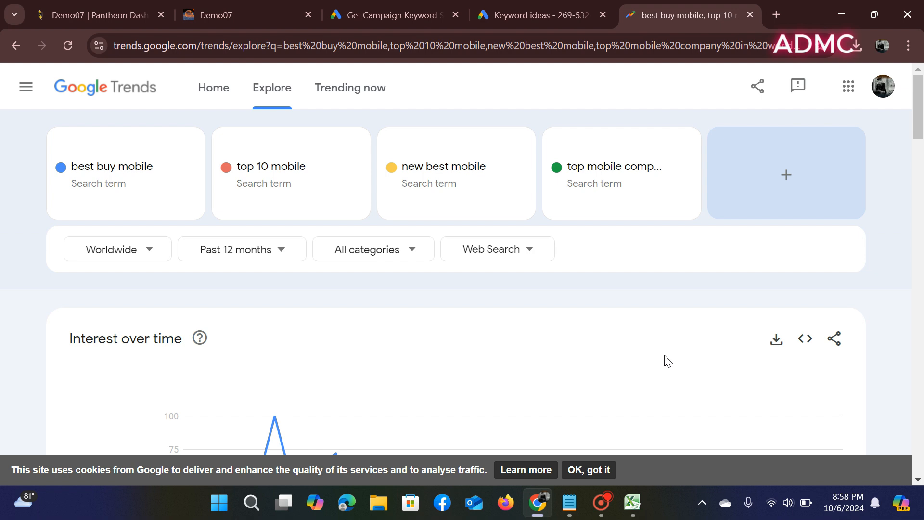
click(632, 503)
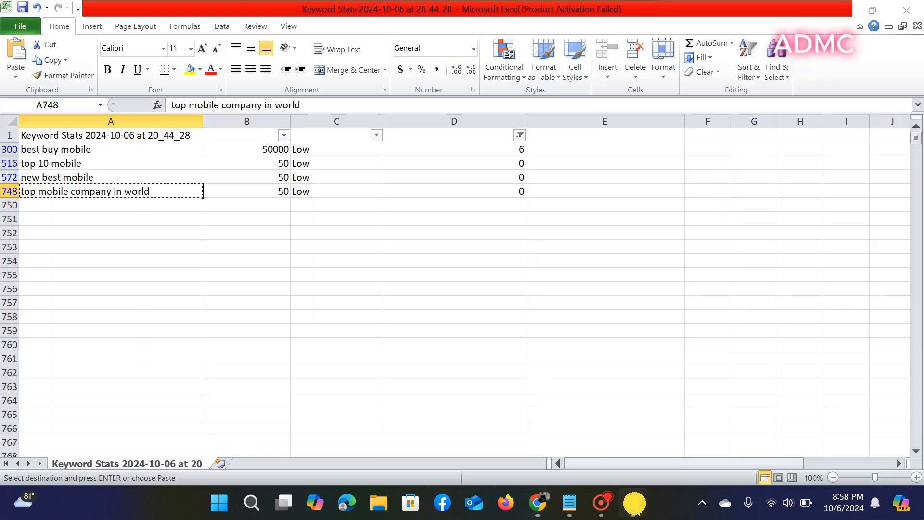
- Copy 'best buy mobile' from Excel and paste it into a new Notepad tab
click(96, 147)
right_click(98, 149)
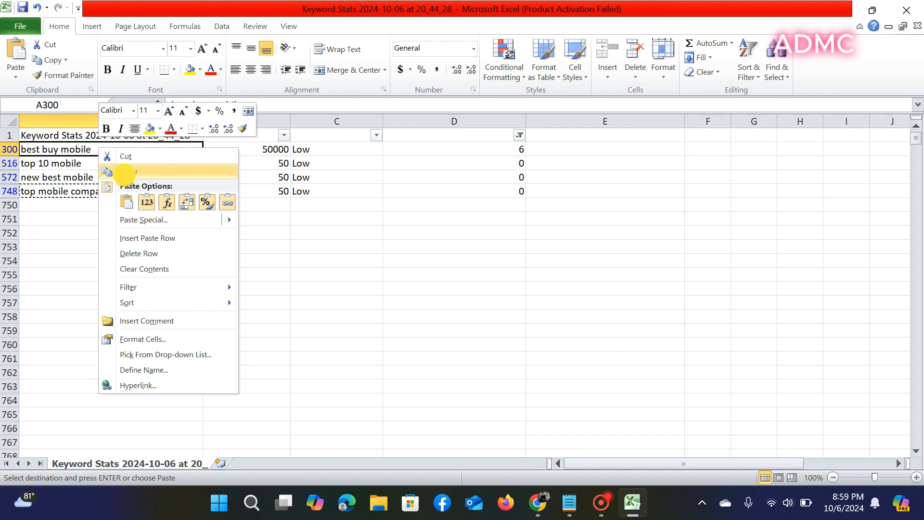
click(127, 171)
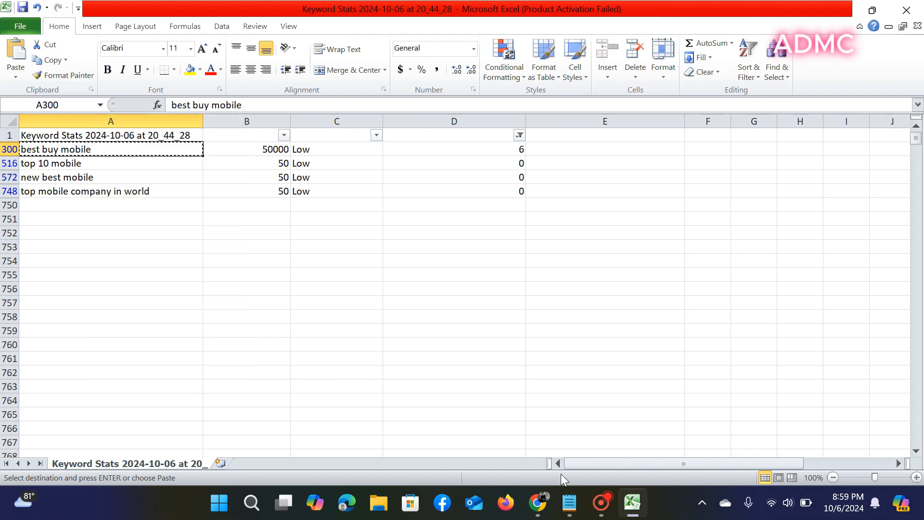
click(578, 507)
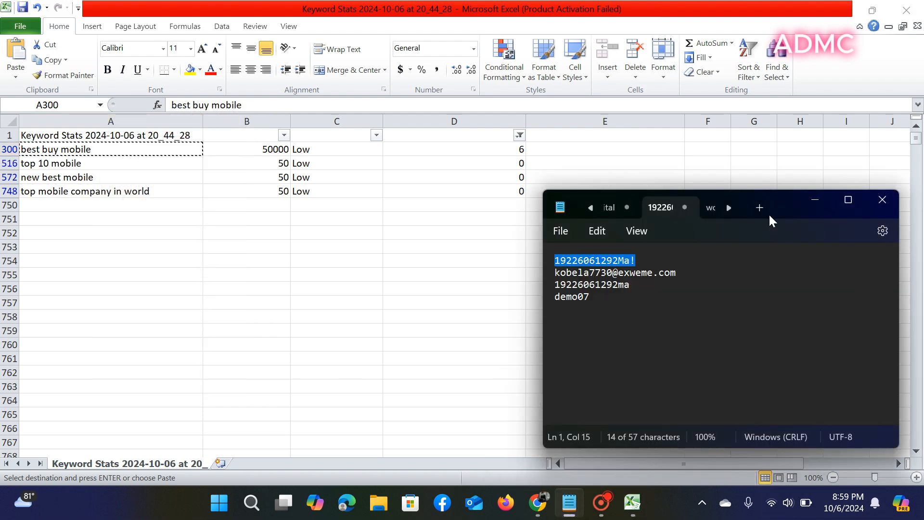
click(727, 207)
click(728, 207)
click(727, 207)
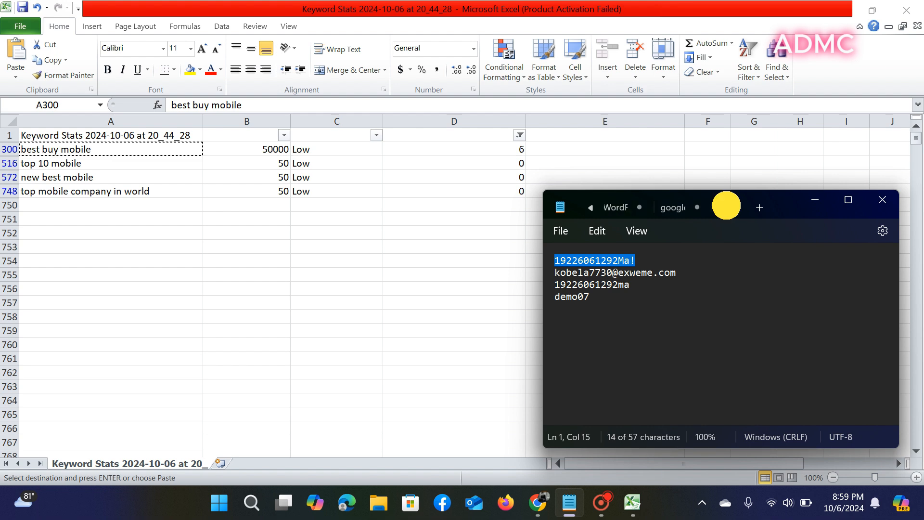
click(759, 206)
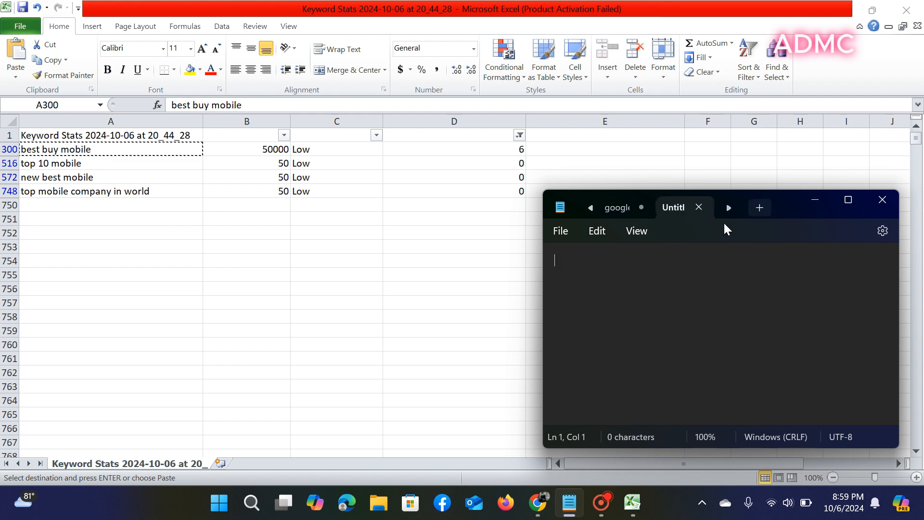
right_click(568, 269)
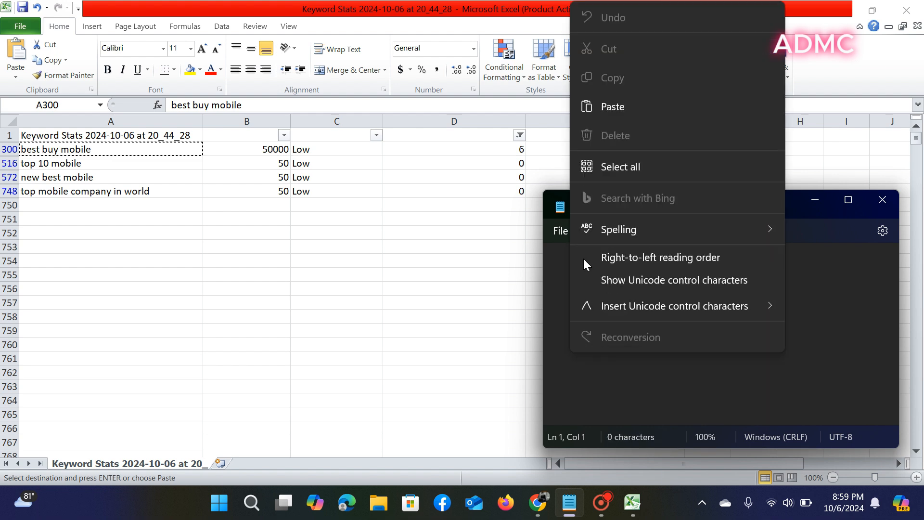
click(614, 108)
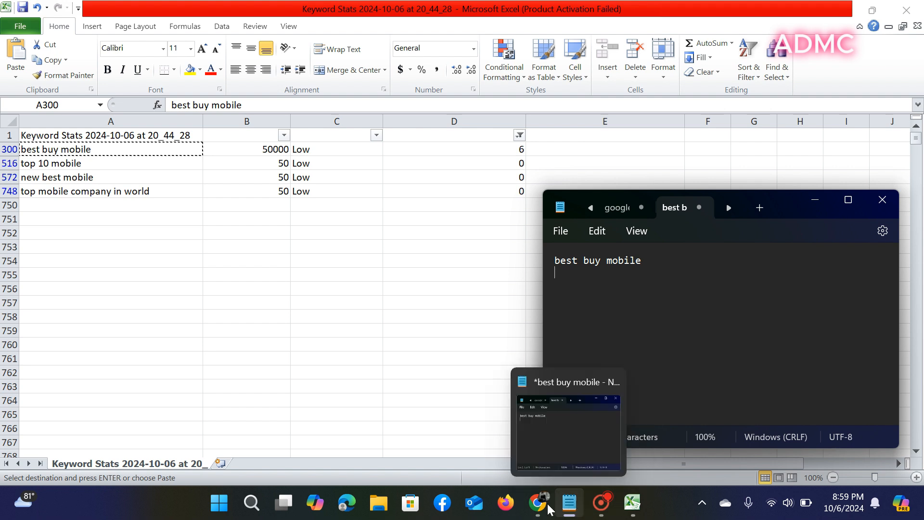
- Copy 'top 10 mobile' from Excel and paste it as the note's second line
click(642, 510)
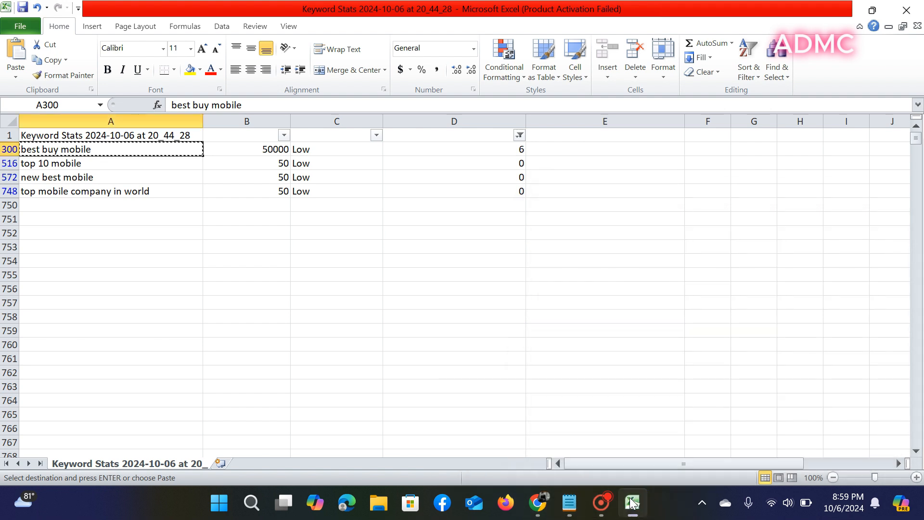
click(176, 163)
right_click(176, 164)
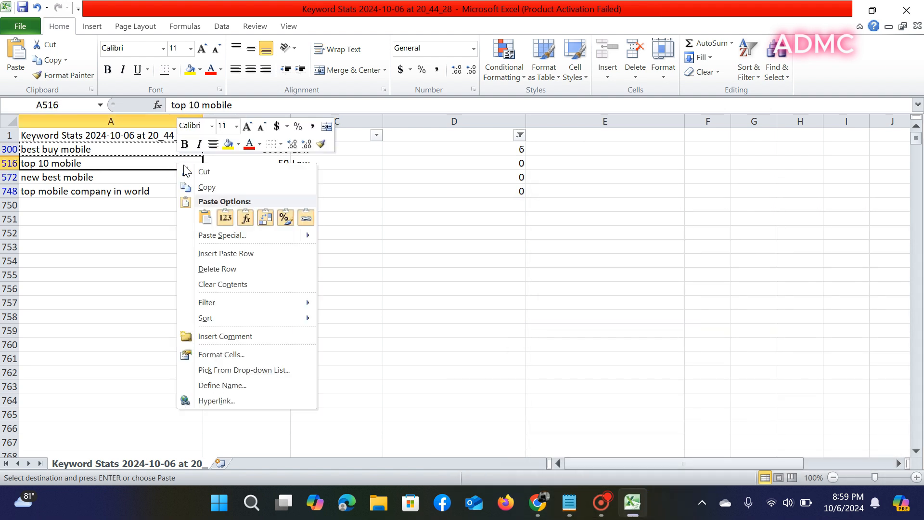
click(208, 187)
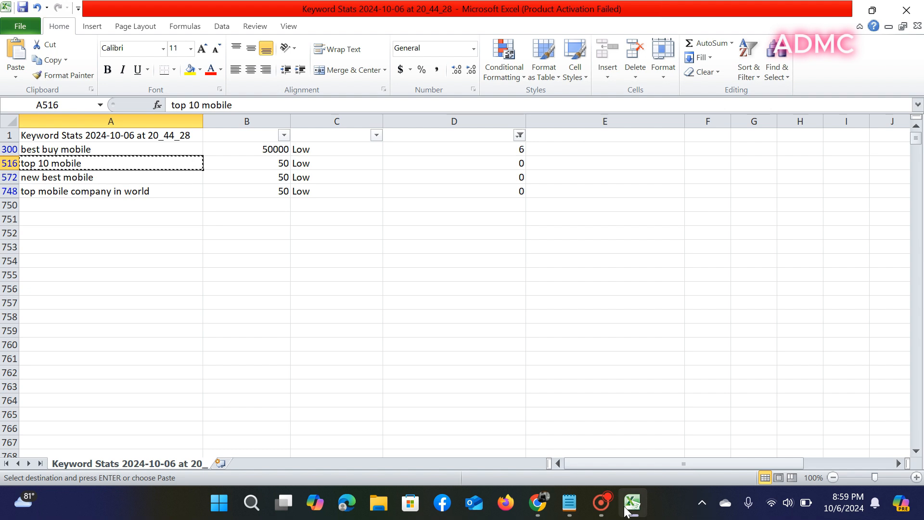
click(563, 500)
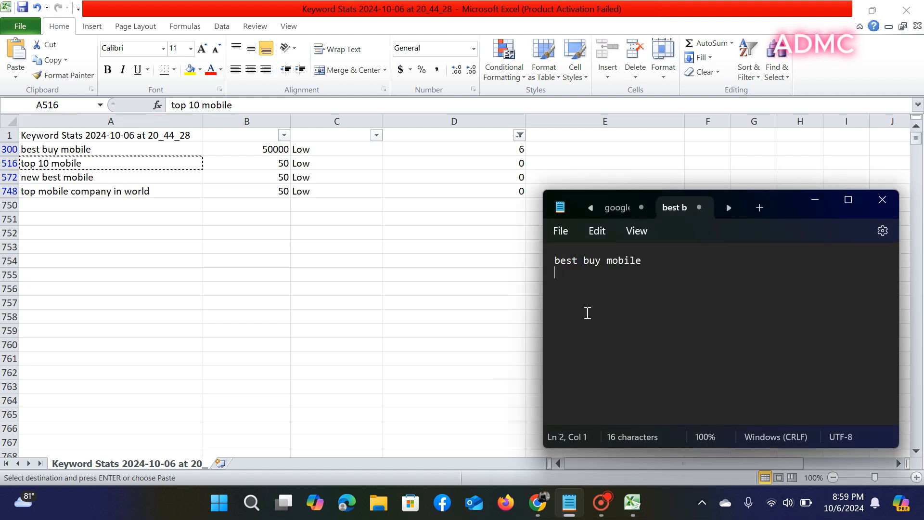
right_click(555, 275)
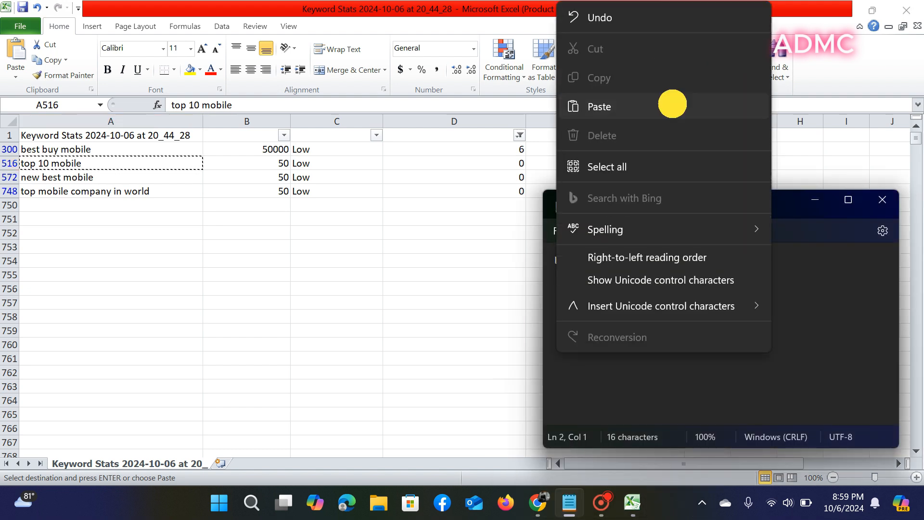
click(672, 104)
- Add 'new best mobile' from Excel as the note's third line
click(93, 174)
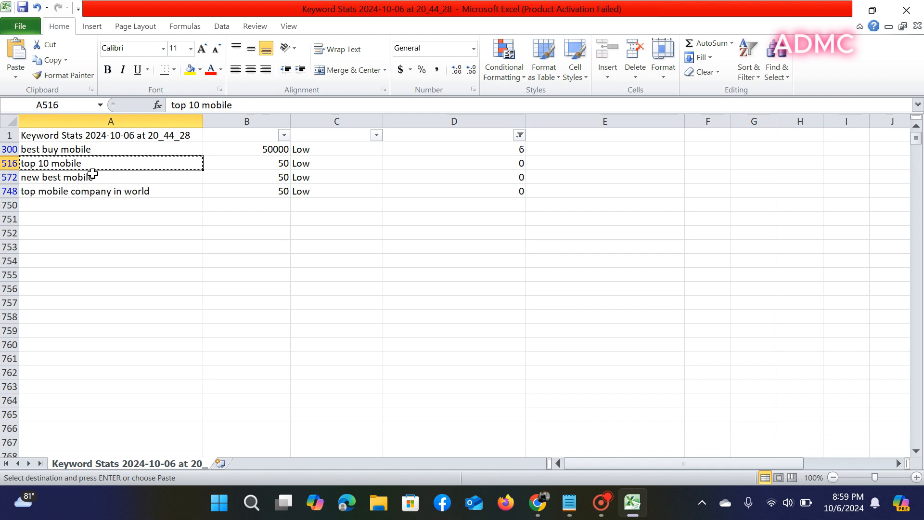
right_click(93, 177)
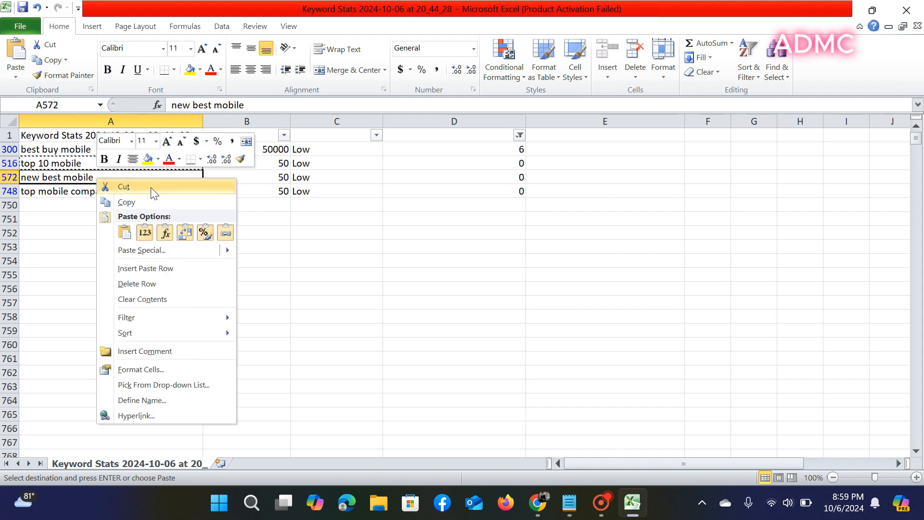
click(173, 201)
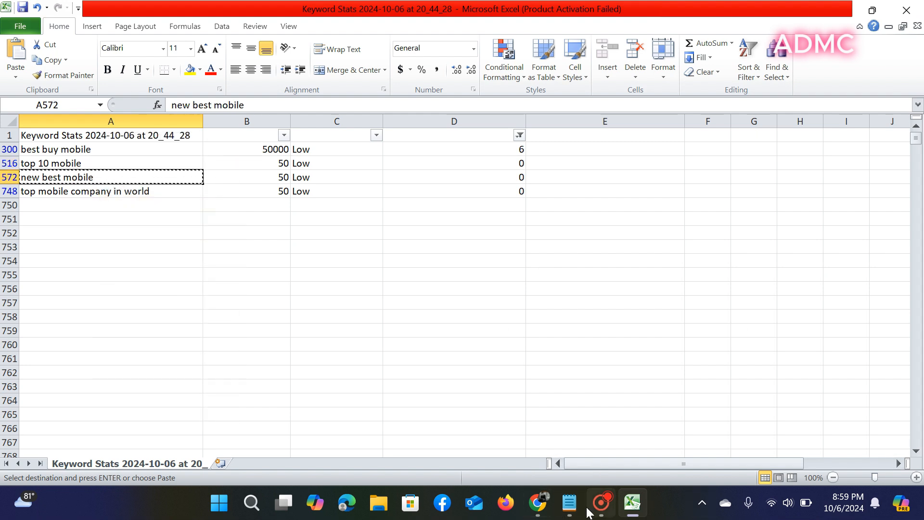
click(569, 501)
right_click(570, 299)
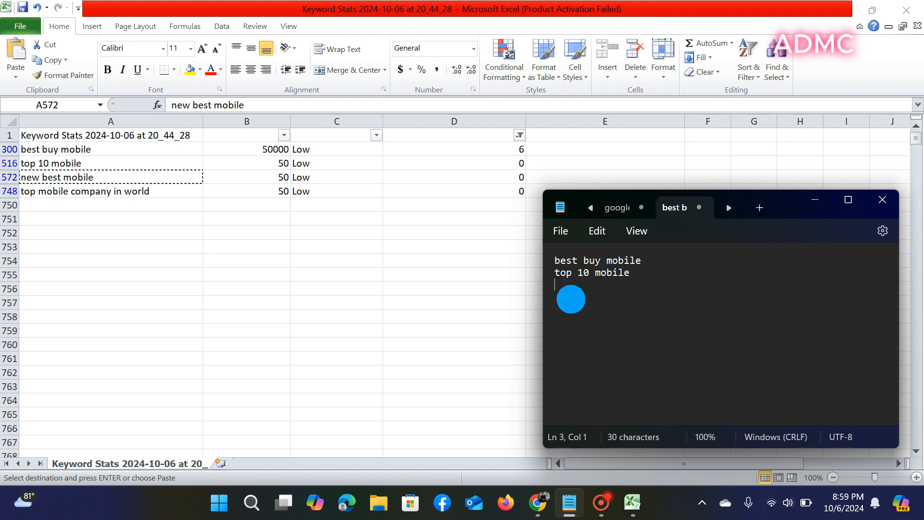
click(653, 108)
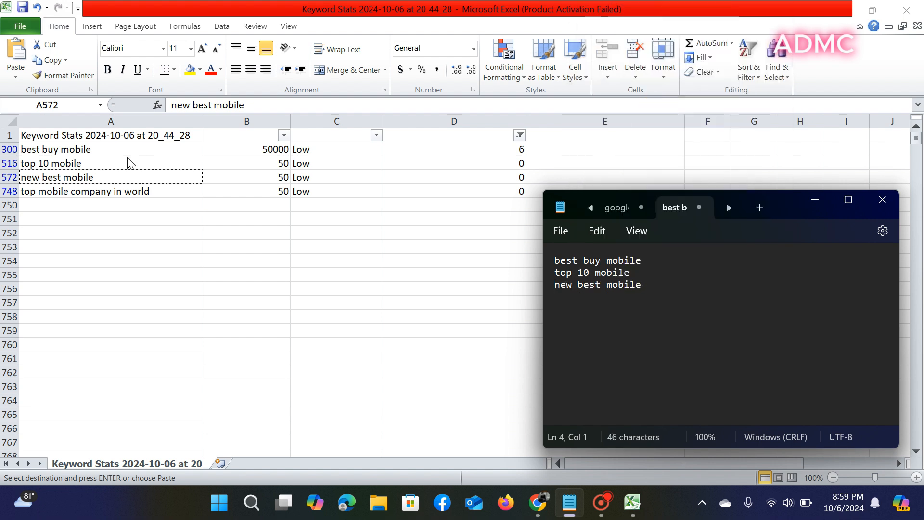
- Add 'top mobile company in world' as the fourth line, then minimize Notepad
key(alt+Tab)
click(138, 192)
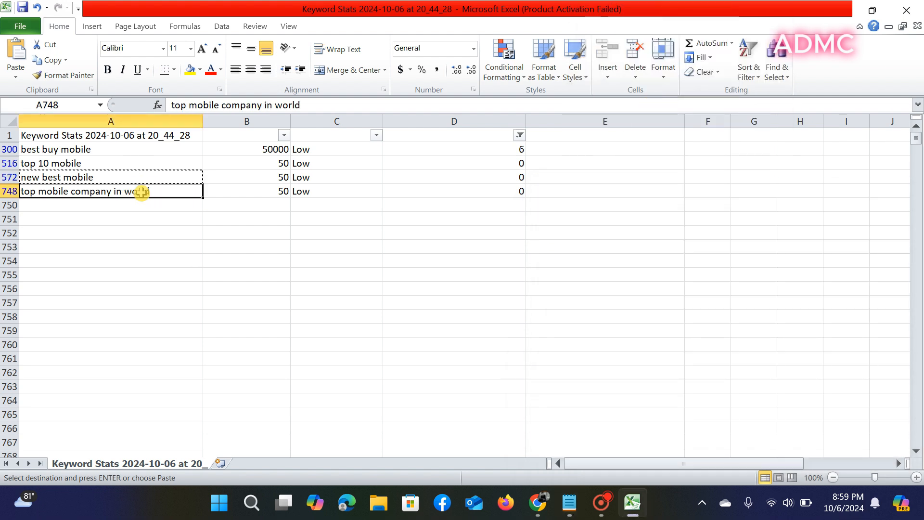
right_click(141, 192)
click(174, 219)
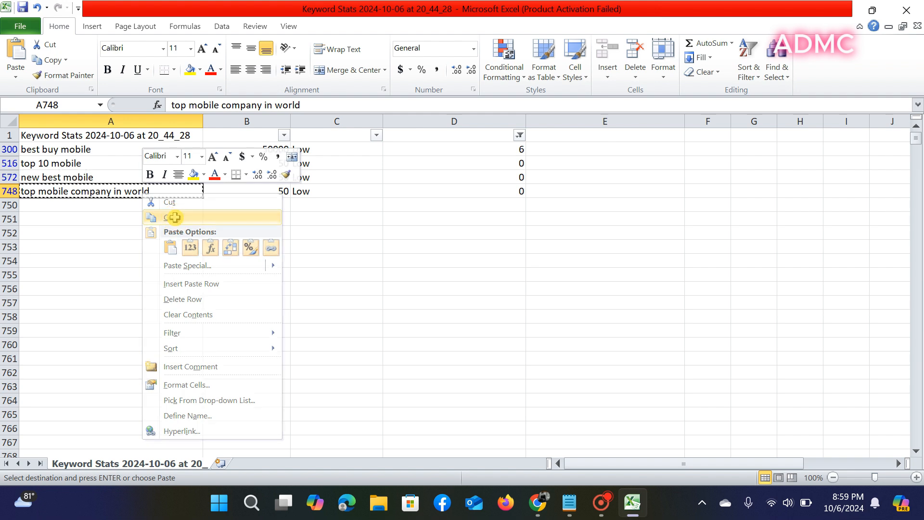
click(575, 500)
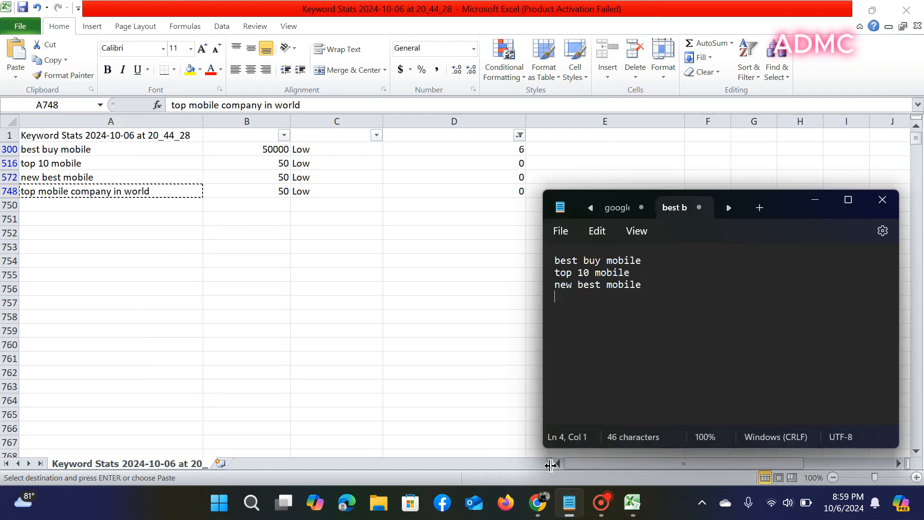
right_click(582, 318)
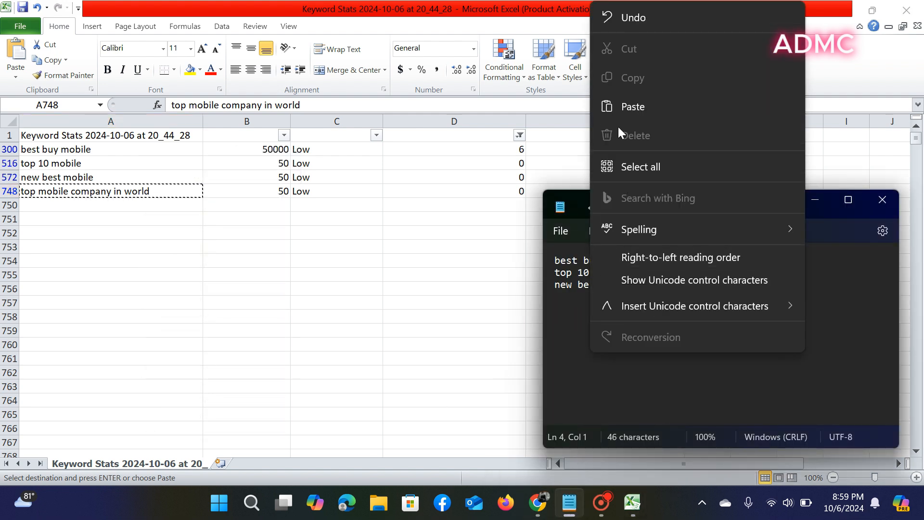
click(621, 108)
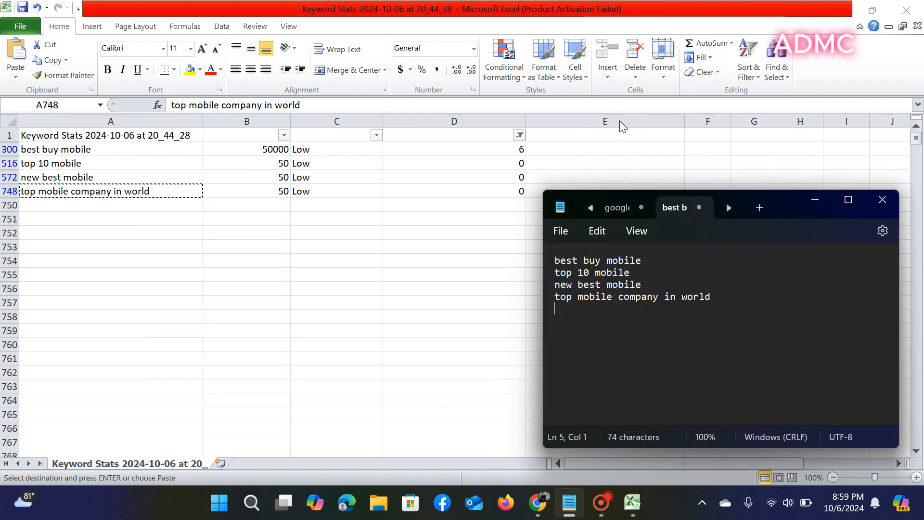
click(814, 199)
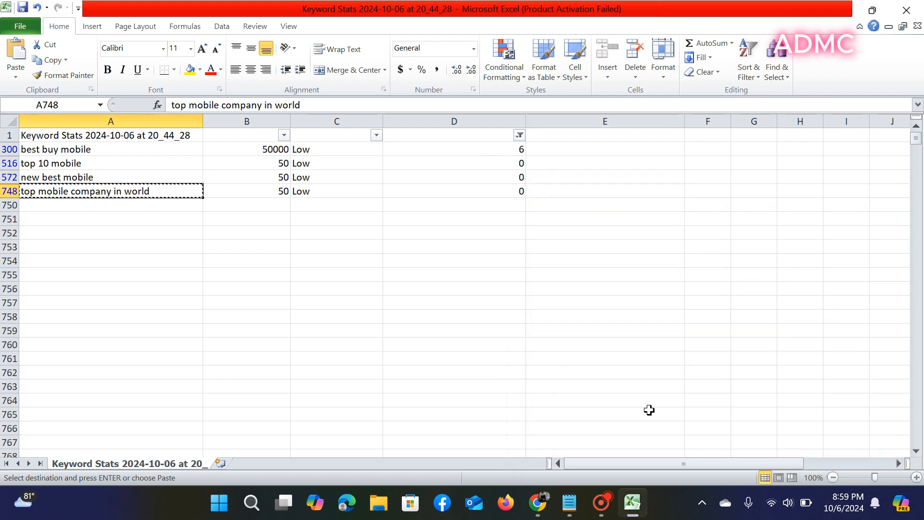
- Review the four-keyword Google Trends interest-over-time chart, then switch to the Demo07 tab
mouse_move(544, 506)
click(543, 384)
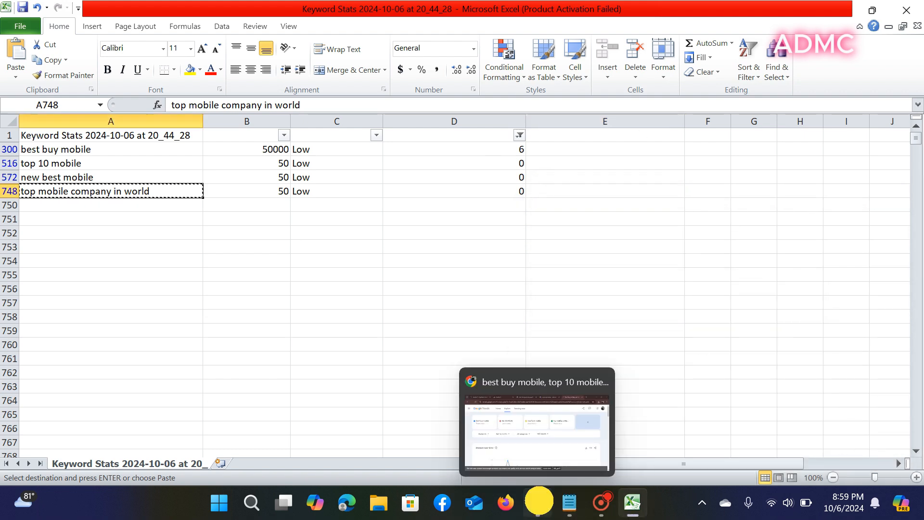
scroll(284, 126, down, 3)
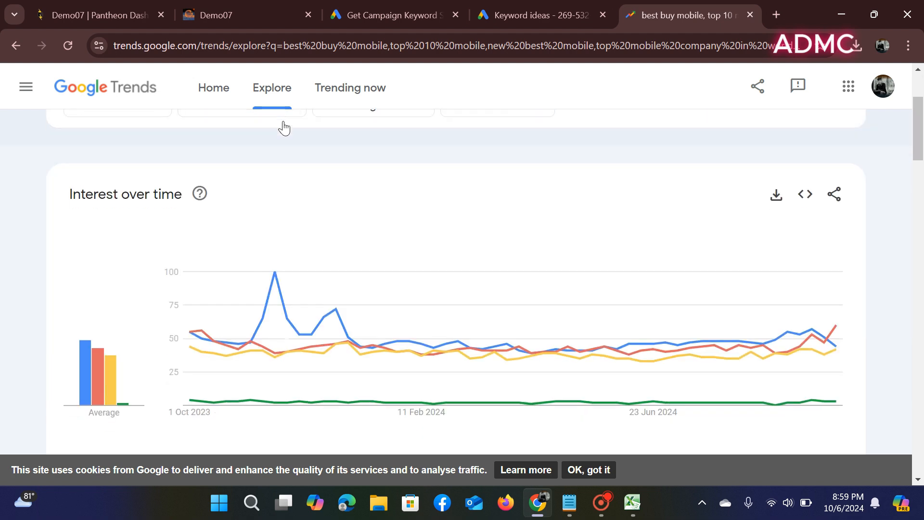
scroll(281, 125, up, 3)
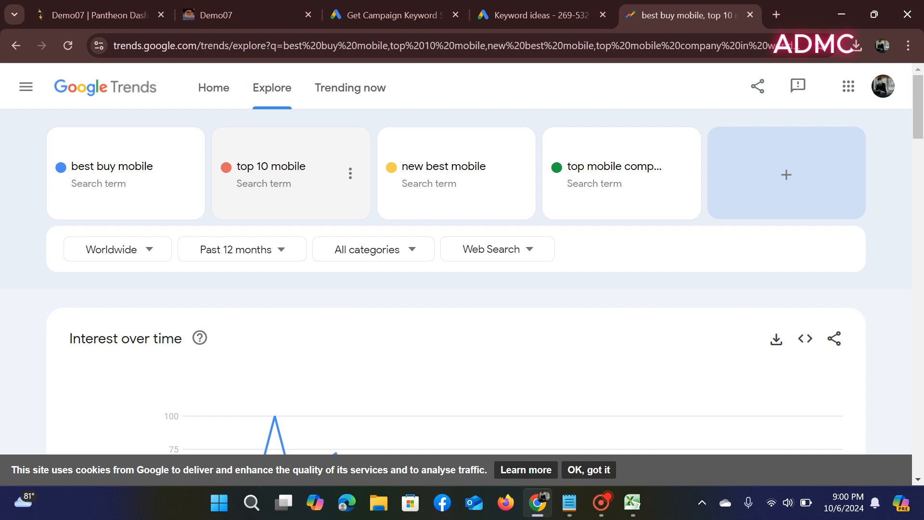
scroll(219, 160, down, 3)
scroll(219, 160, up, 3)
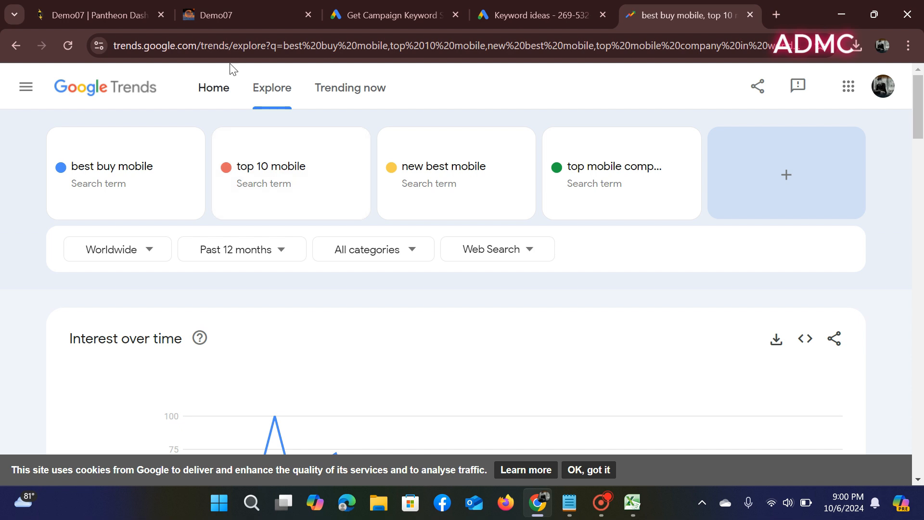
click(215, 6)
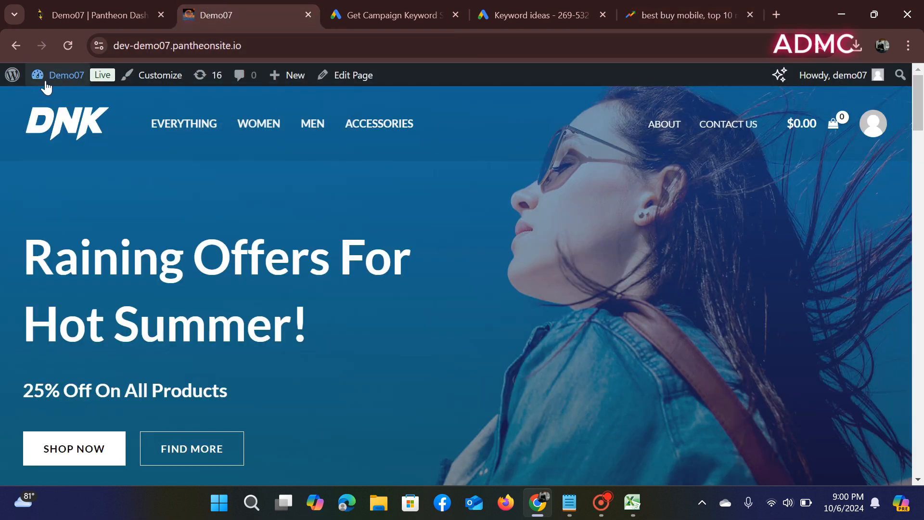
- View the Demo07 storefront with its 'Raining Offers For Hot Summer!' 25% Off banner
mouse_move(49, 77)
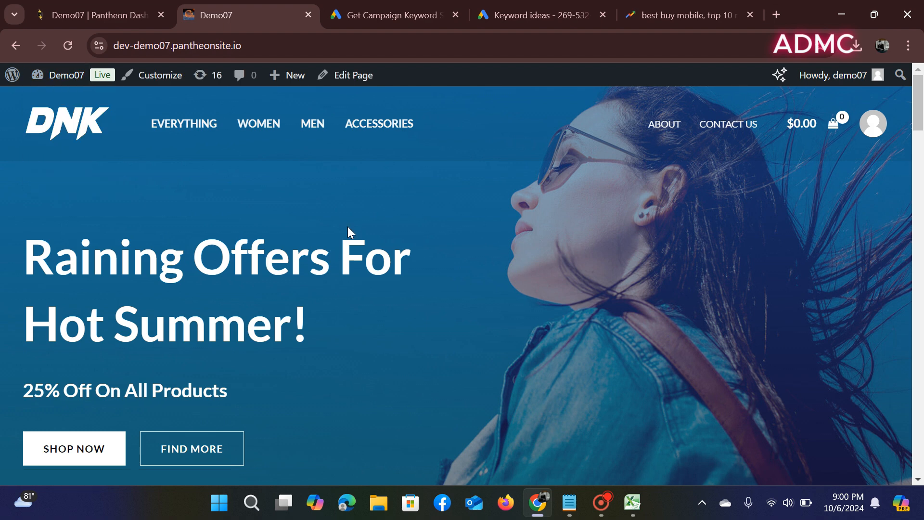